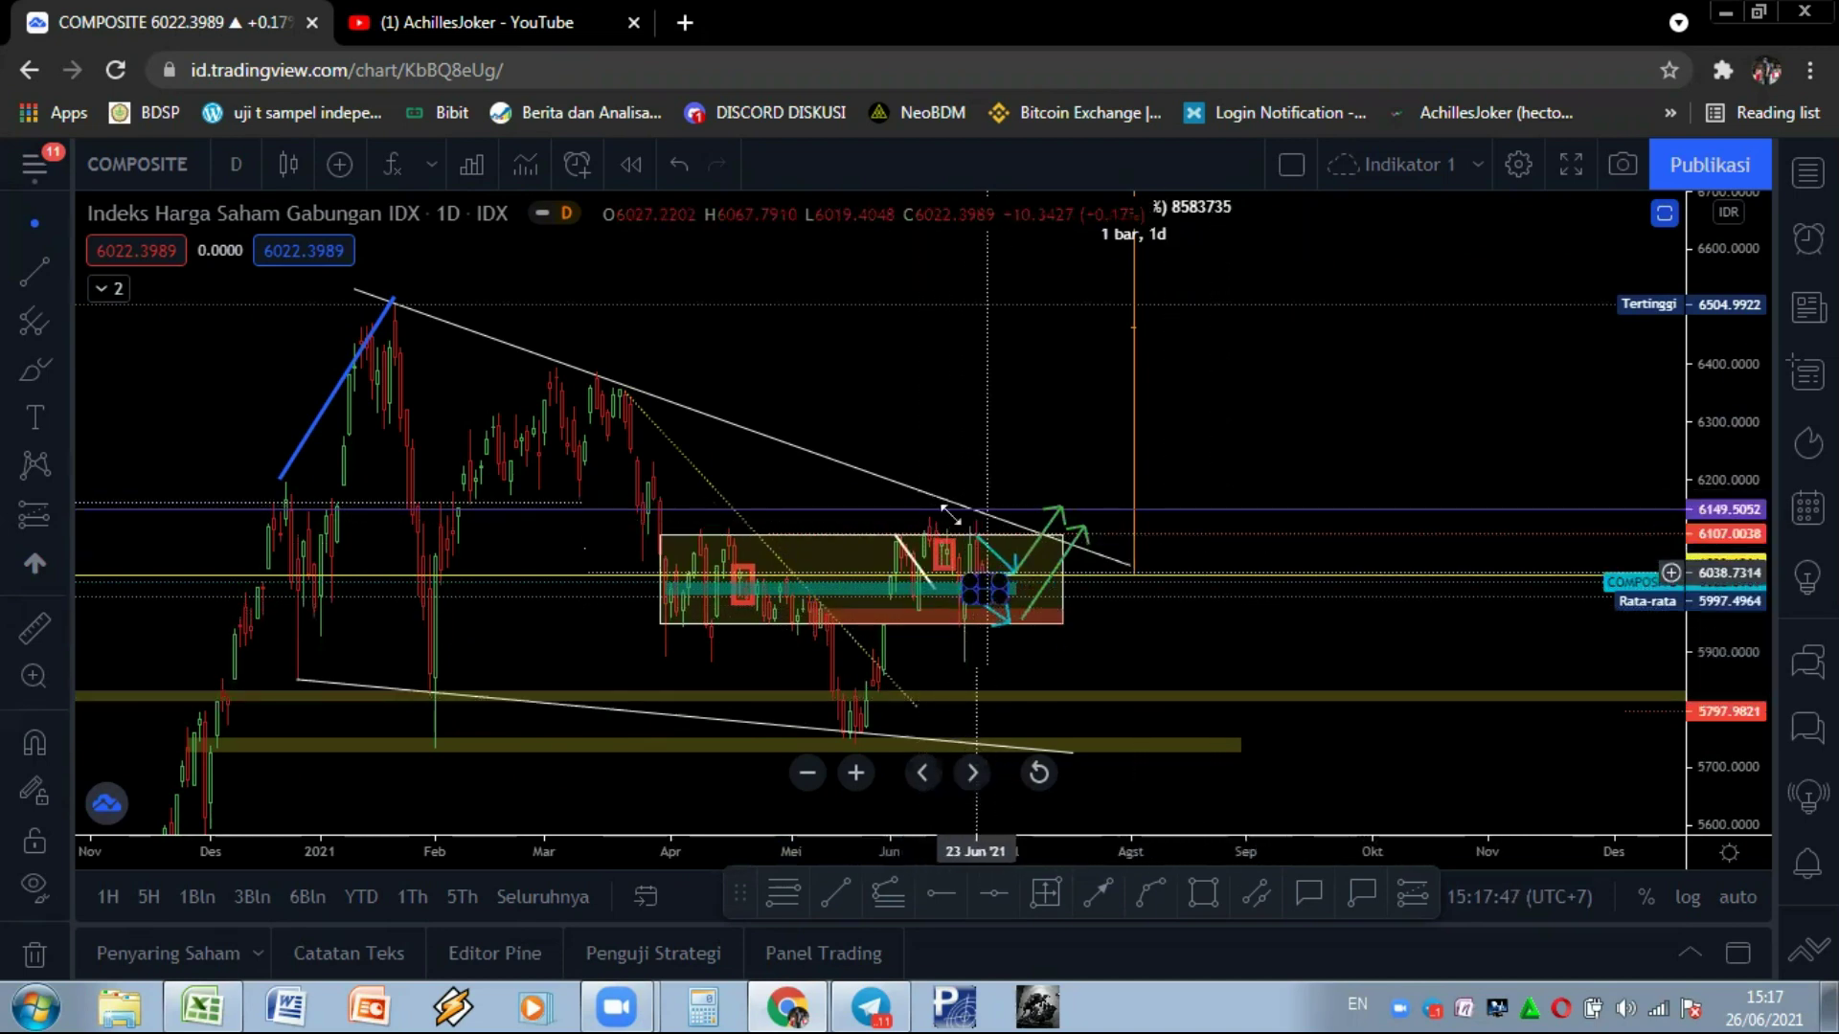
pyautogui.click(1055, 621)
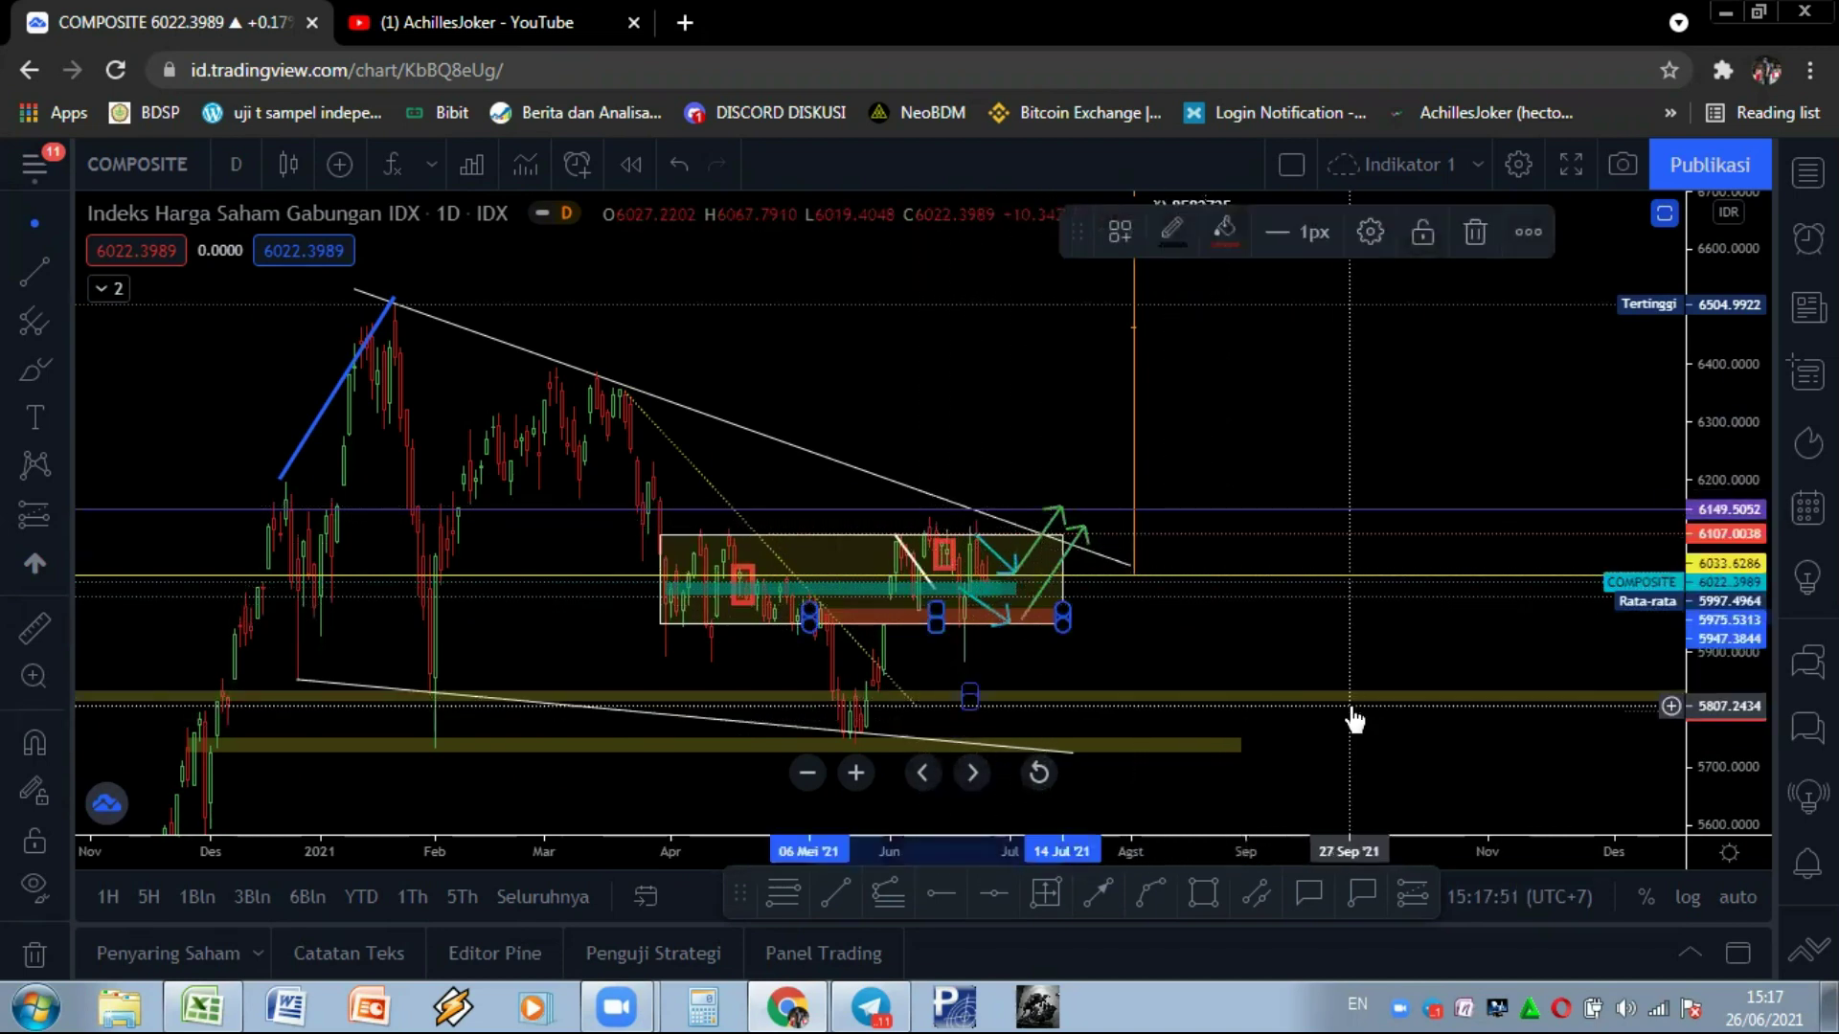
pyautogui.moveTo(1353, 702); pyautogui.dragTo(995, 546)
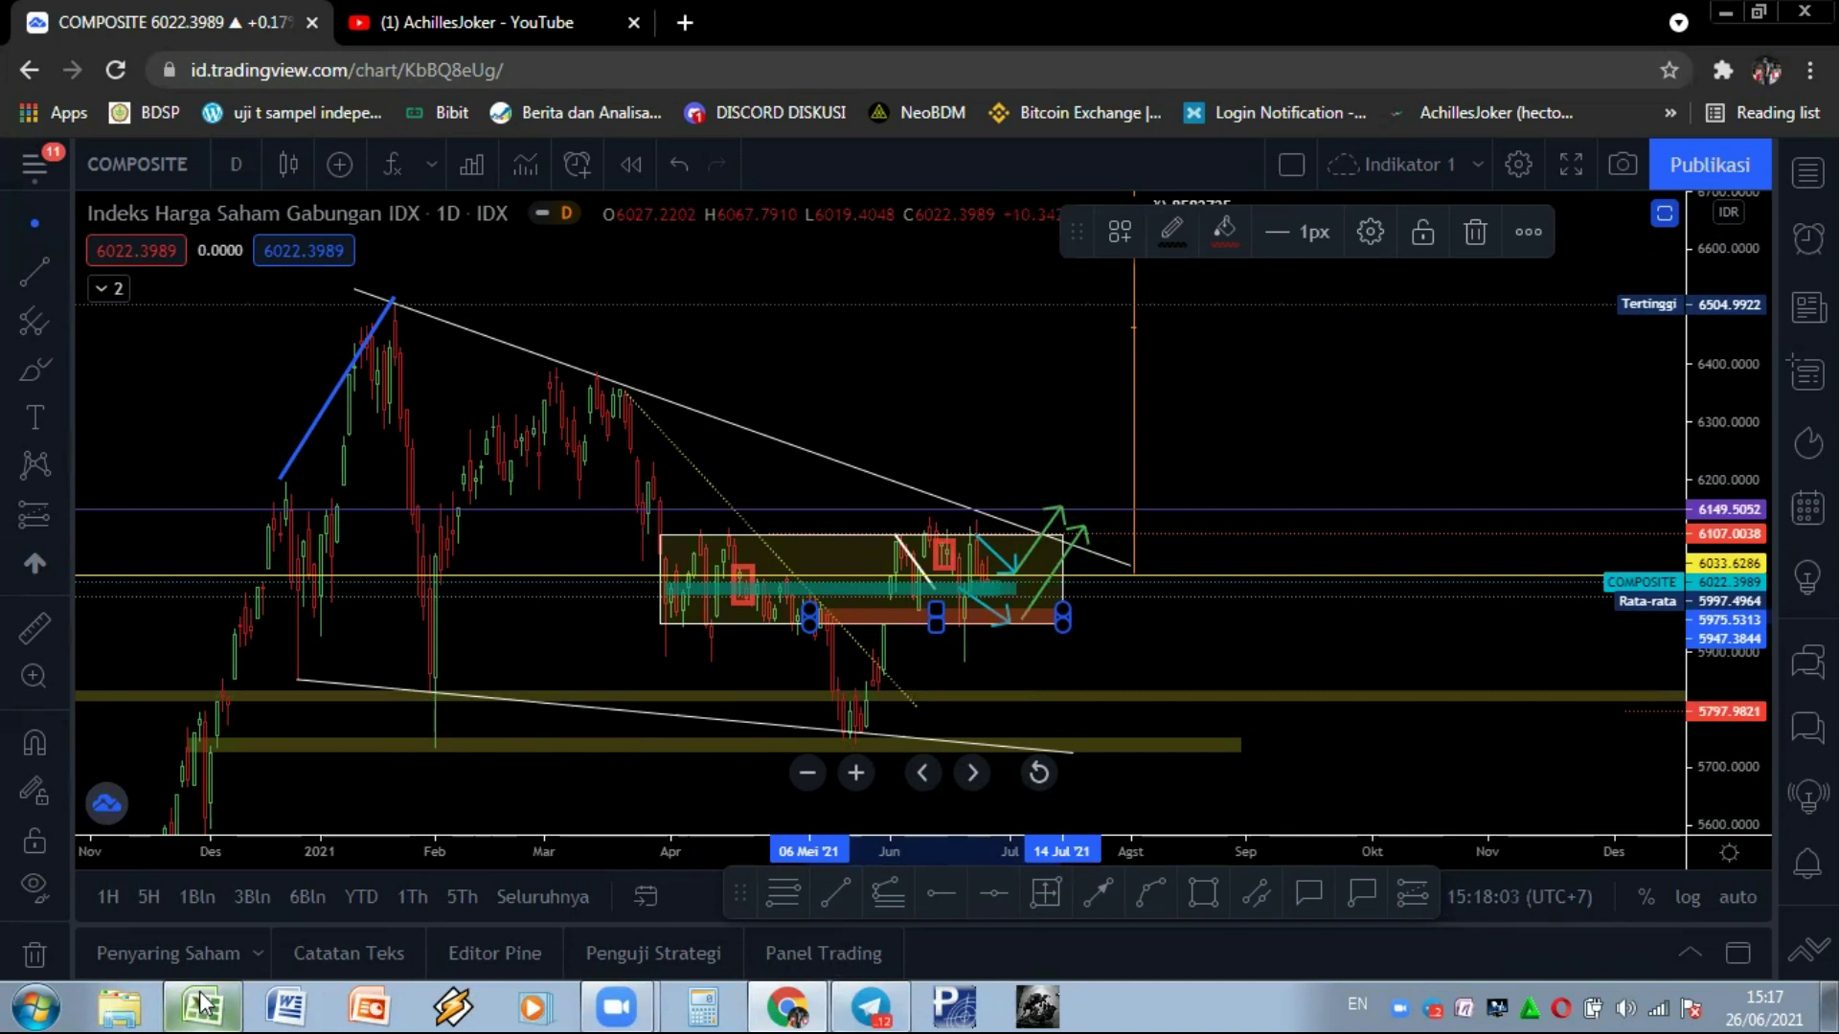
# Switch to the SOBATJOKER TRADER workbook in Excel and select the whole NPGF row
pyautogui.moveTo(203, 1002)
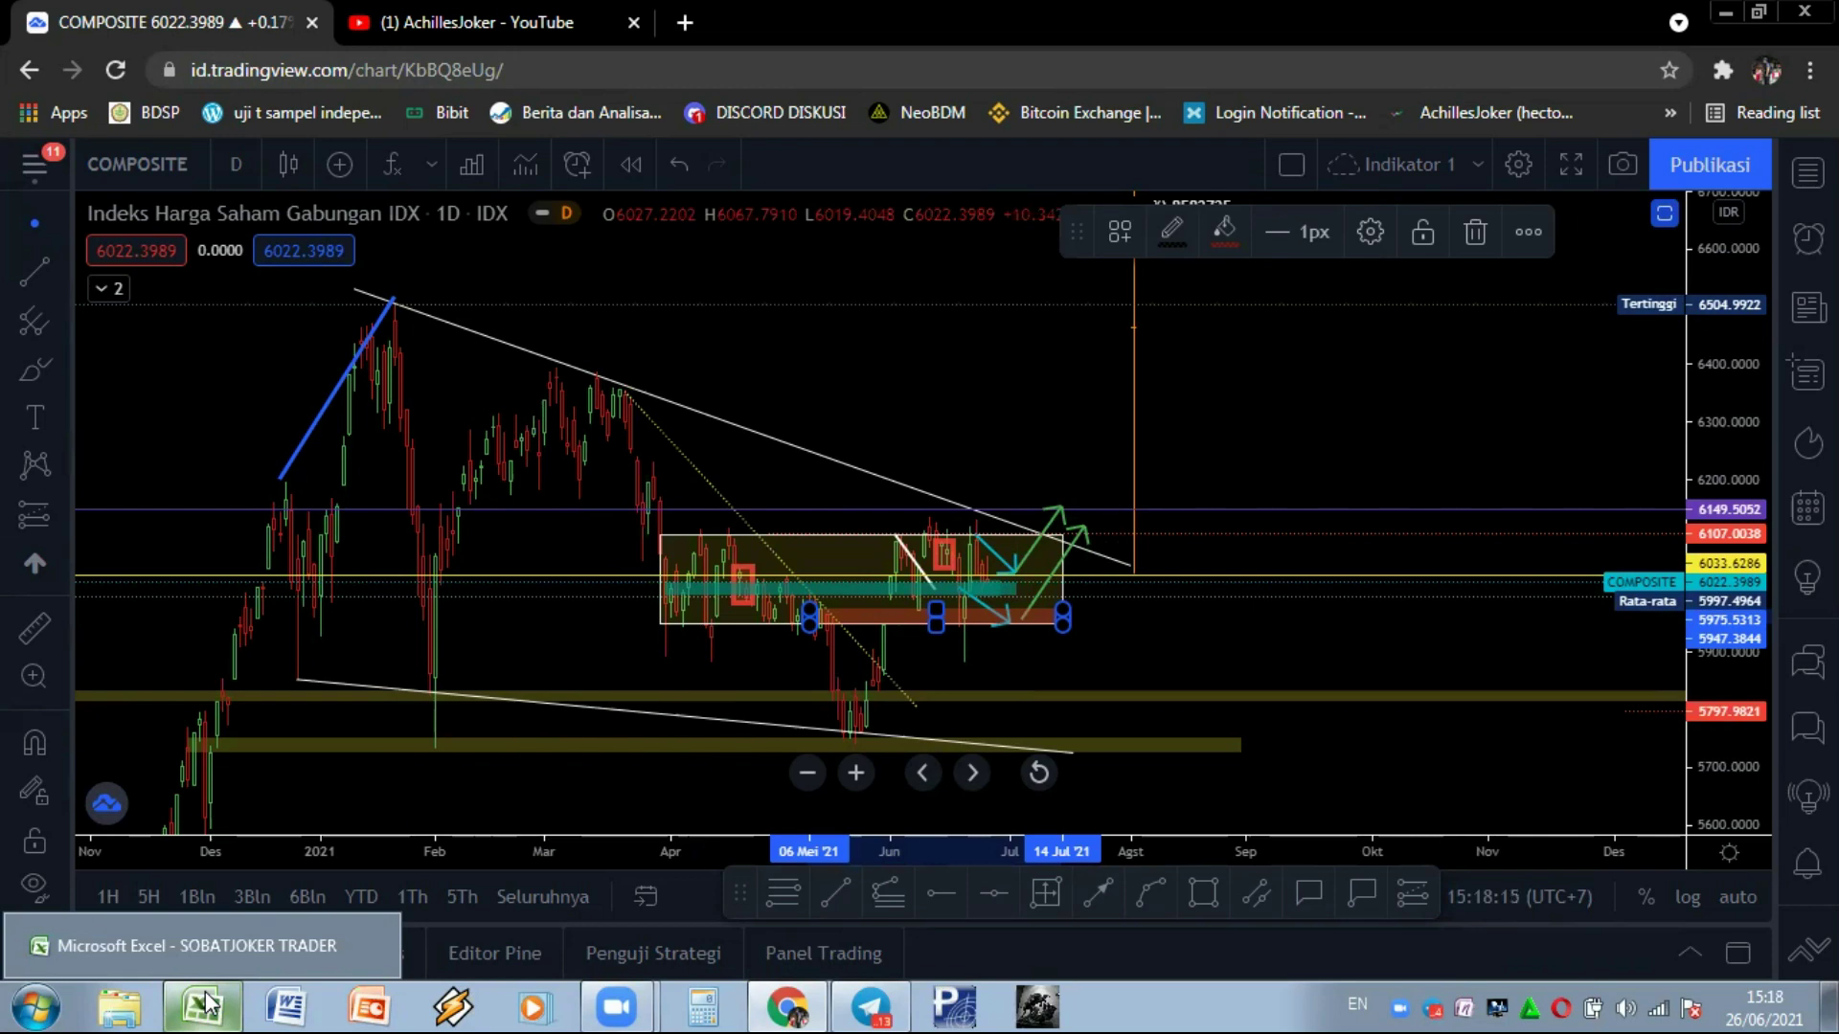
pyautogui.click(204, 1006)
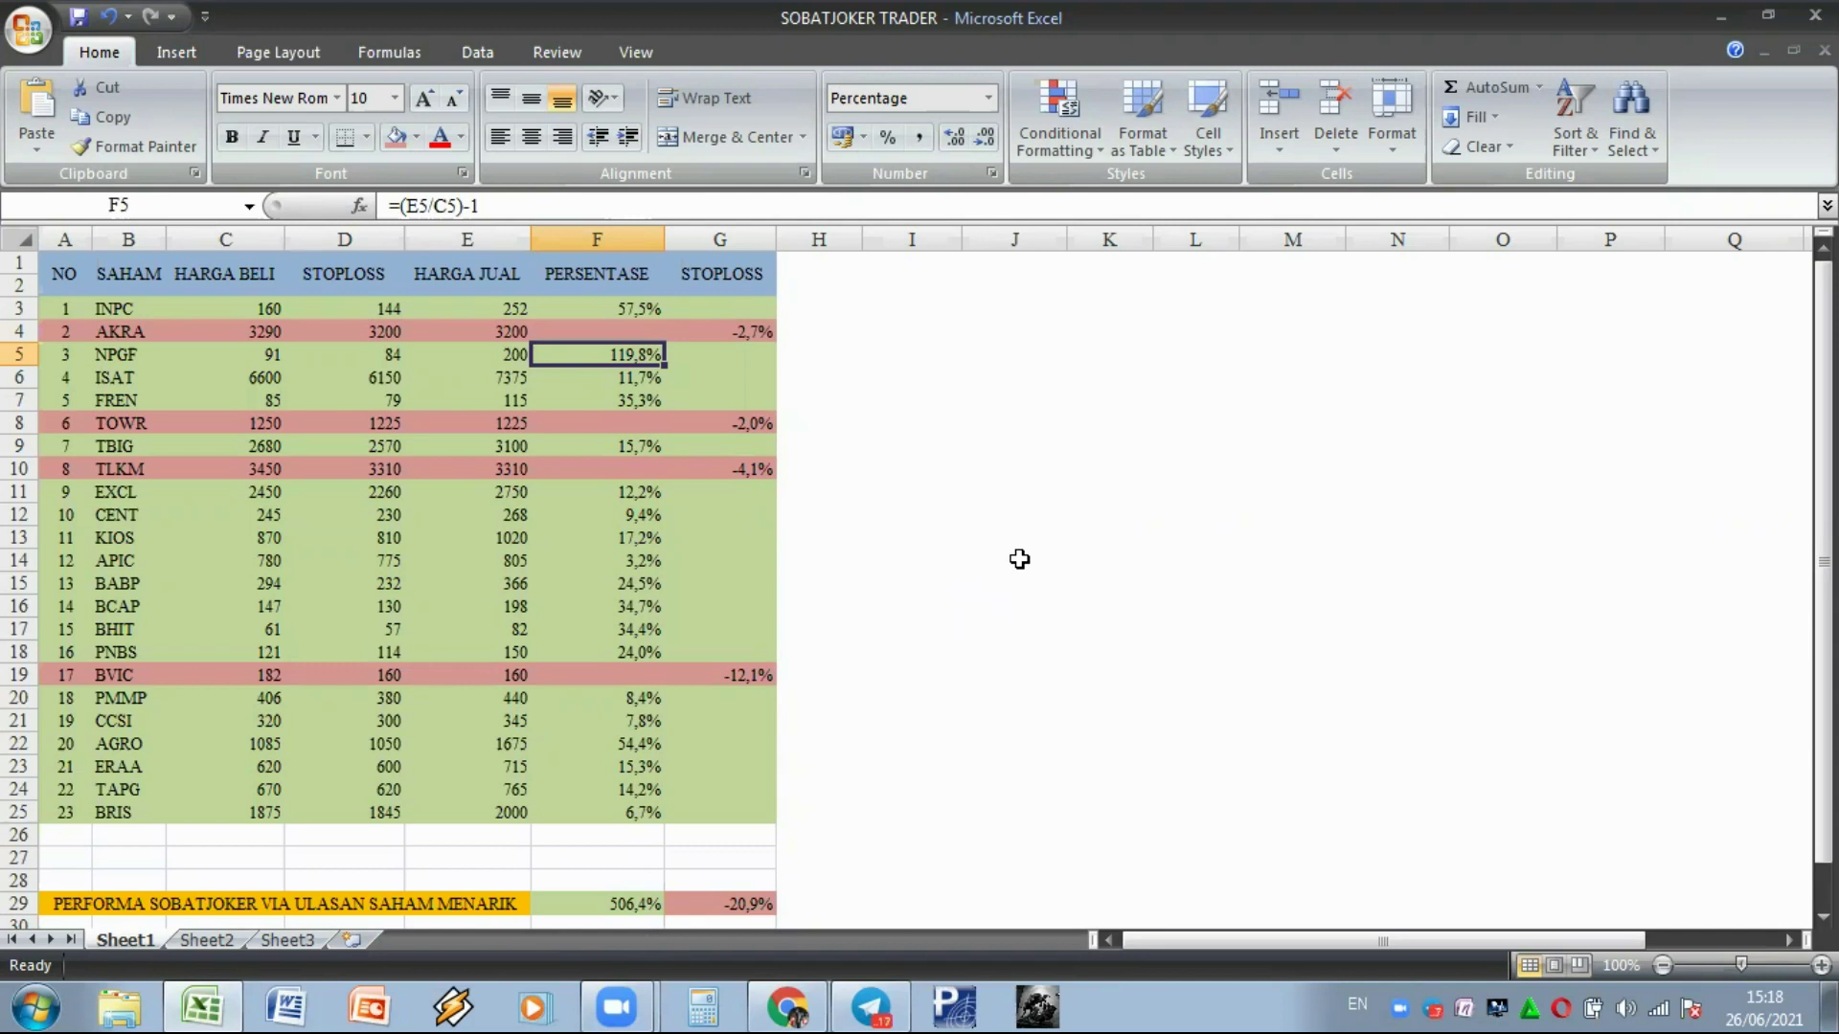
pyautogui.click(20, 354)
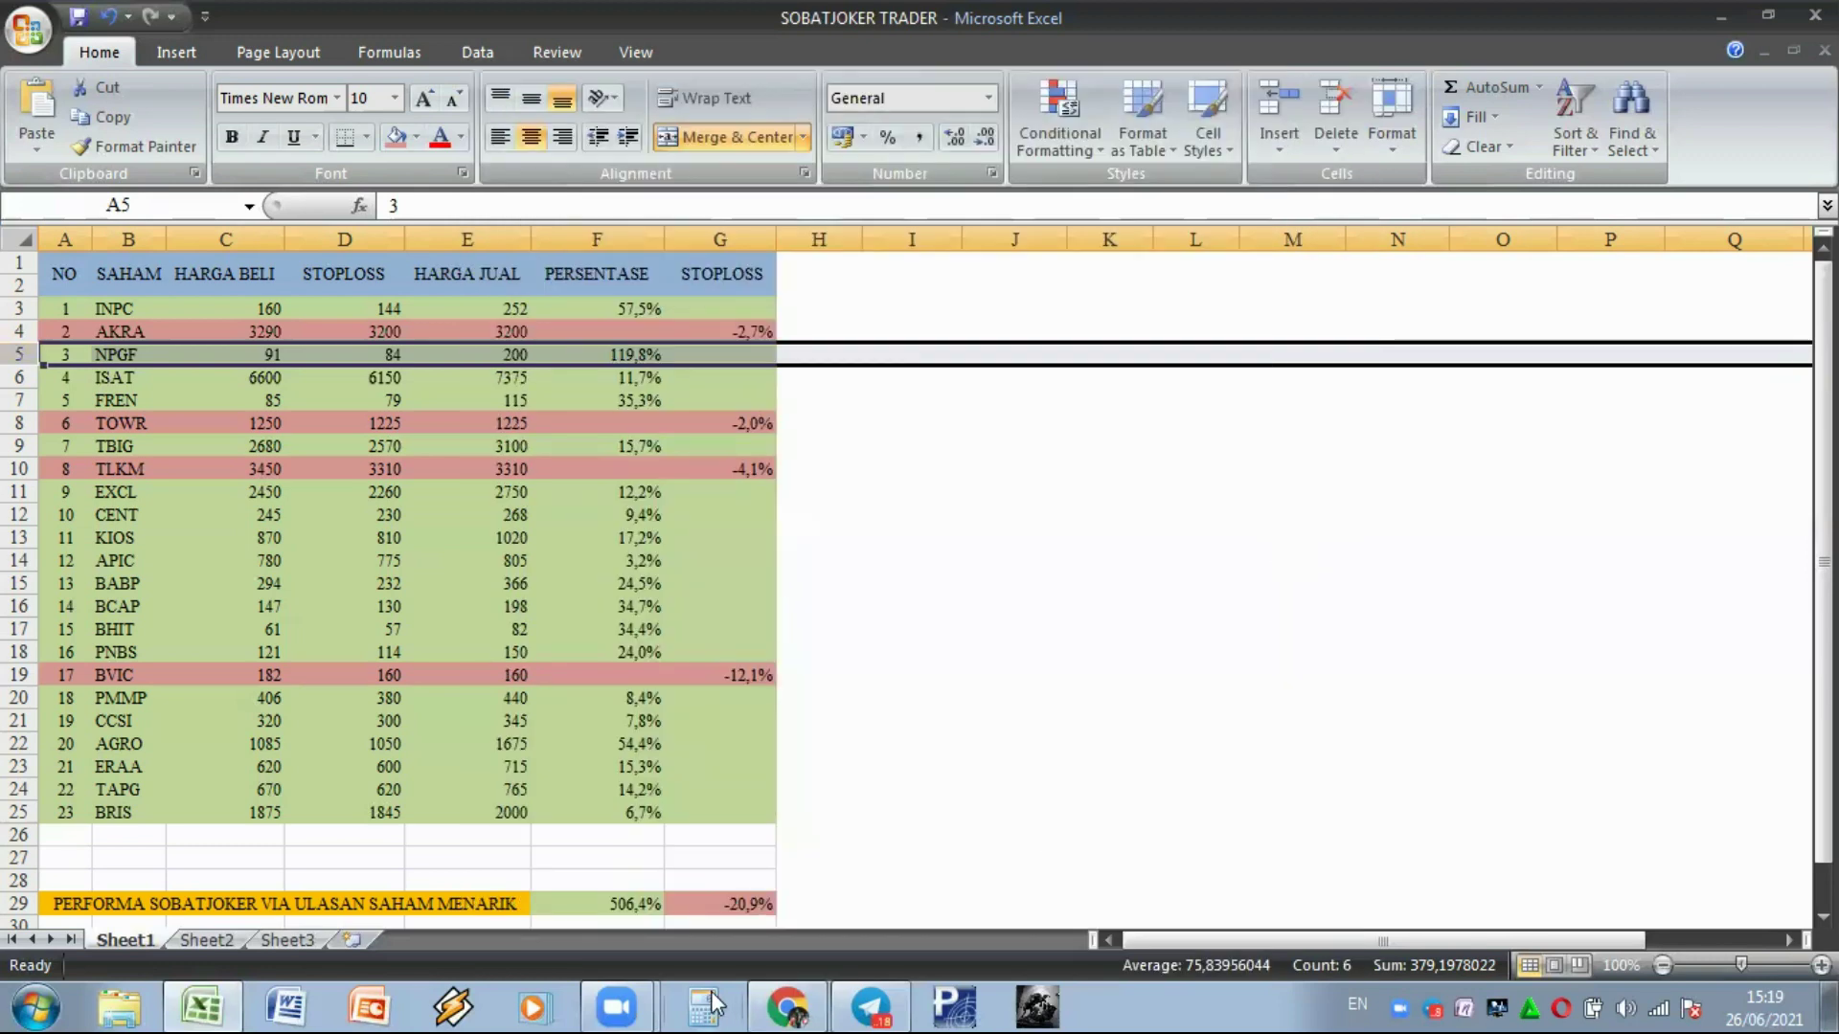
# Switch to the AchillesJoker YouTube channel in Chrome and browse its videos down to the Saham Pupuk one
pyautogui.click(787, 1008)
pyautogui.click(549, 30)
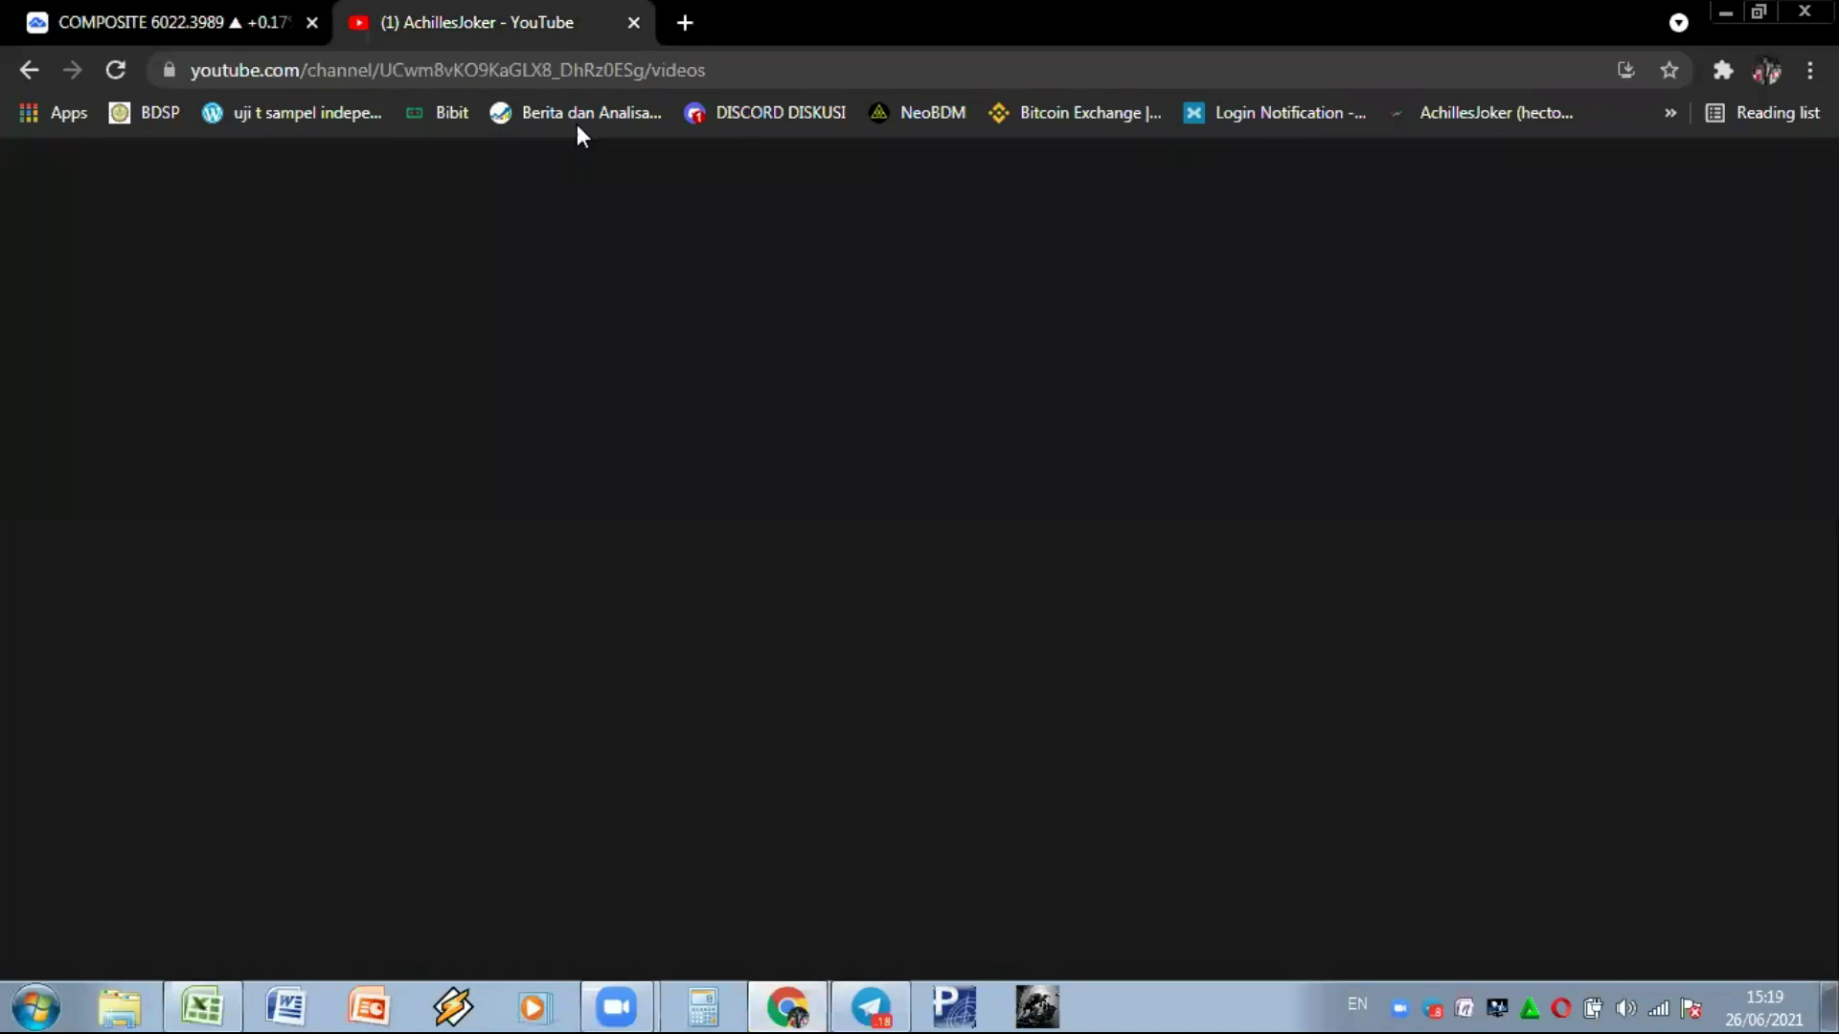
pyautogui.scroll(-4, 935, 668)
pyautogui.scroll(-10, 935, 668)
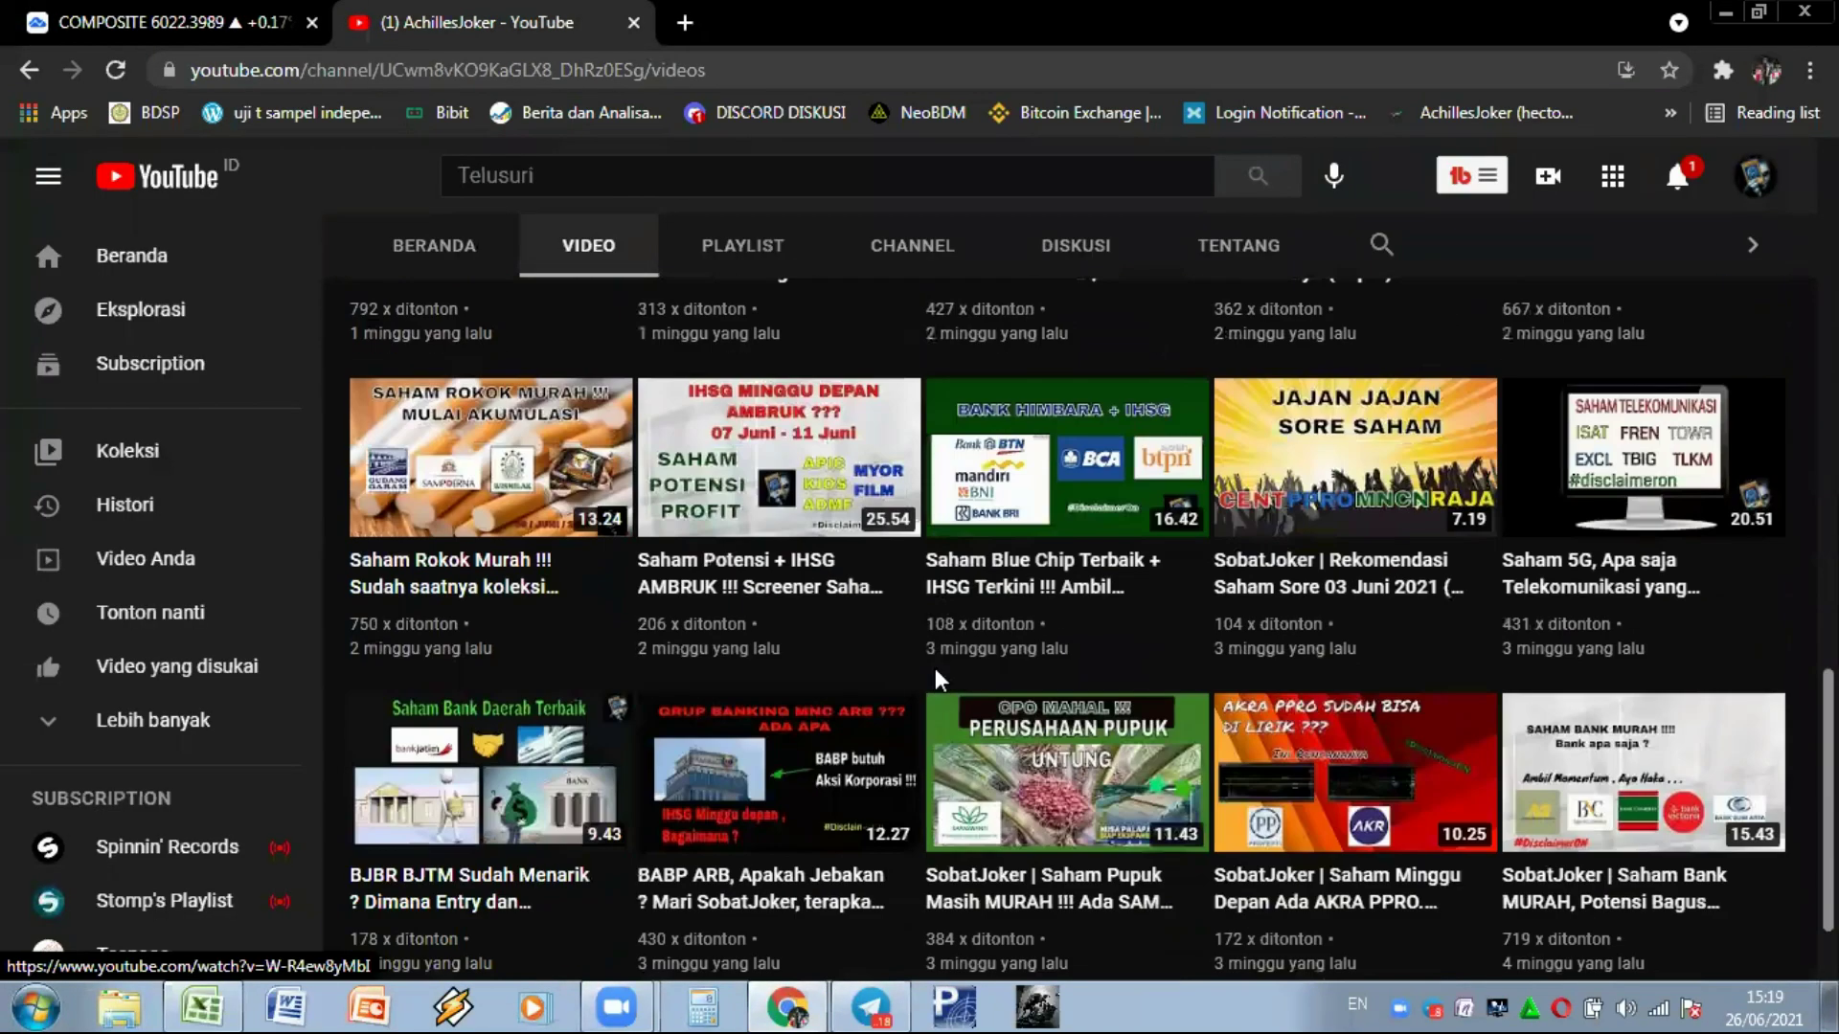
pyautogui.scroll(-1, 934, 669)
pyautogui.moveTo(1039, 786)
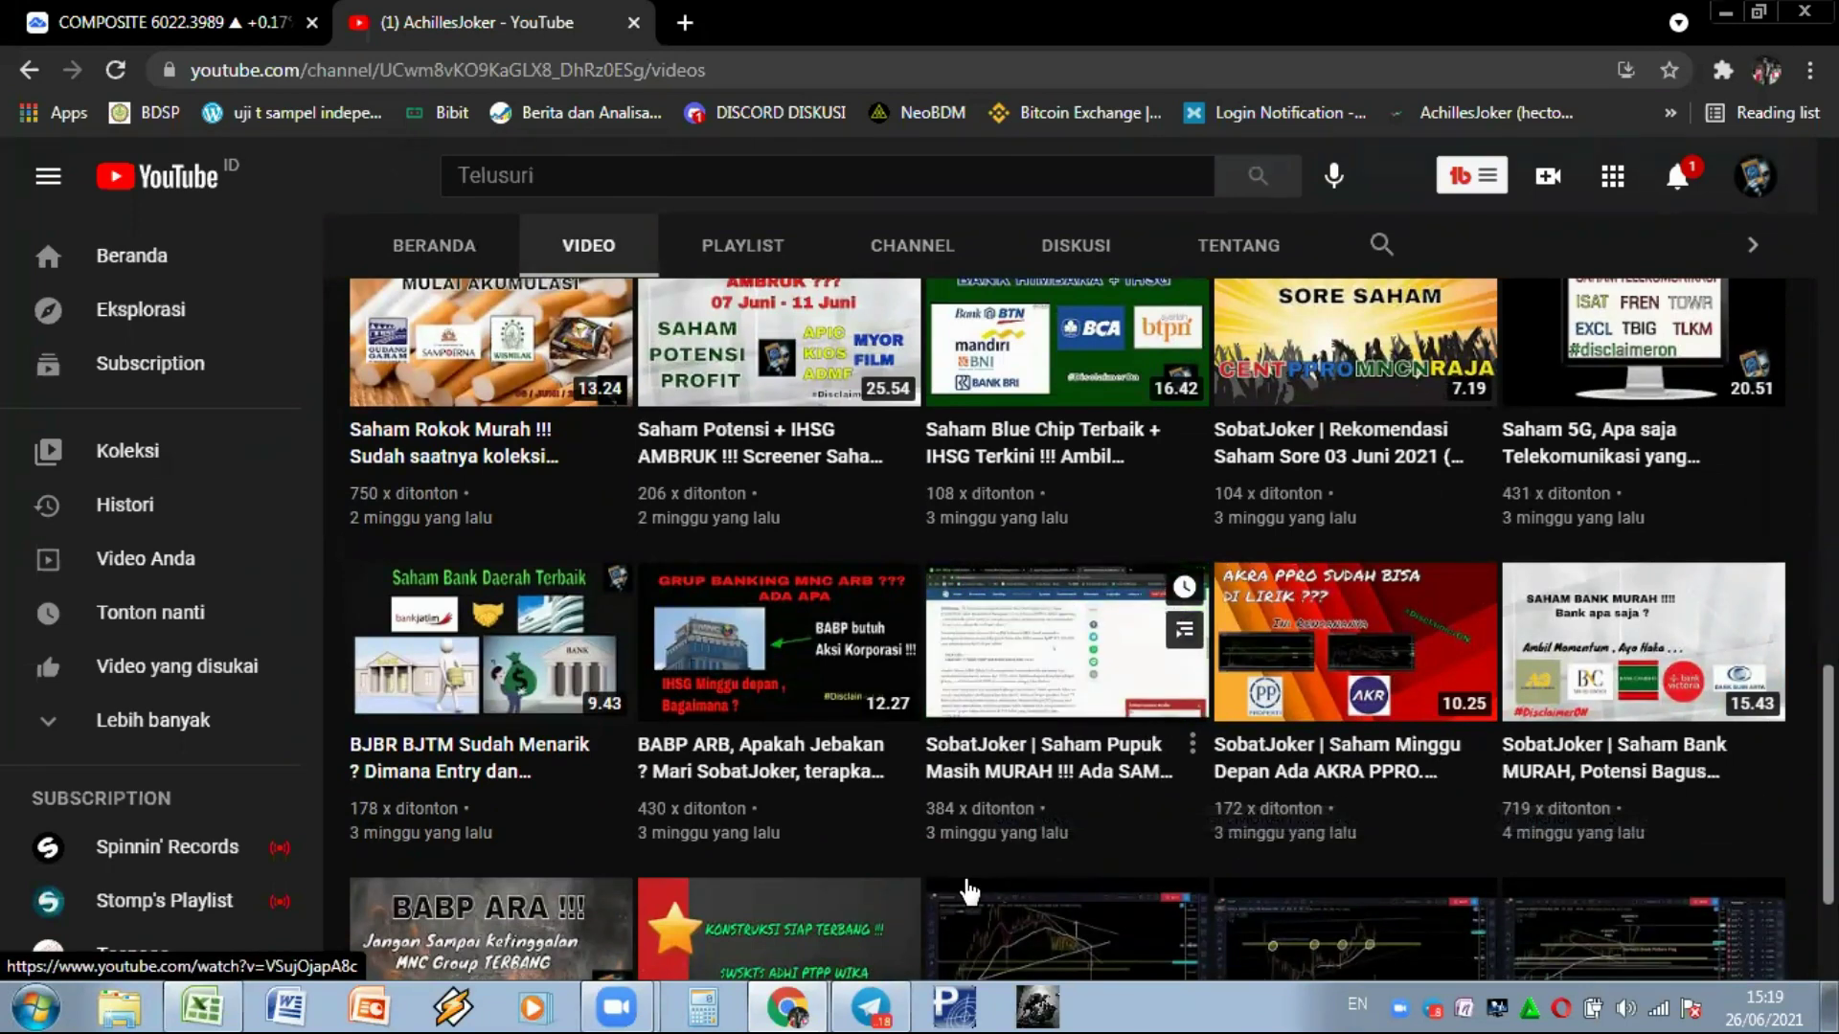
# Return to TradingView in Chrome and load the NPGF (Nusa Palapa Gemilang Tbk) chart
pyautogui.click(235, 1004)
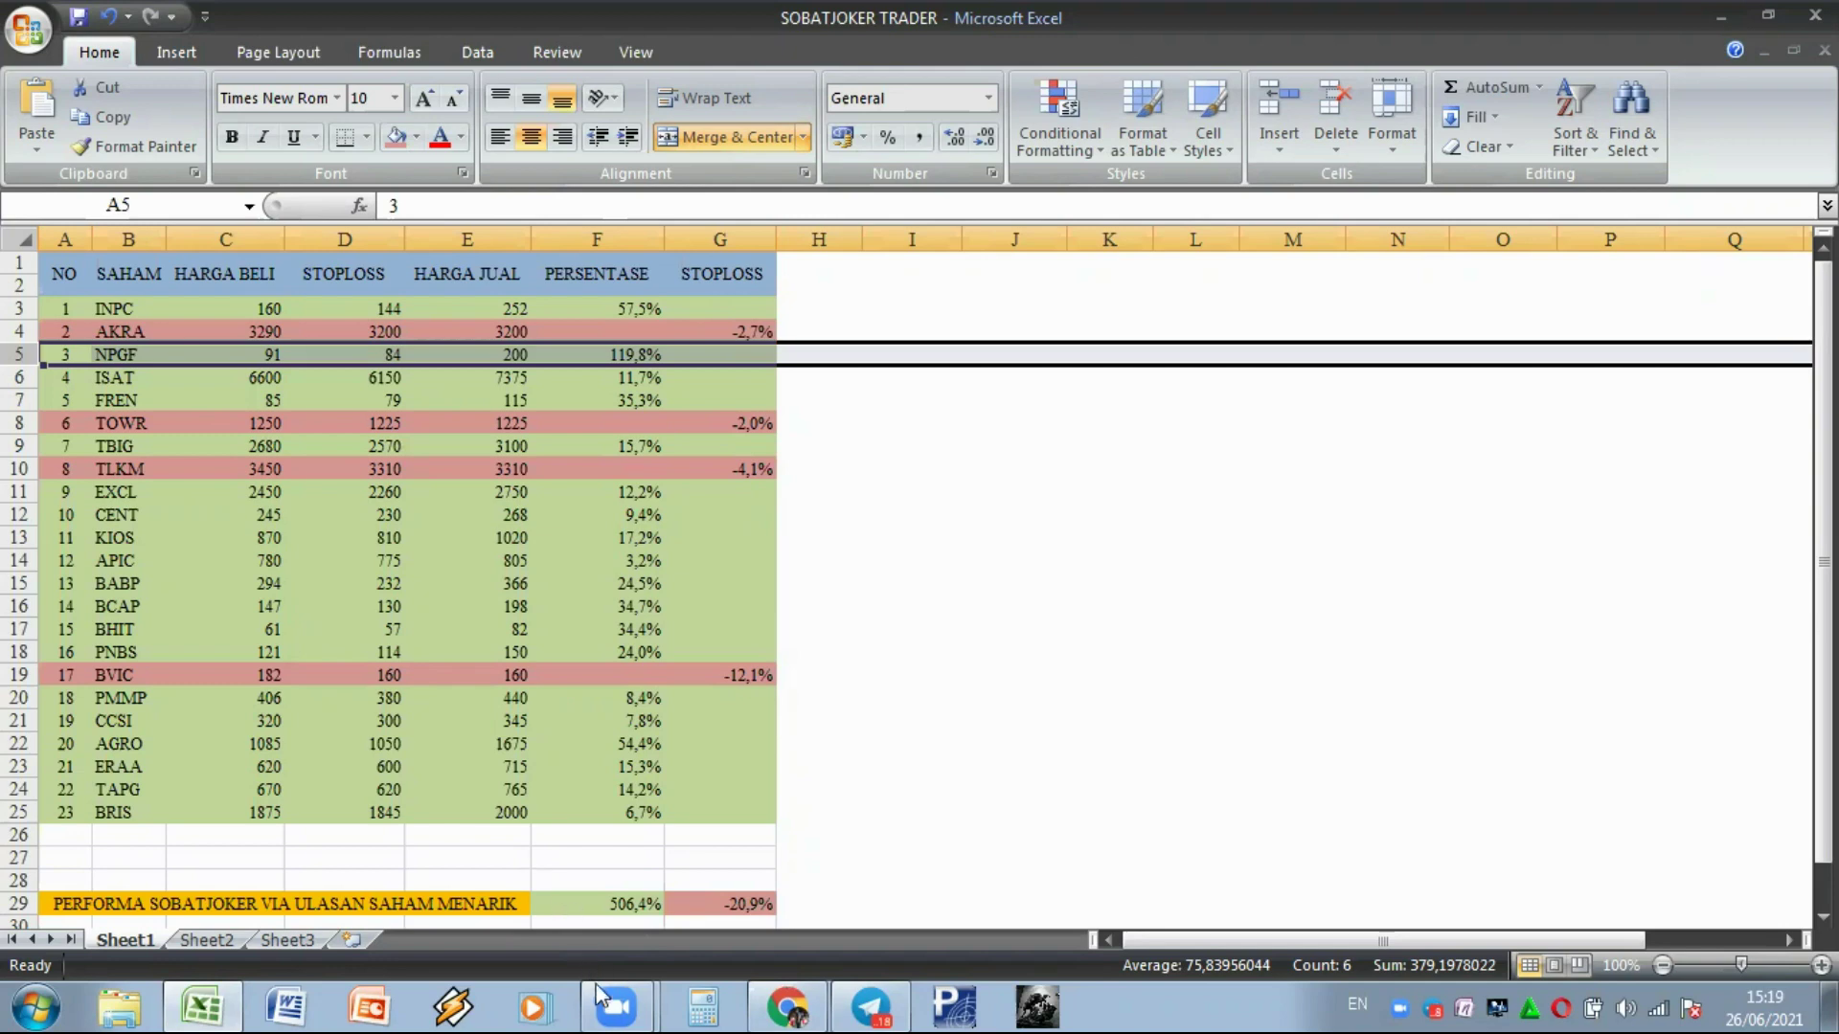
pyautogui.click(787, 1007)
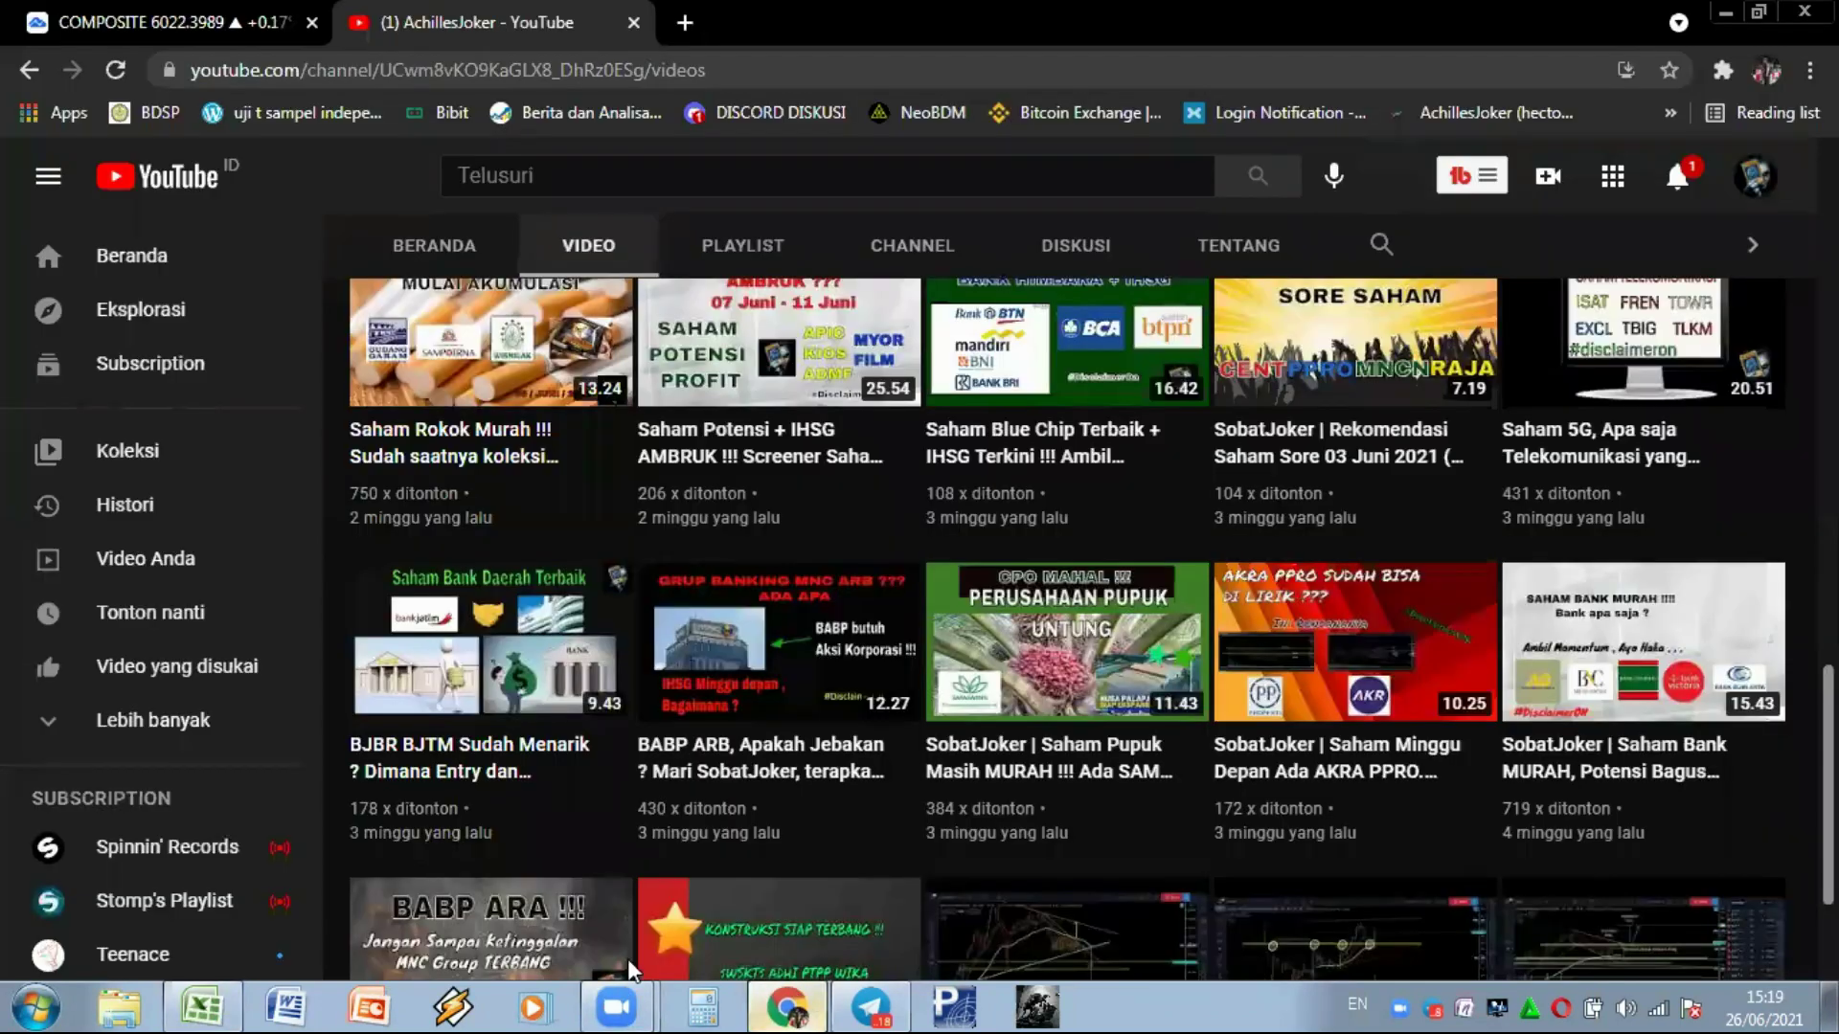
pyautogui.click(254, 23)
pyautogui.click(172, 166)
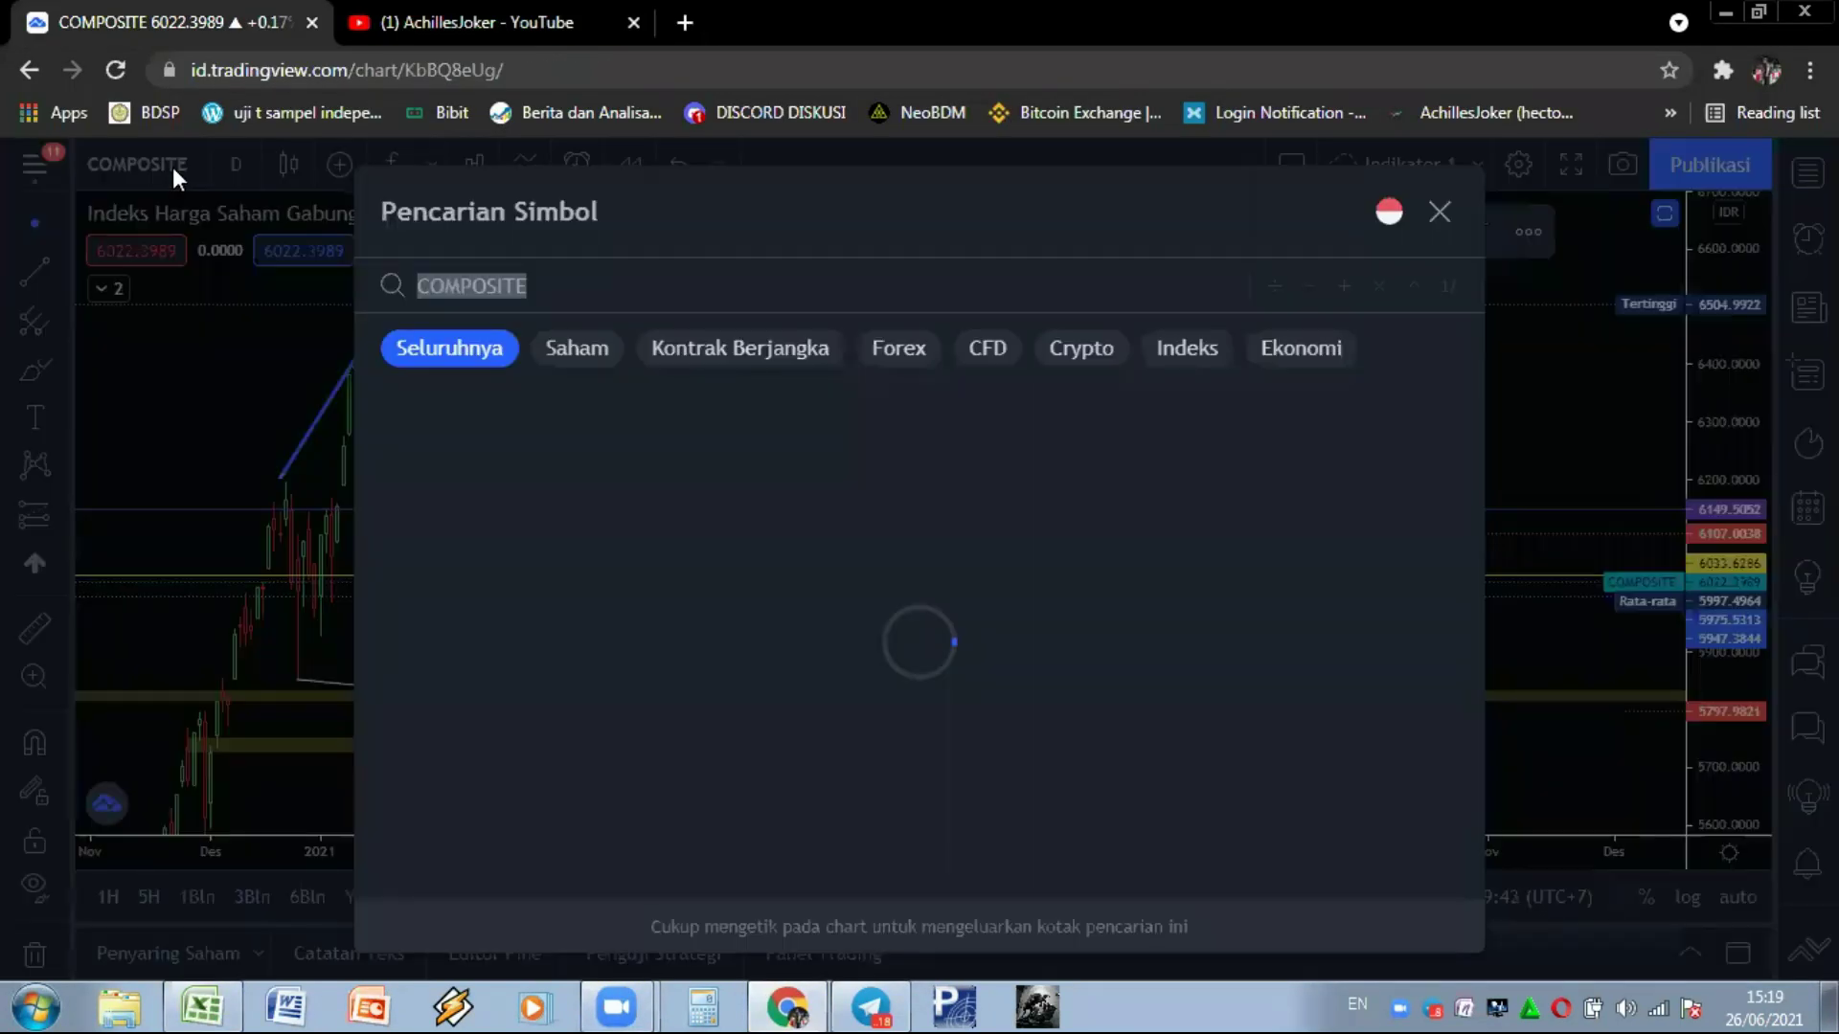
pyautogui.write('NPGF')
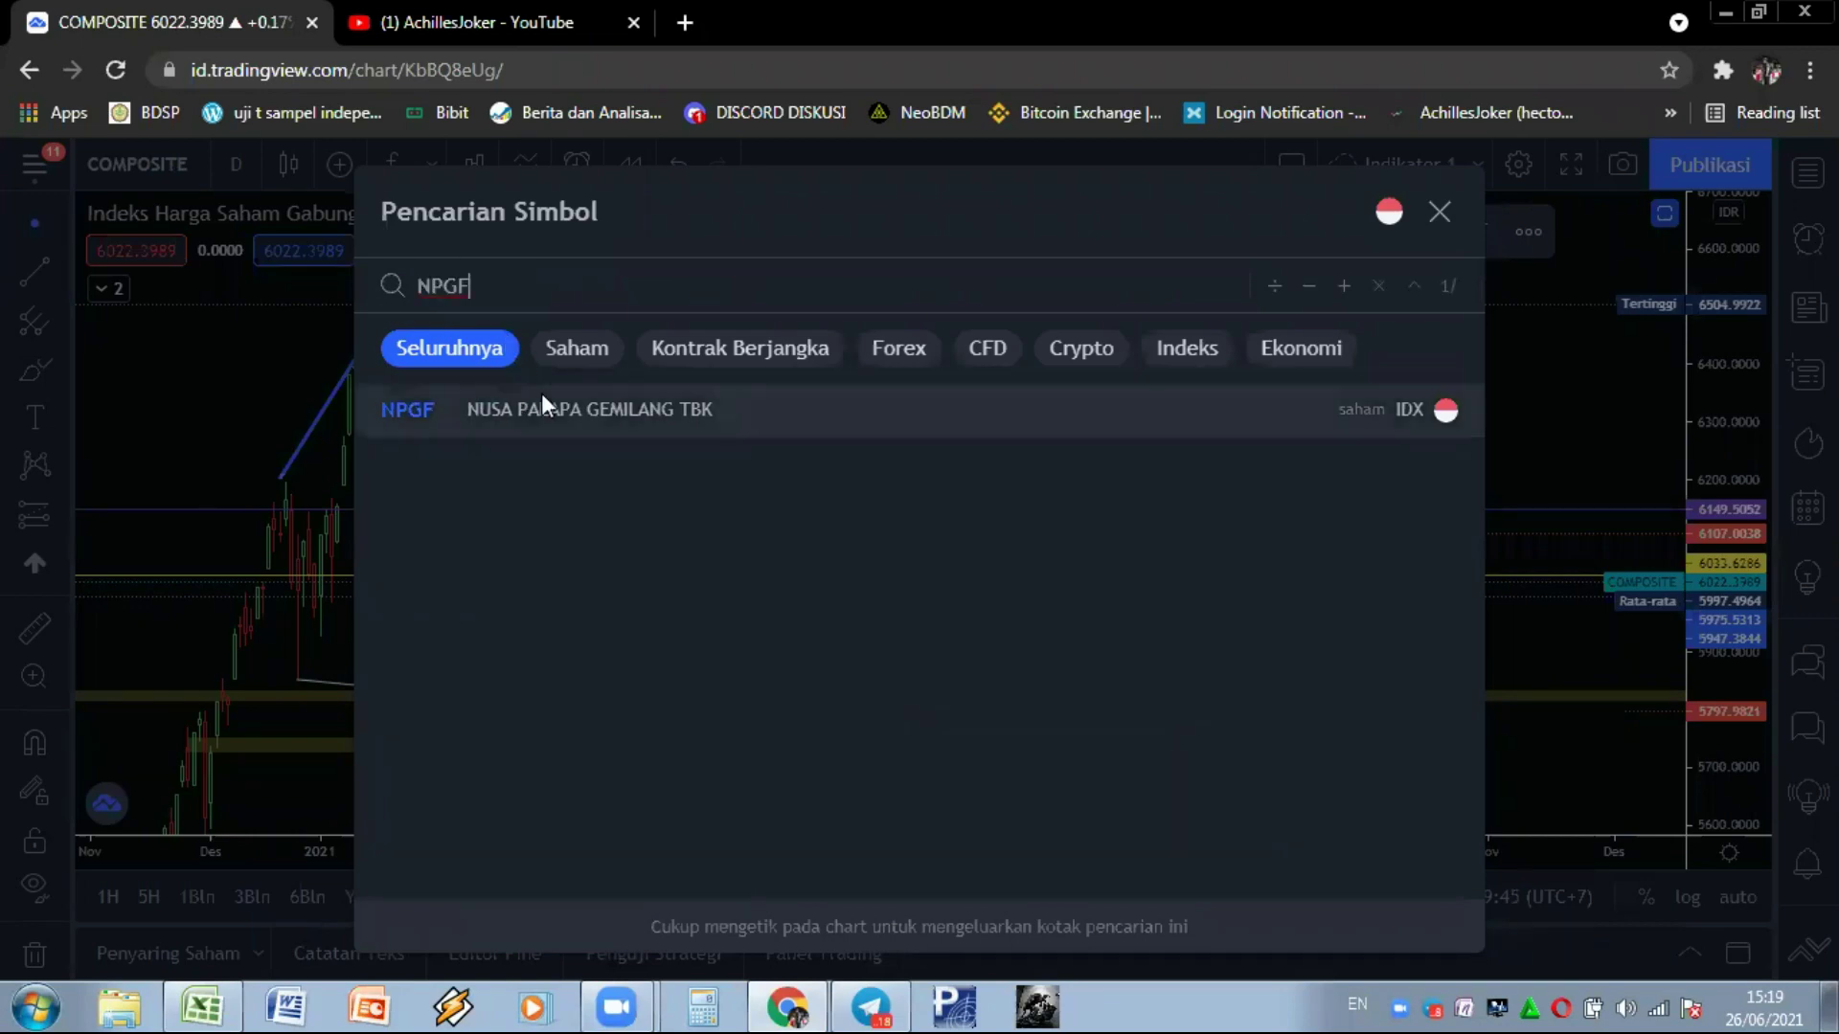
pyautogui.press('Escape')
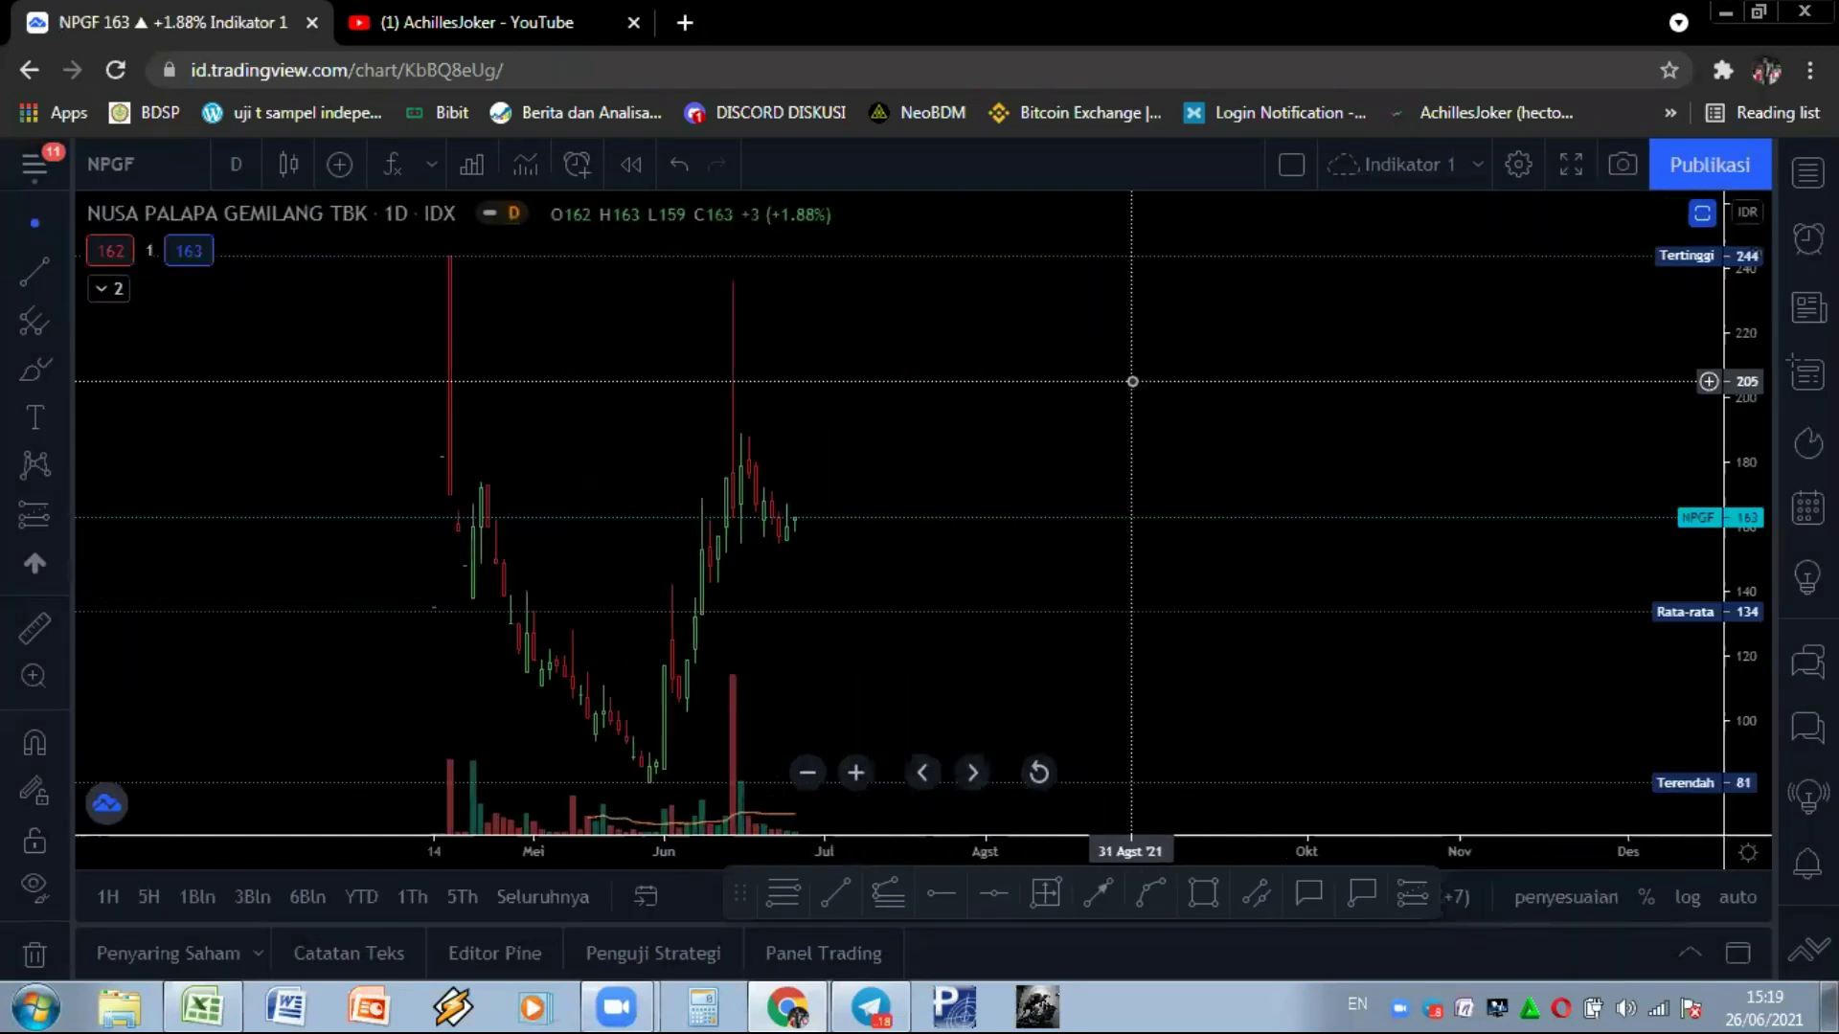
# Examine the mid-June price spike on the NPGF chart, picking out the green zone drawn over it
pyautogui.scroll(3, 527, 304)
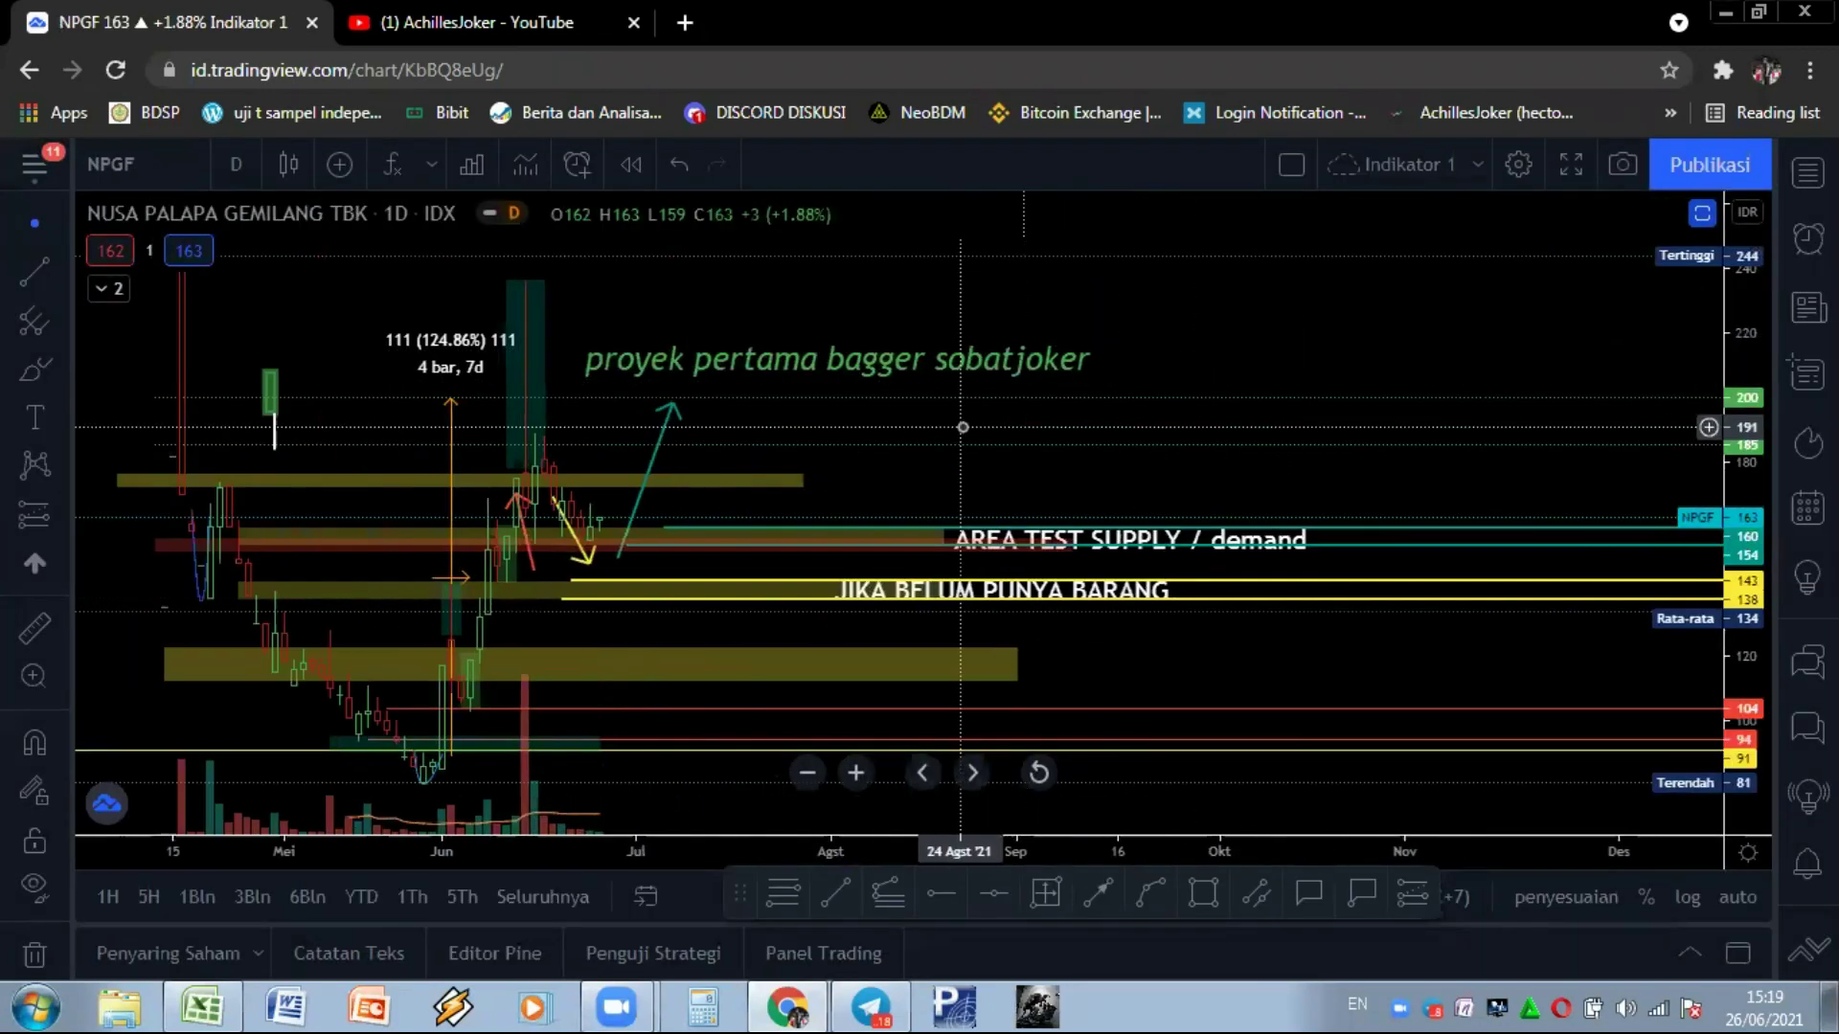
pyautogui.click(526, 304)
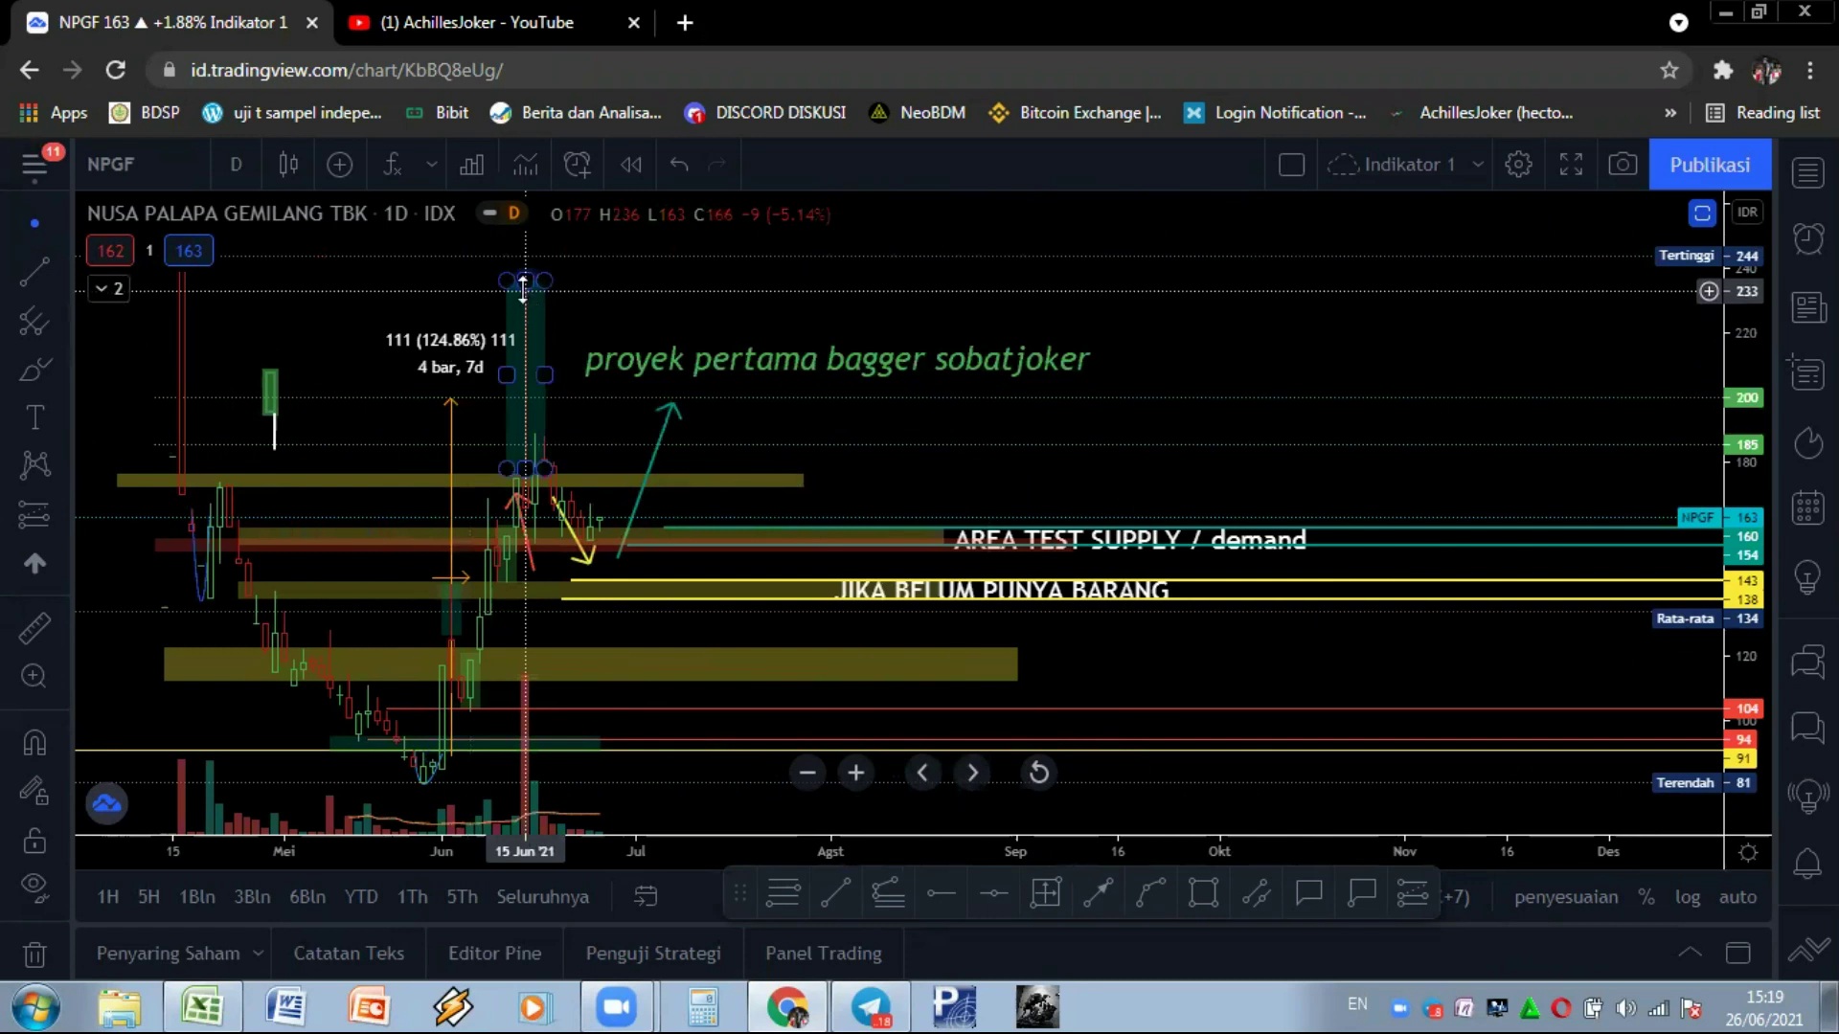
pyautogui.click(591, 411)
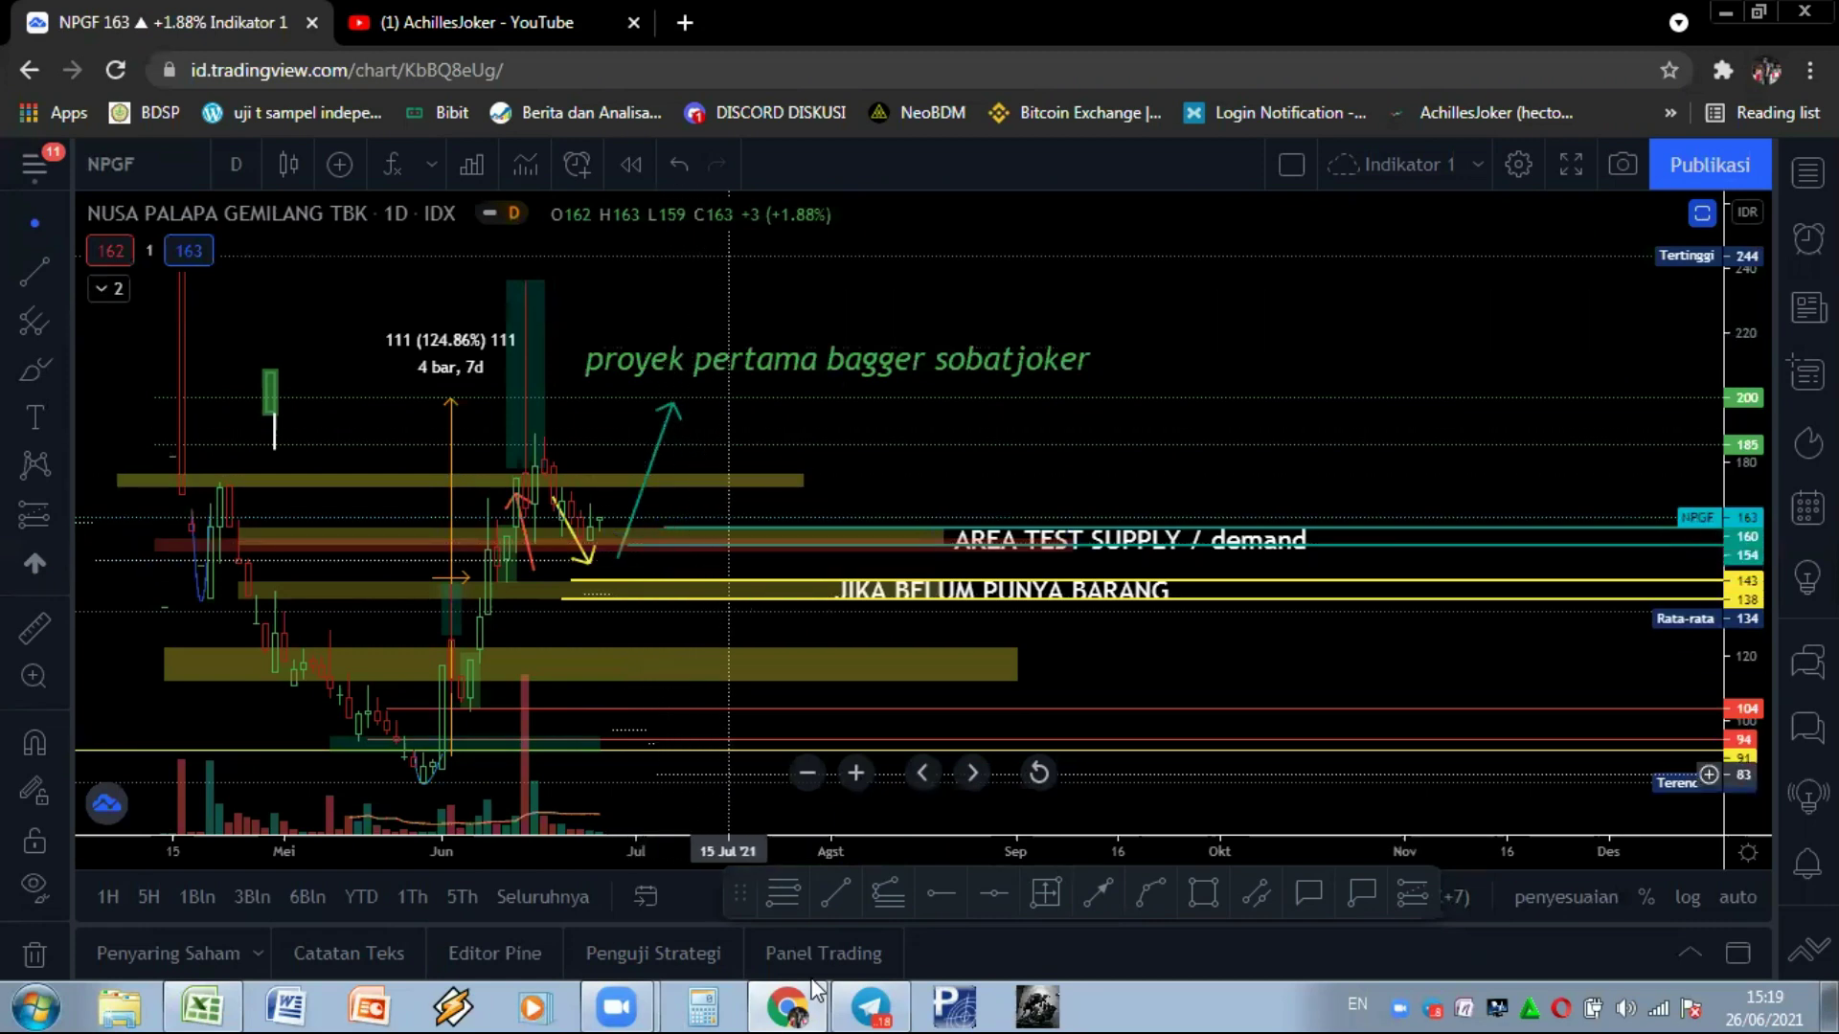
# Check the NPGF row in Excel against the Saham Pupuk video on the YouTube channel
pyautogui.click(191, 1004)
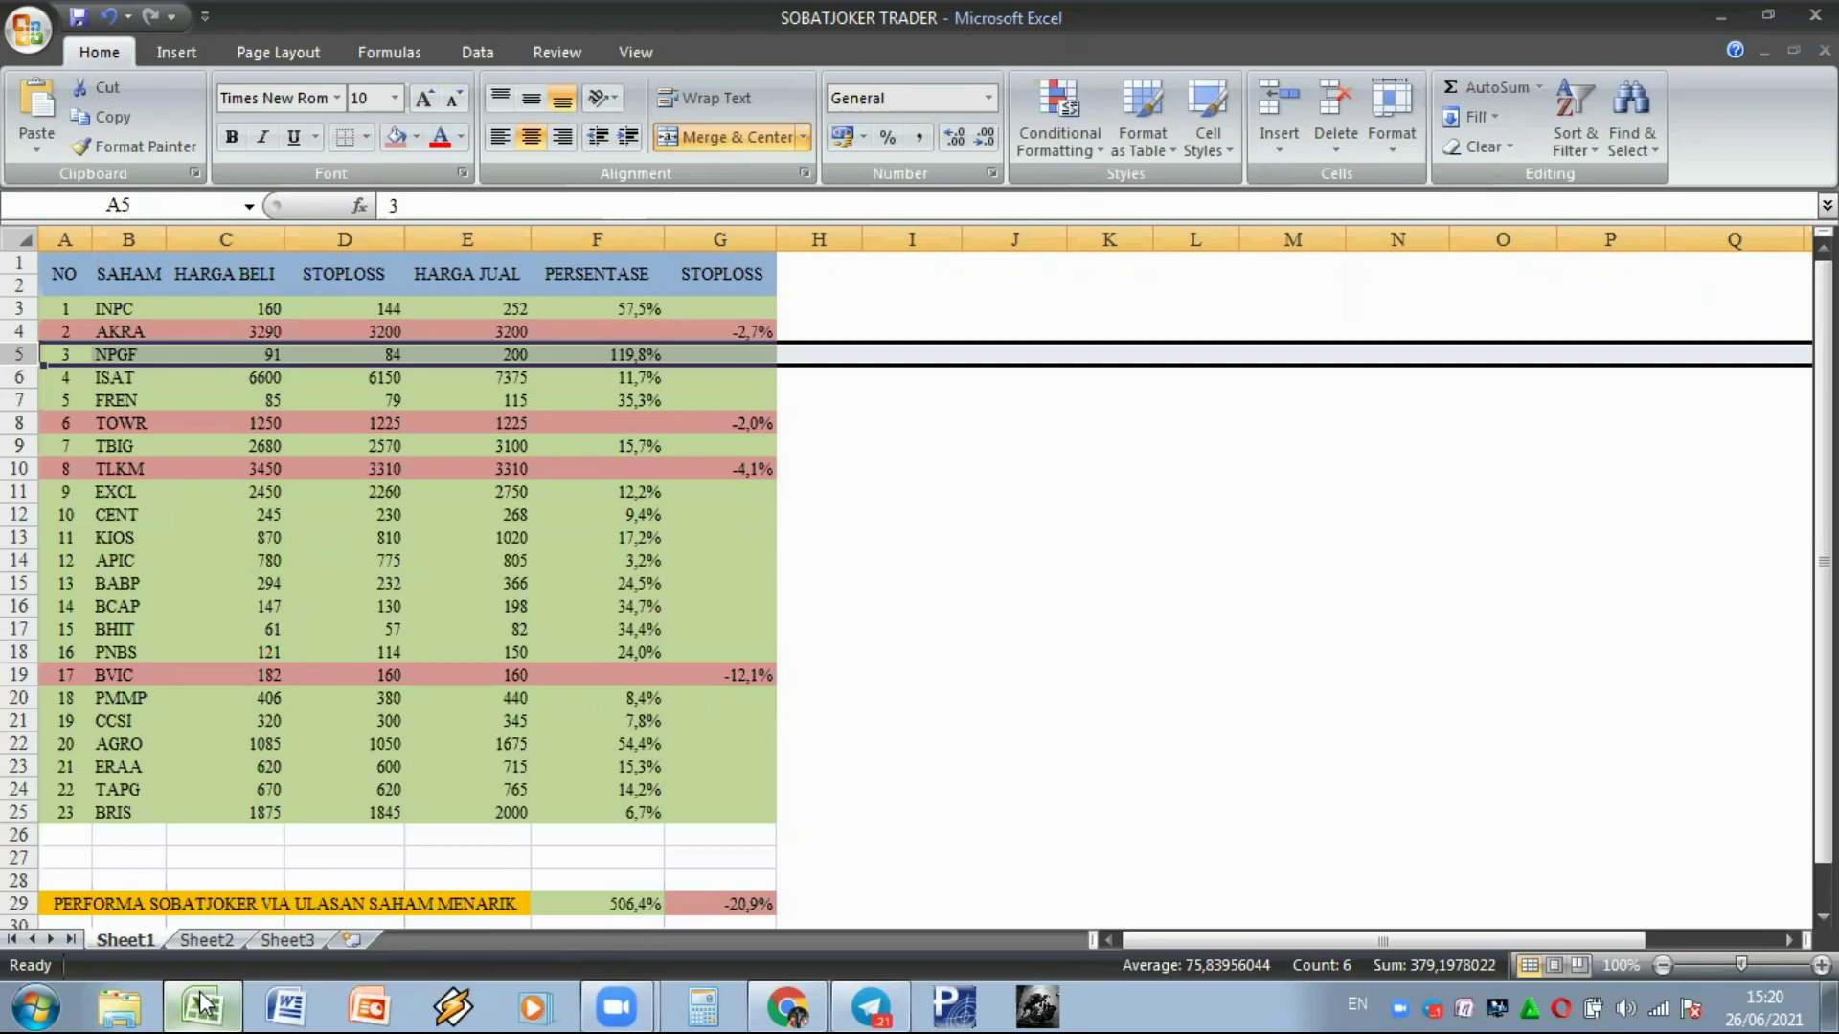
pyautogui.click(795, 1007)
pyautogui.click(594, 23)
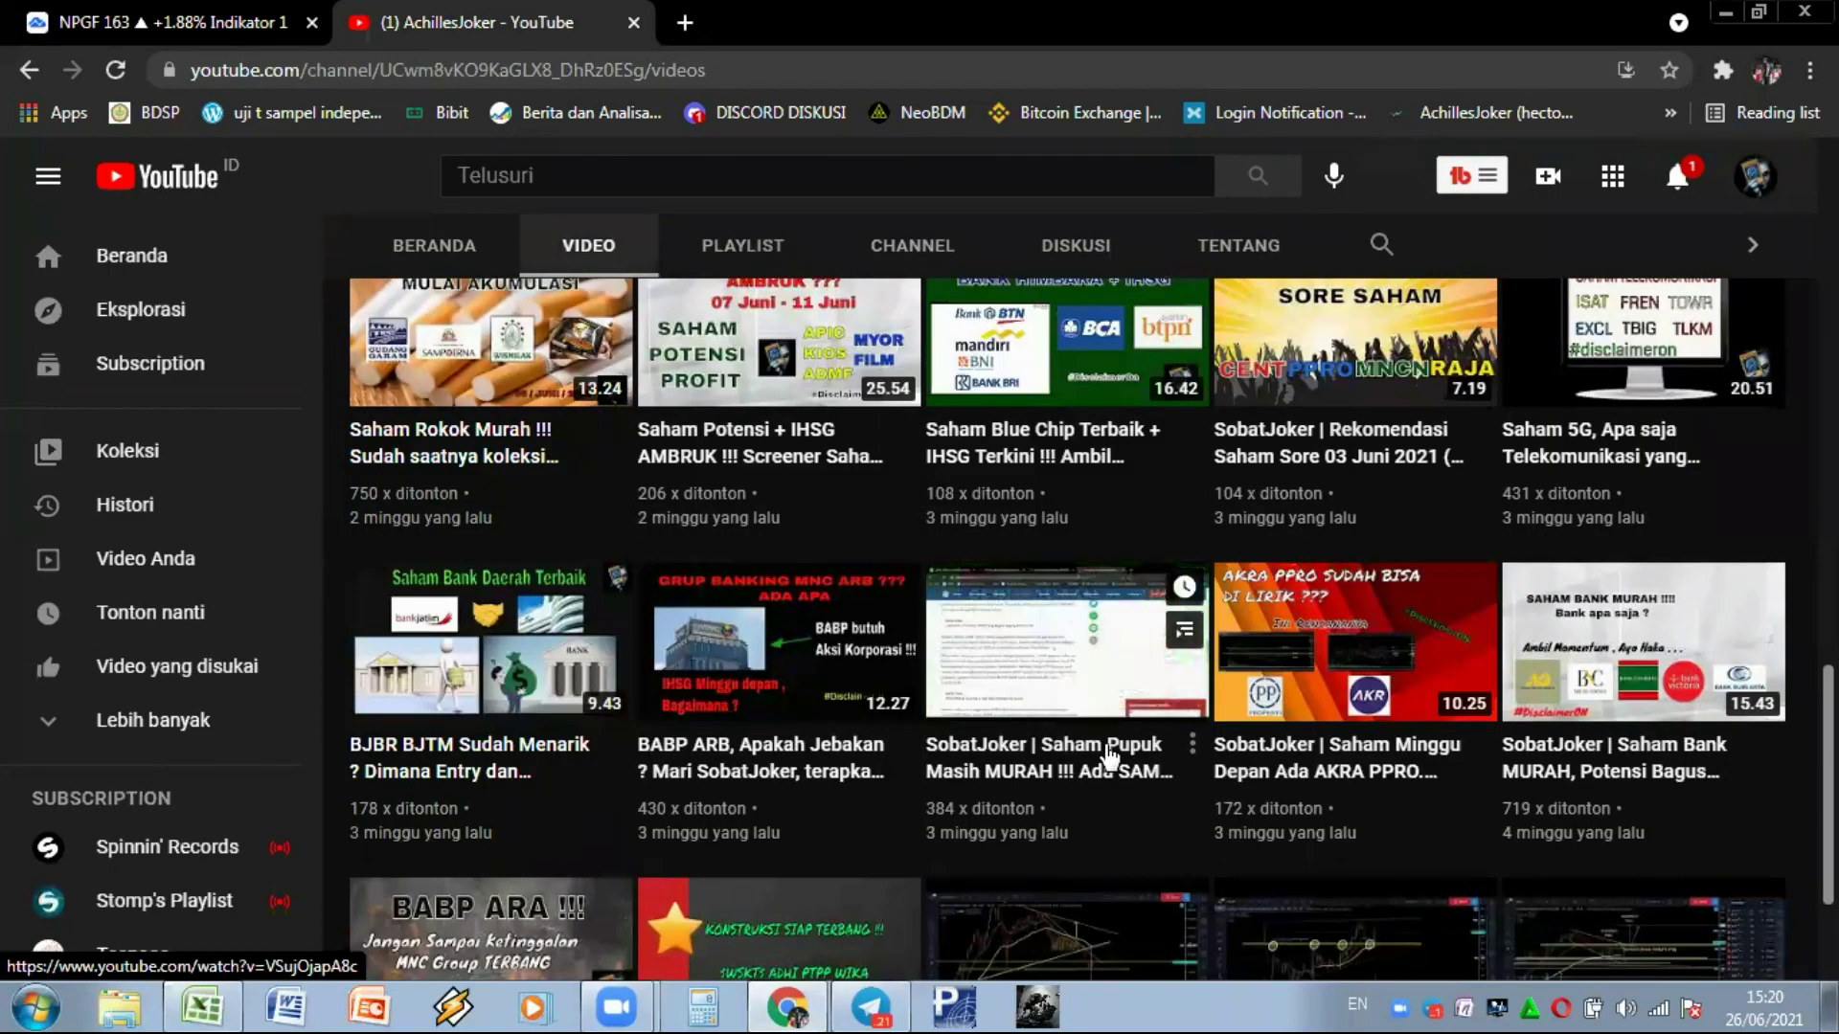
pyautogui.scroll(1, 1608, 407)
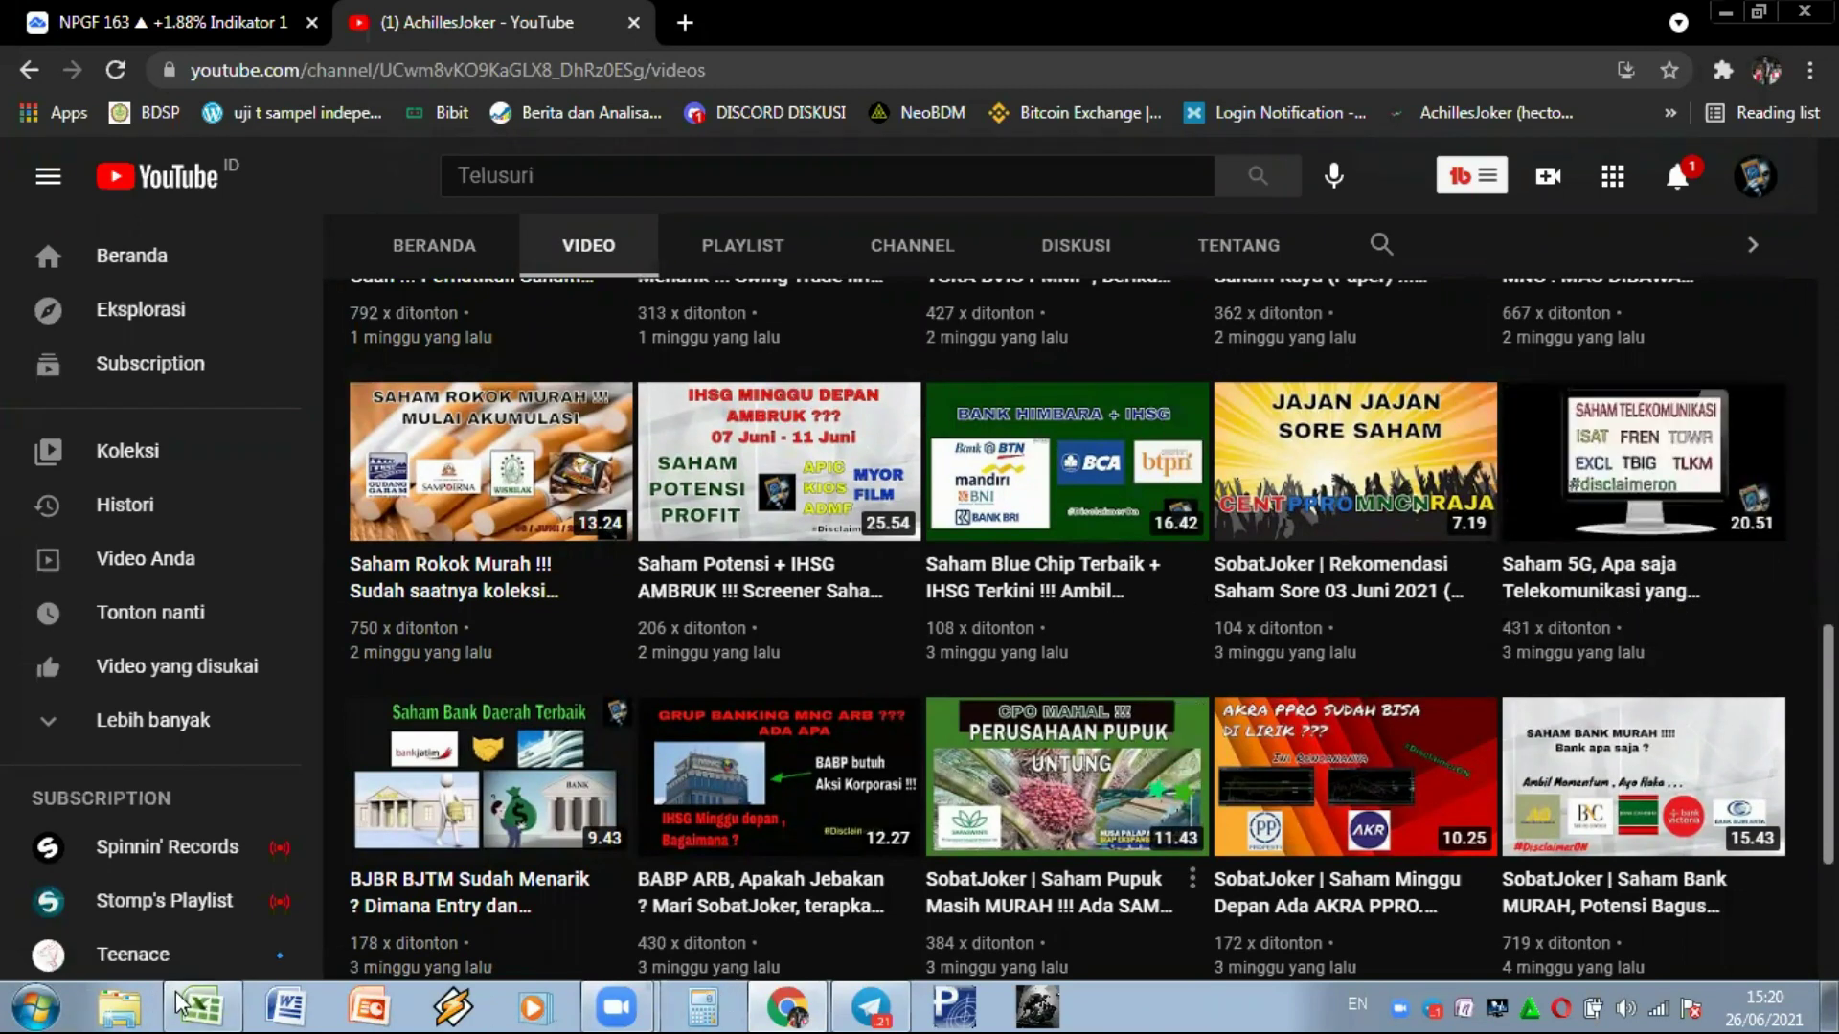
# Switch to Excel and highlight the BABP, BCAP and BHIT rows, narrowing the selection to their PERSENTASE cells F15:F17
pyautogui.click(212, 1004)
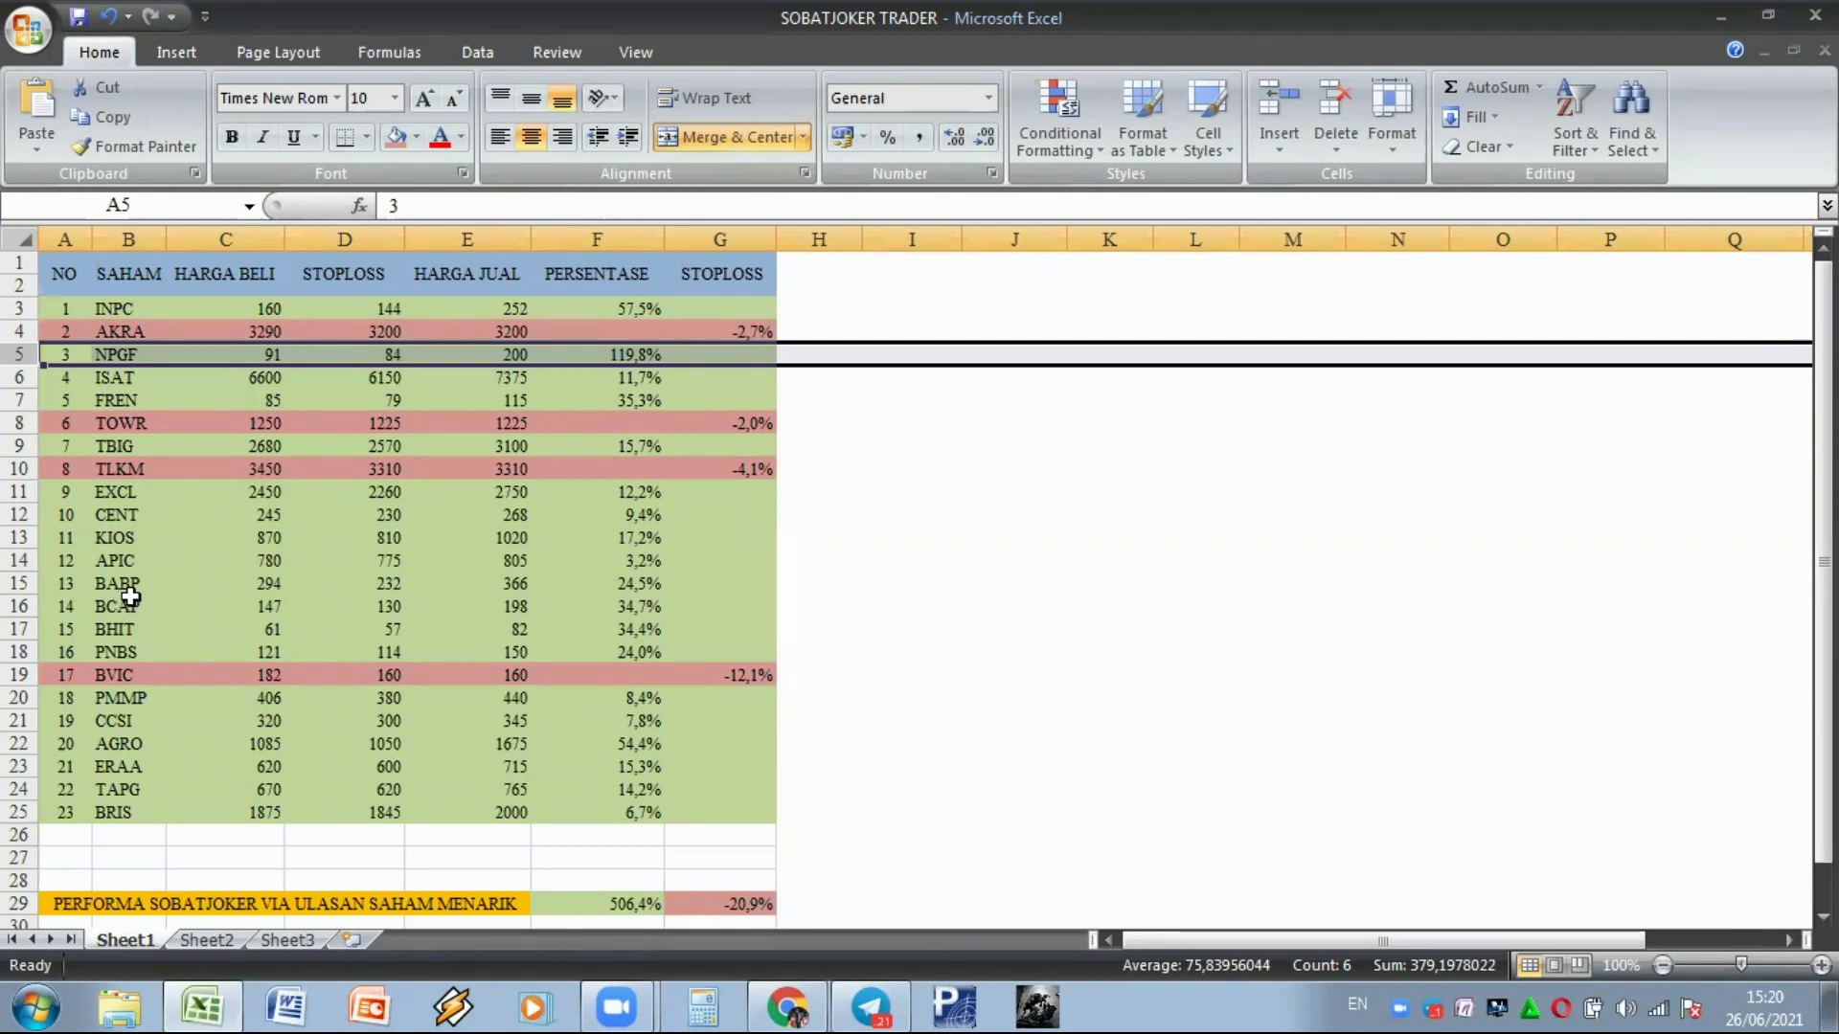
pyautogui.click(20, 591)
pyautogui.moveTo(20, 591); pyautogui.dragTo(20, 629)
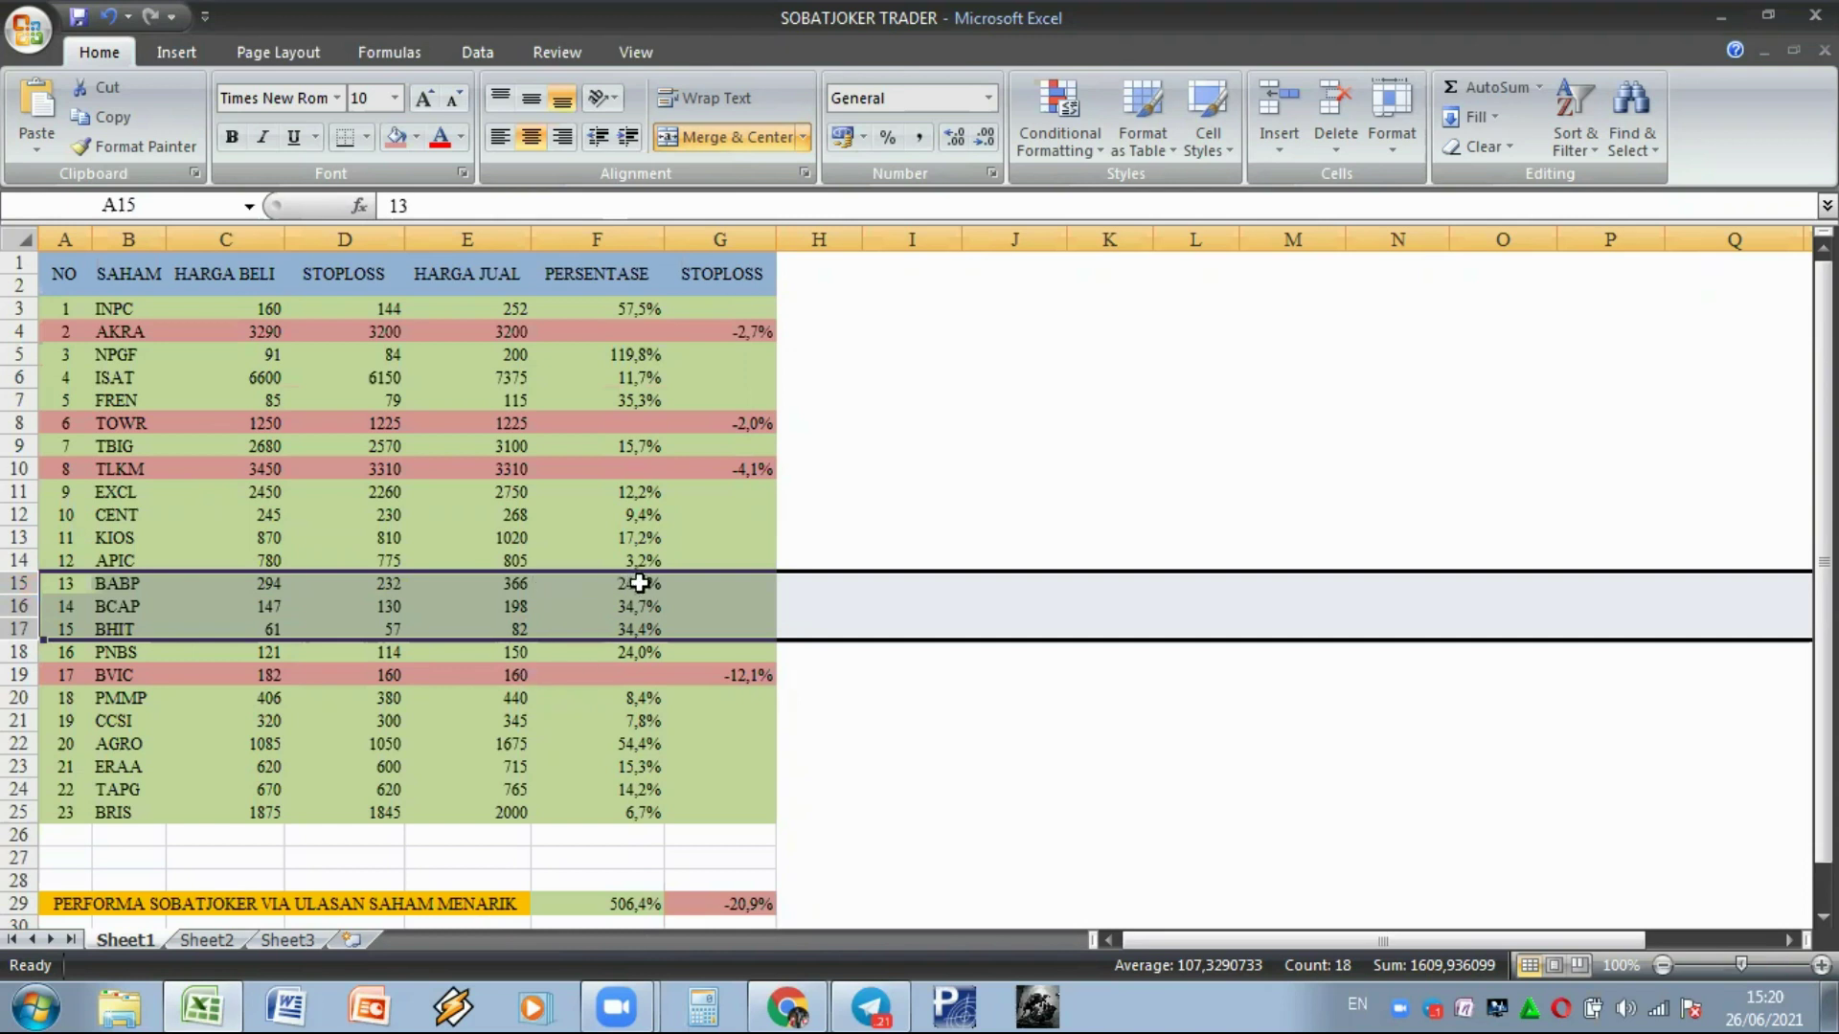
pyautogui.click(646, 629)
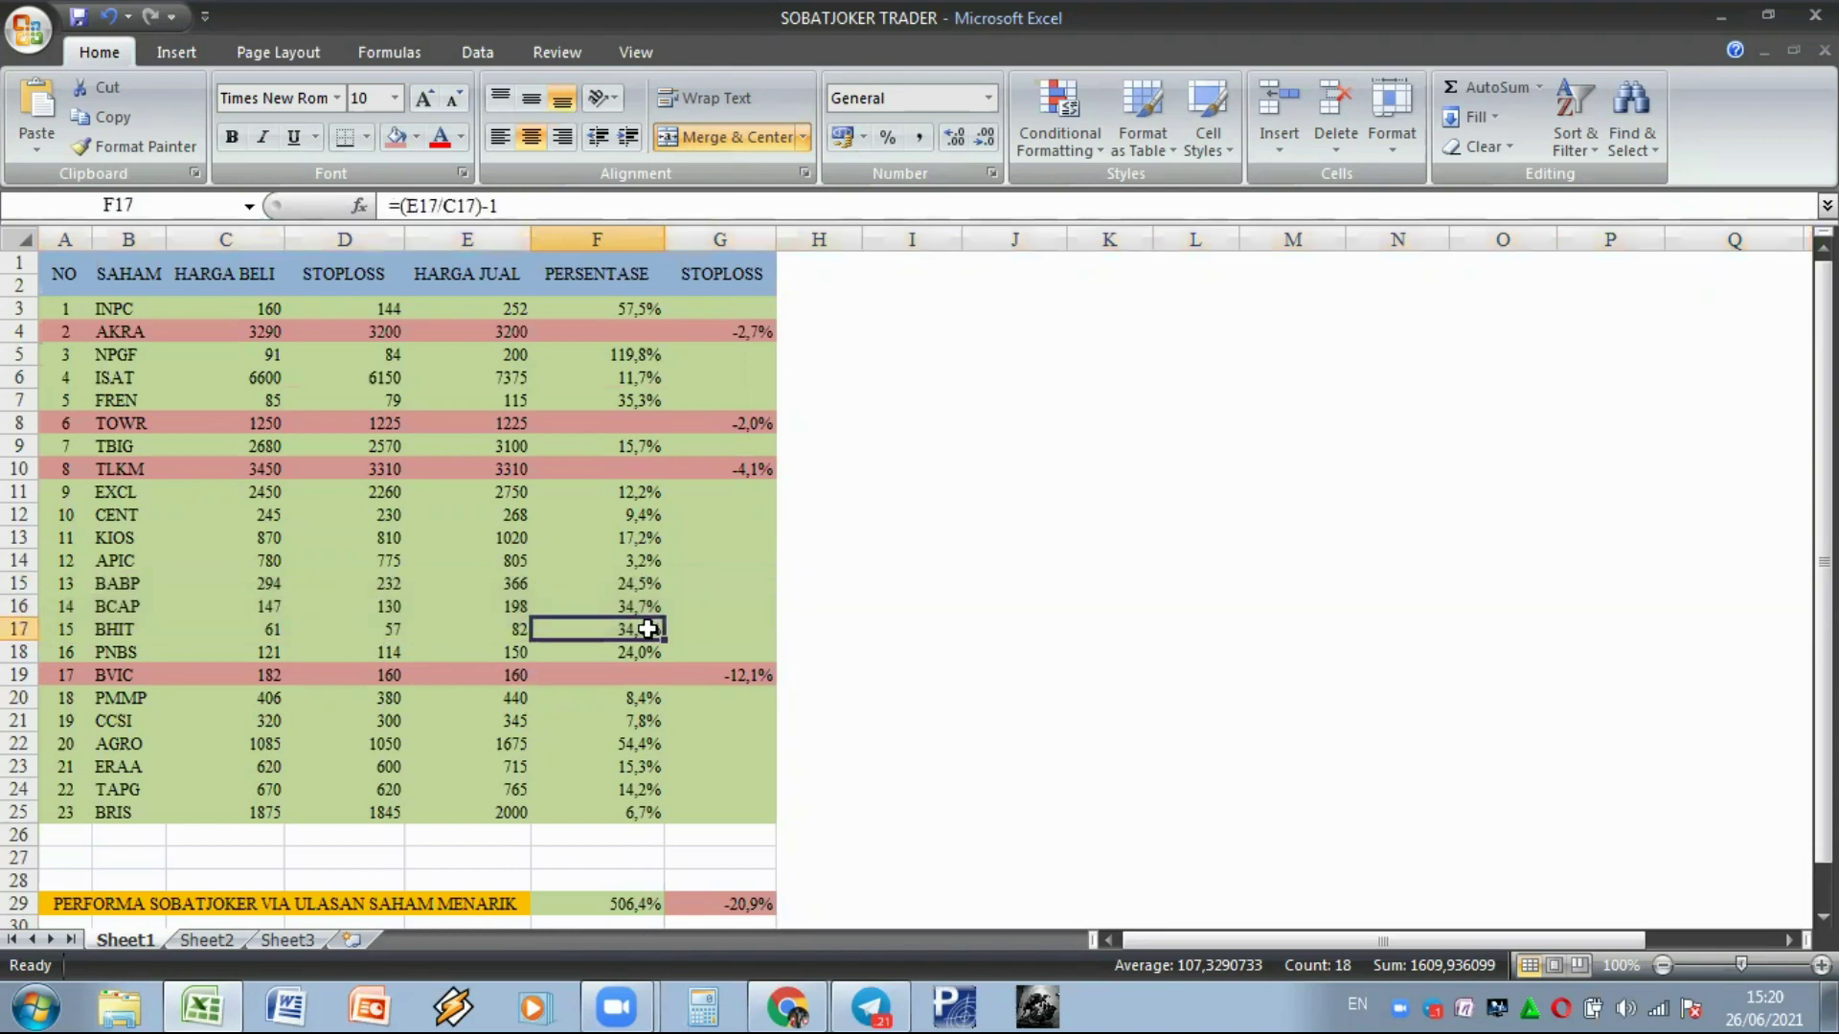
pyautogui.moveTo(650, 583); pyautogui.dragTo(646, 629)
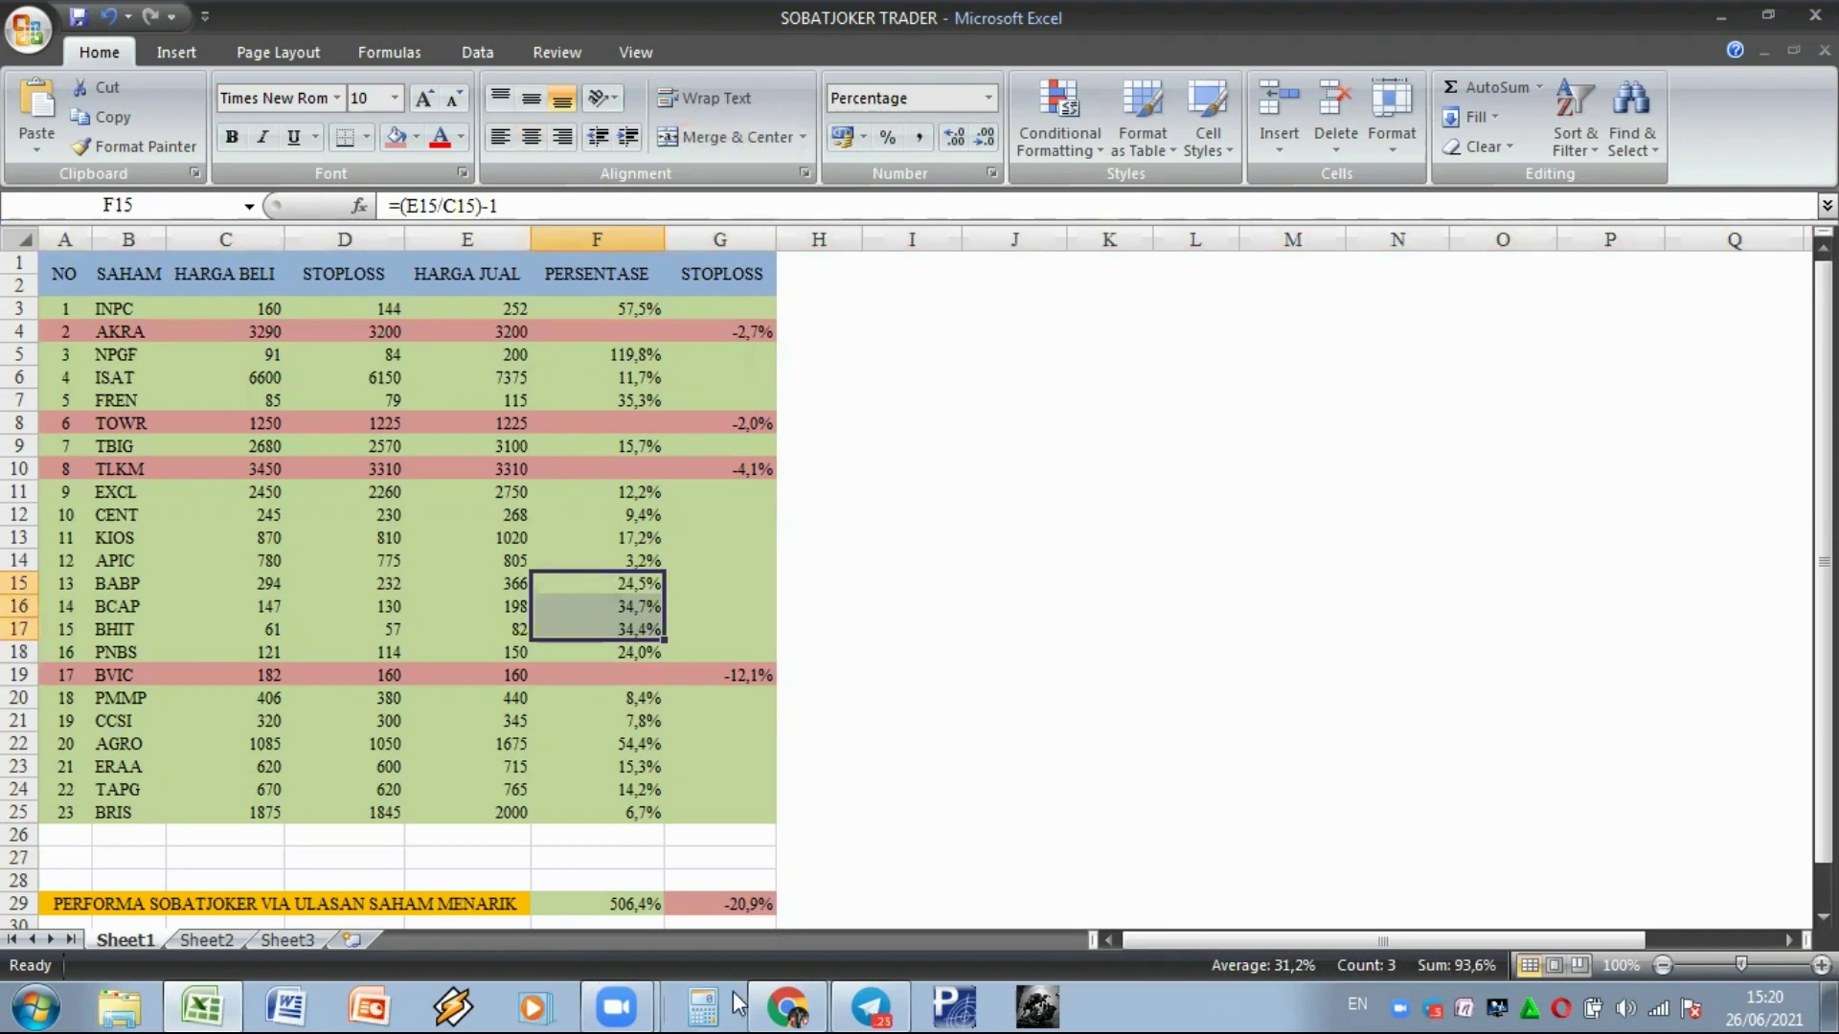
# Select the PNBS entry in the SAHAM column of the Excel performance table
pyautogui.click(787, 1005)
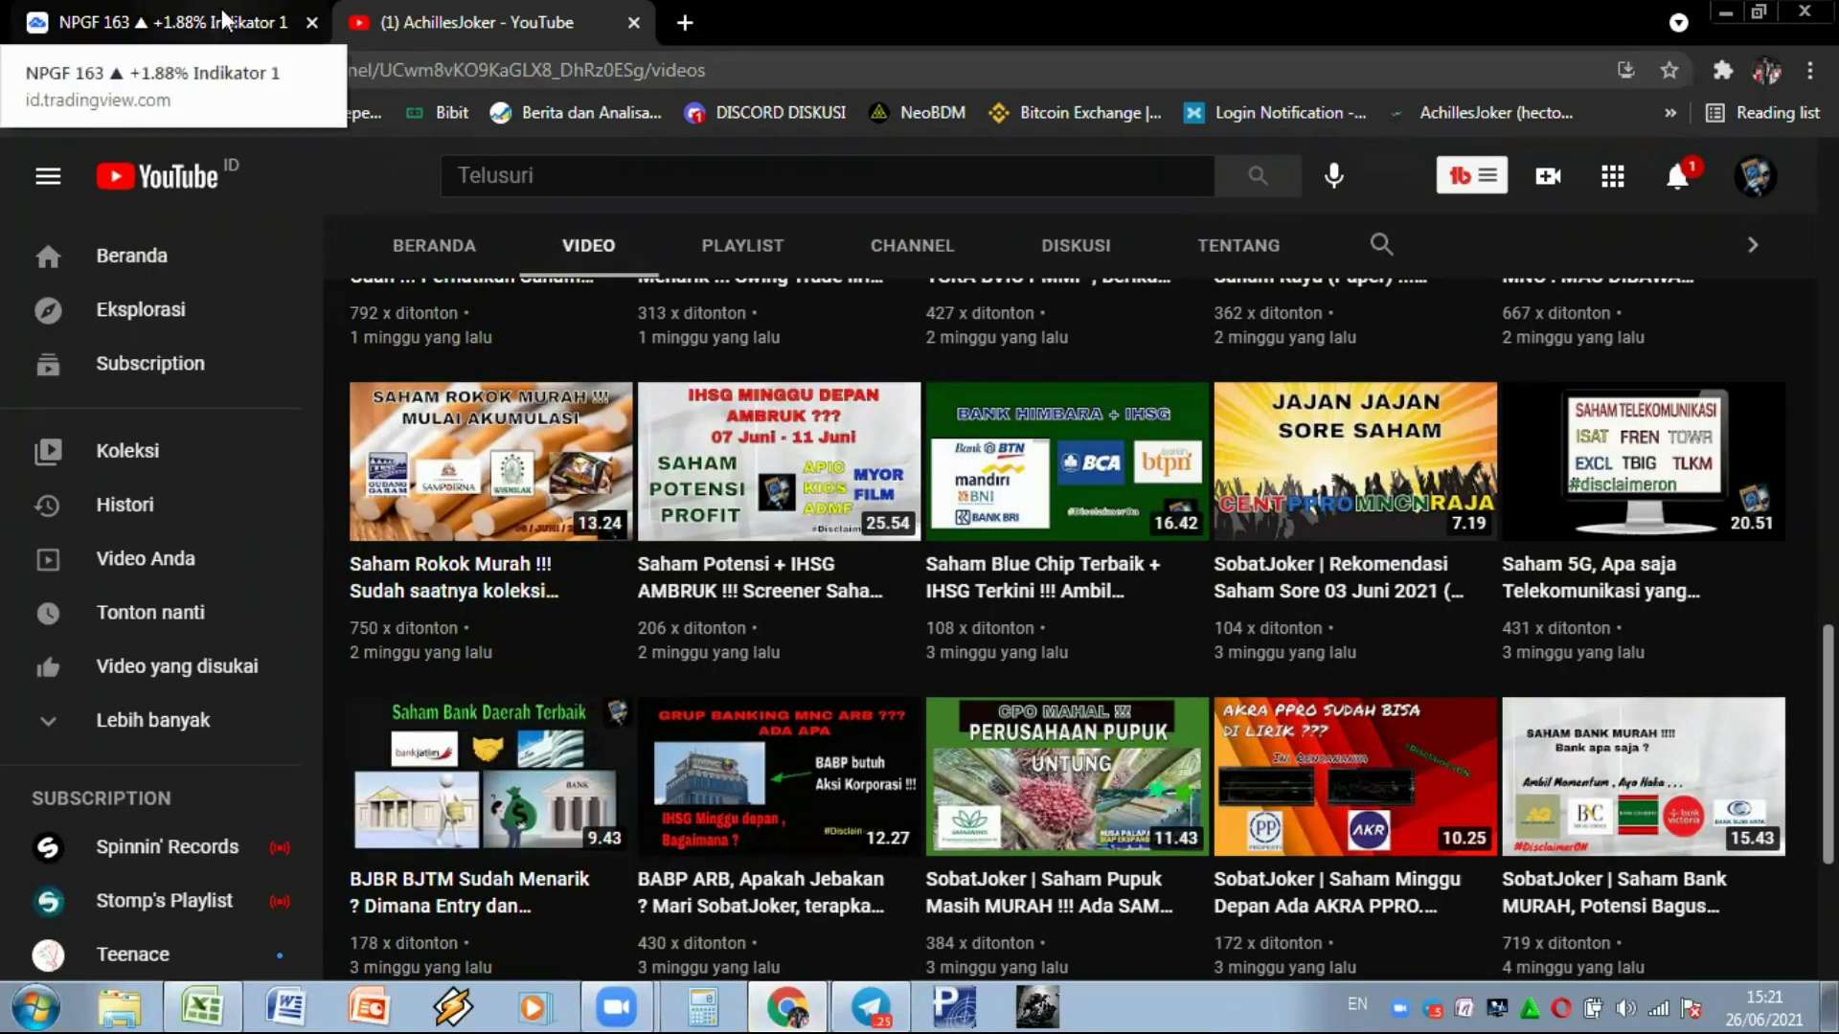
pyautogui.click(201, 1007)
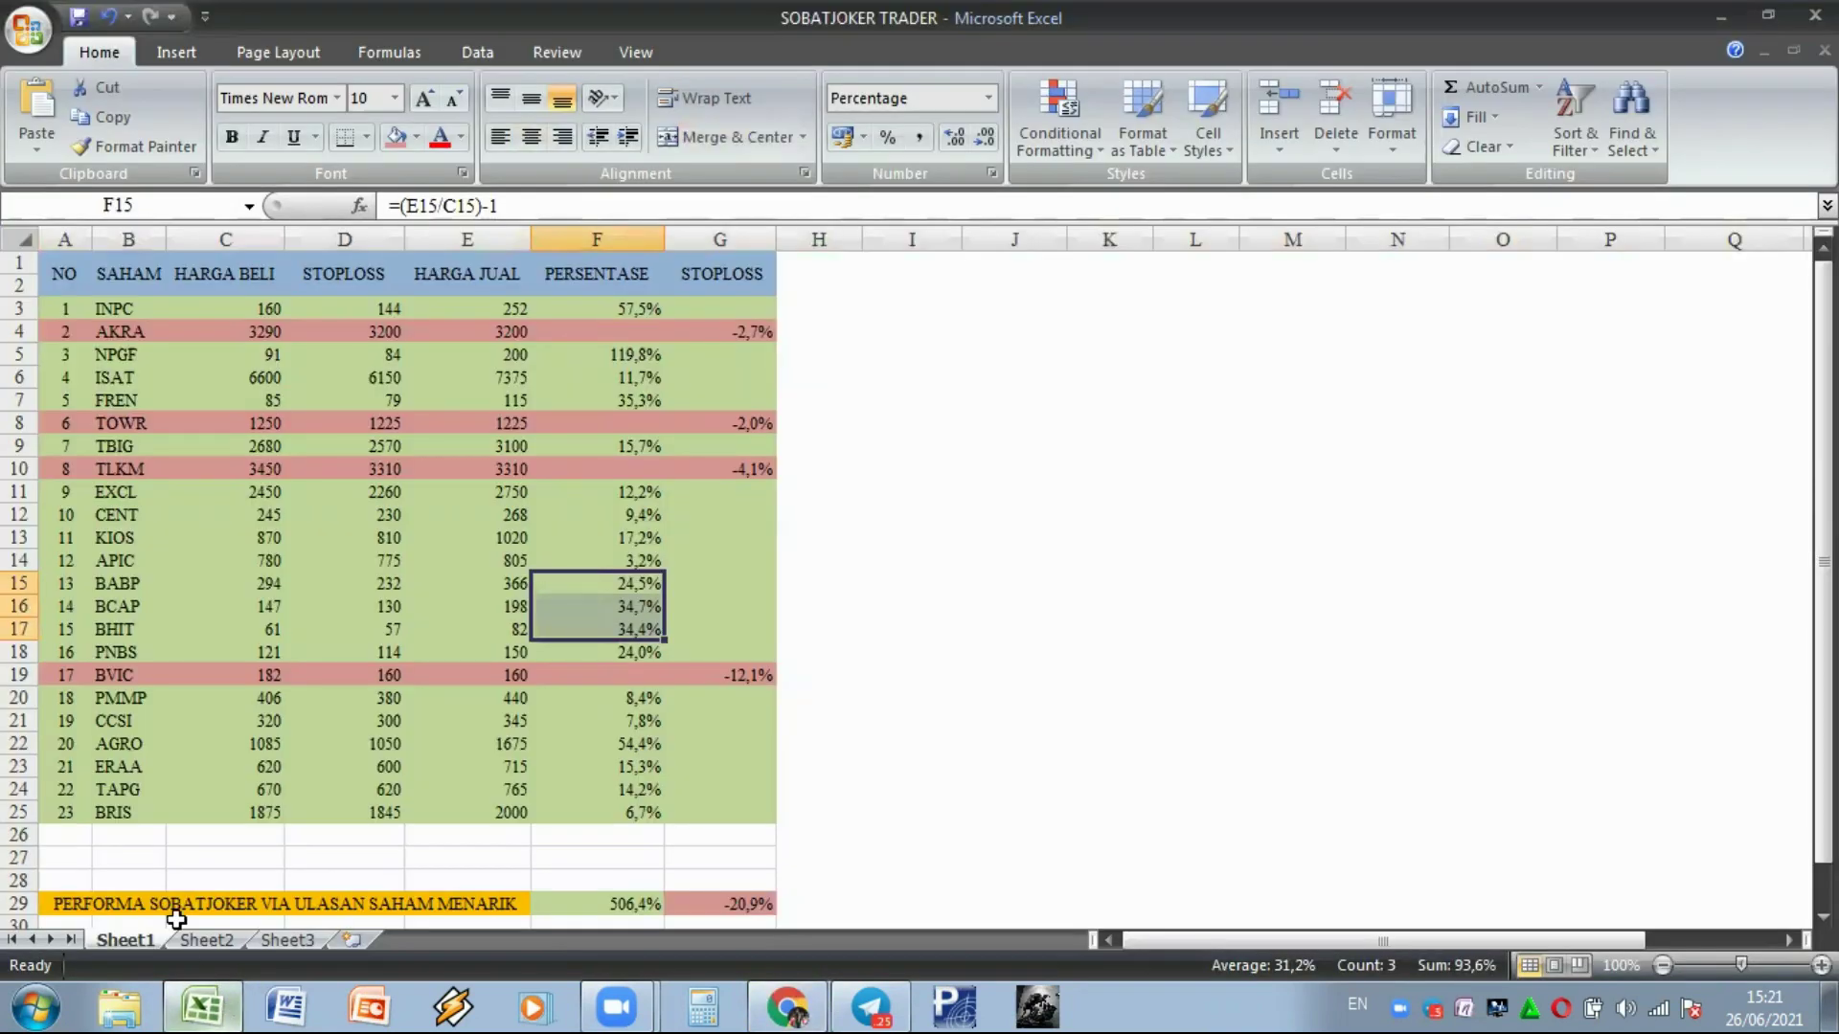
pyautogui.click(136, 658)
# Switch to TradingView in Chrome and load the PNBS (Bank Panin Dubai Syariah Tbk) chart
pyautogui.click(202, 1008)
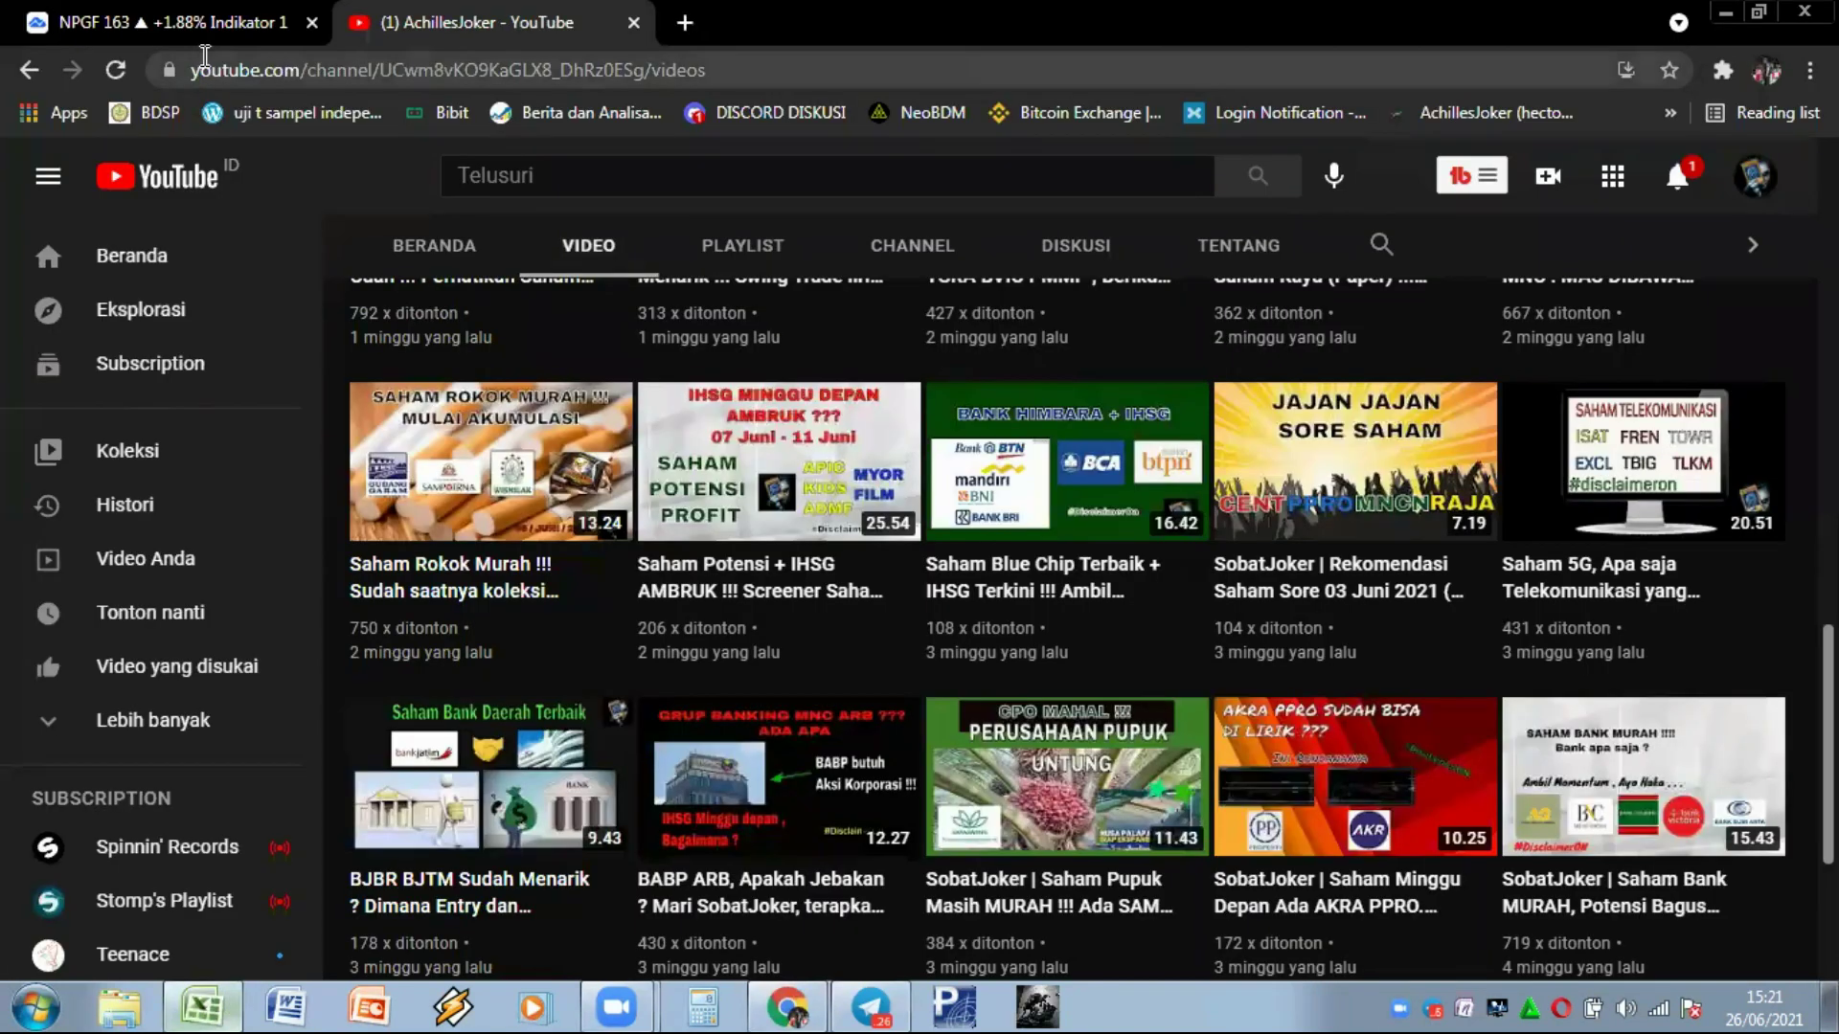
pyautogui.click(218, 34)
pyautogui.click(150, 170)
pyautogui.write('PNBS')
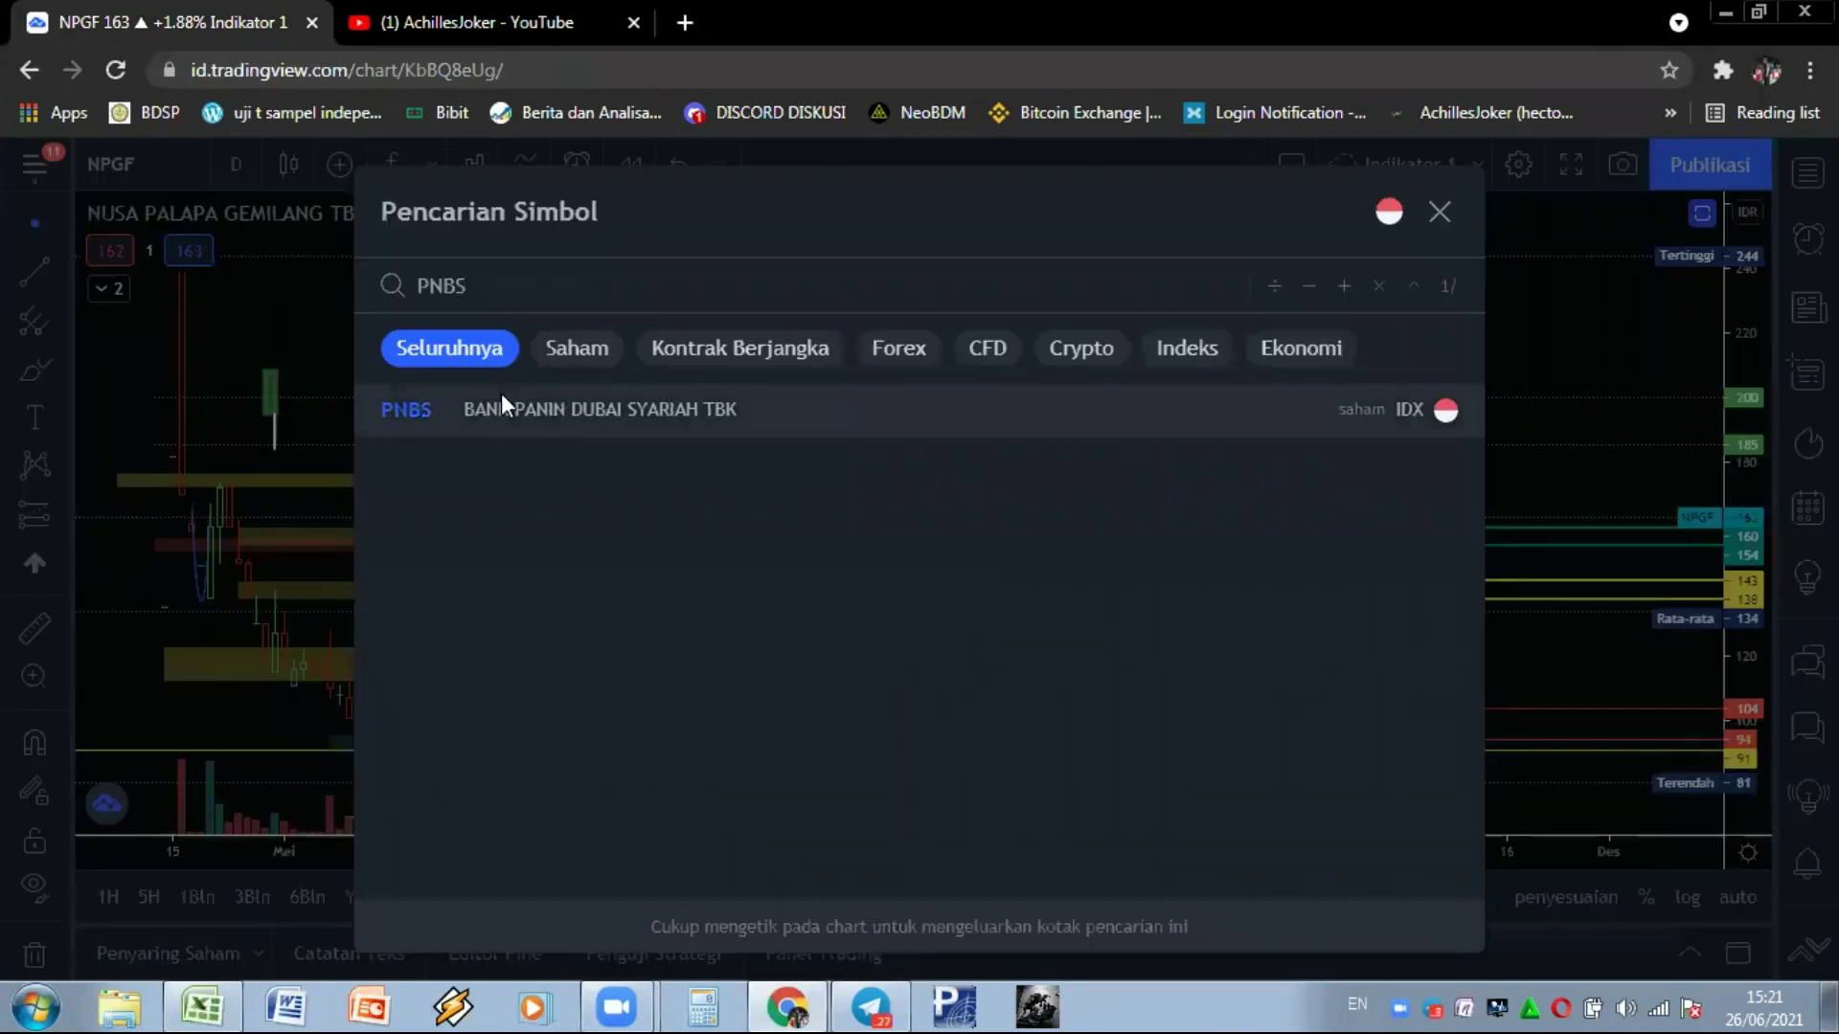
pyautogui.click(498, 407)
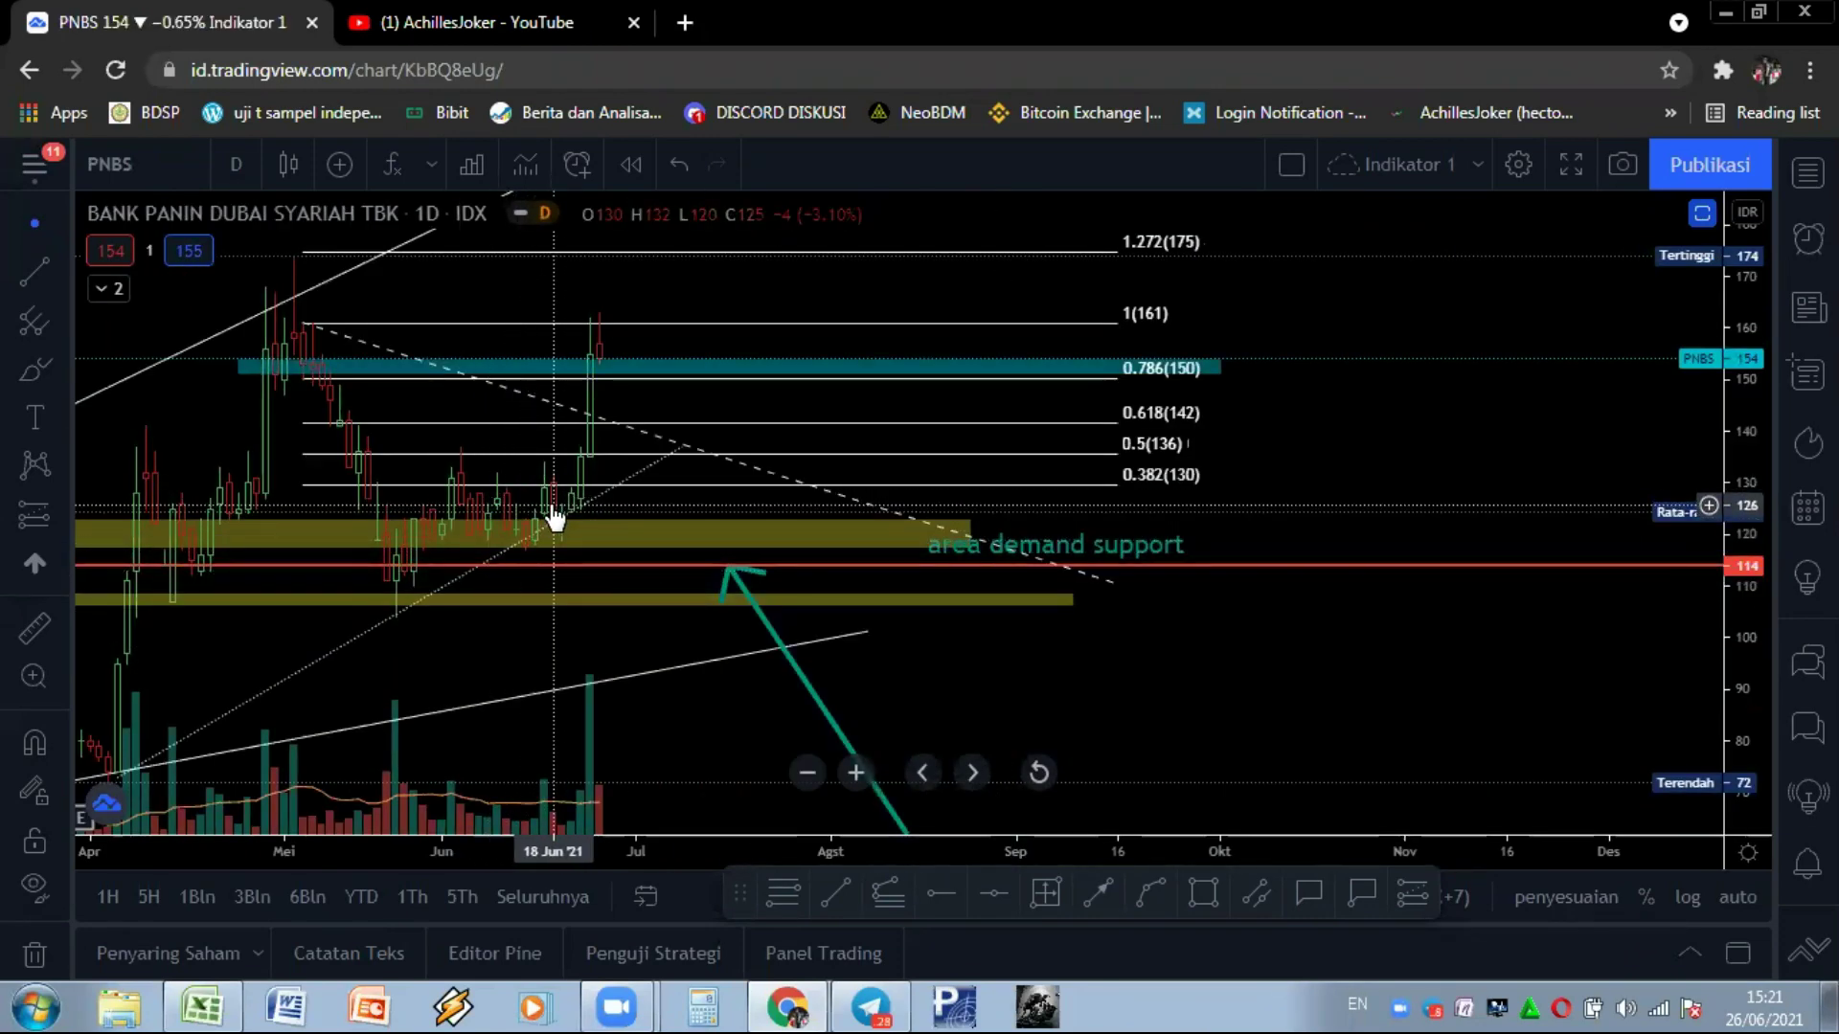
# Look through the YouTube channel's videos for those covering PNBS, up to the SAHAM BANK MURAH continuation
pyautogui.click(498, 22)
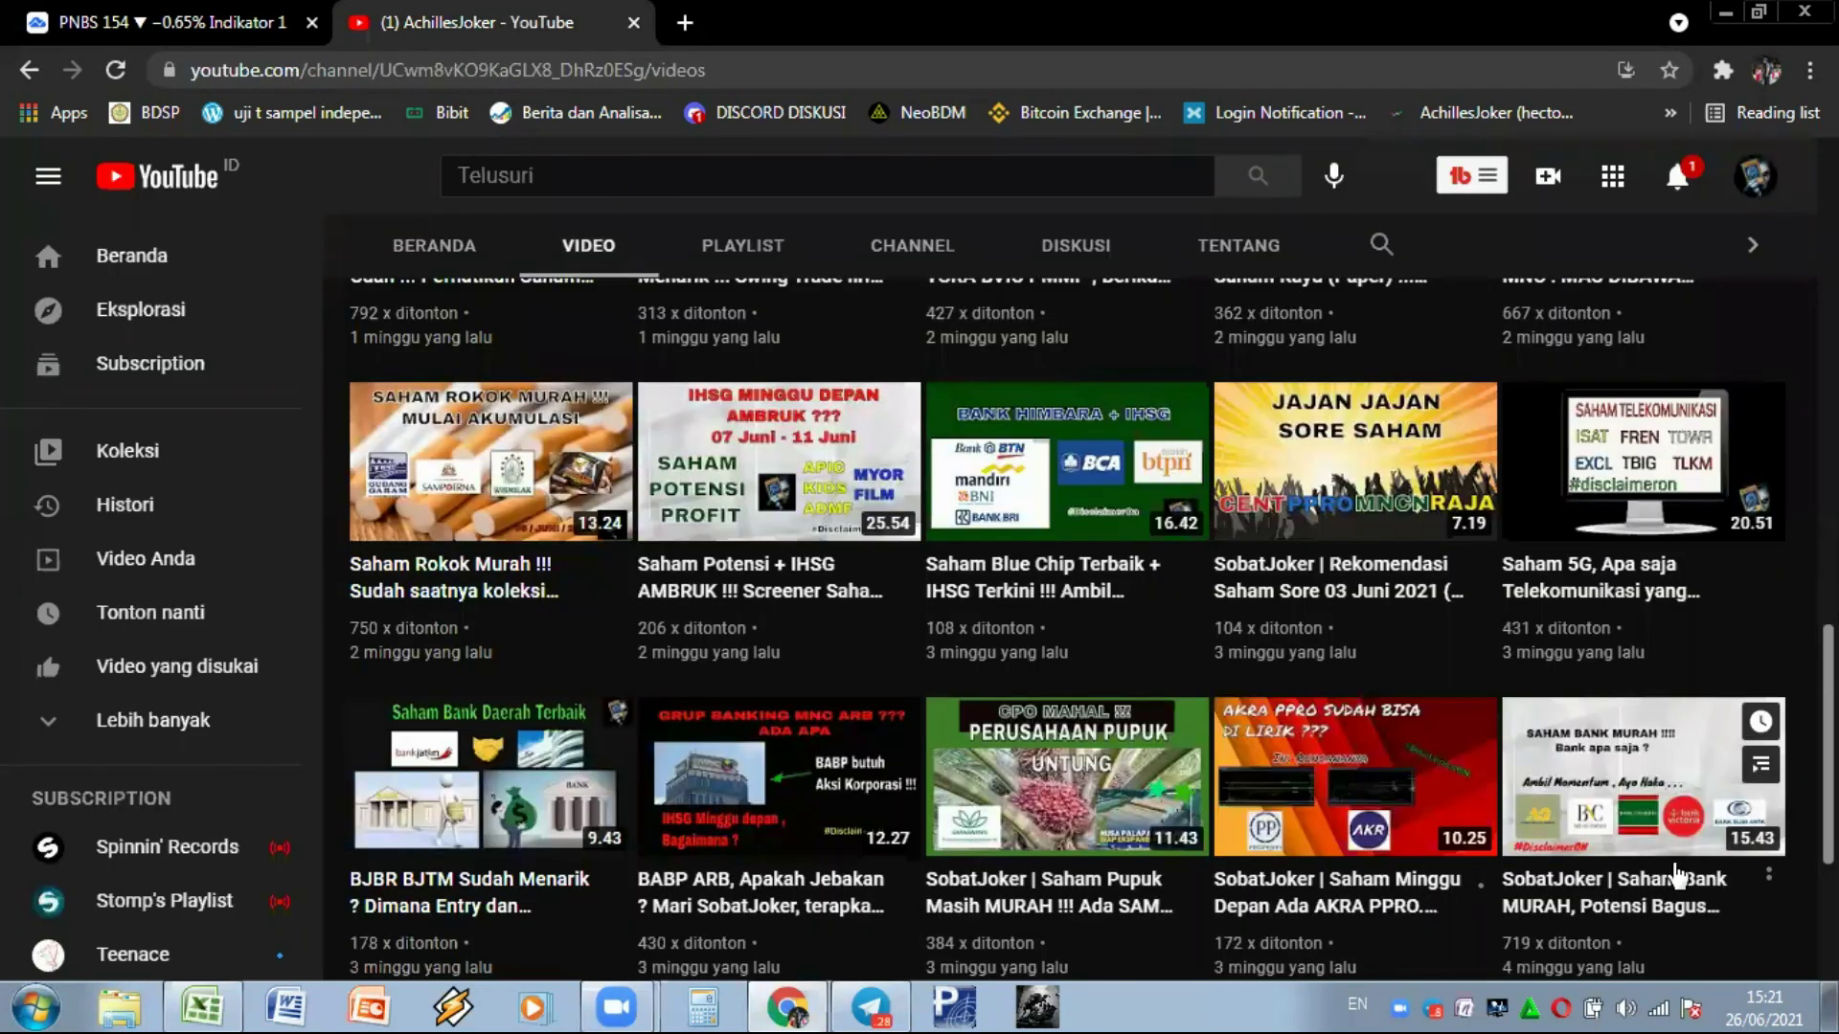
pyautogui.scroll(-3, 1679, 873)
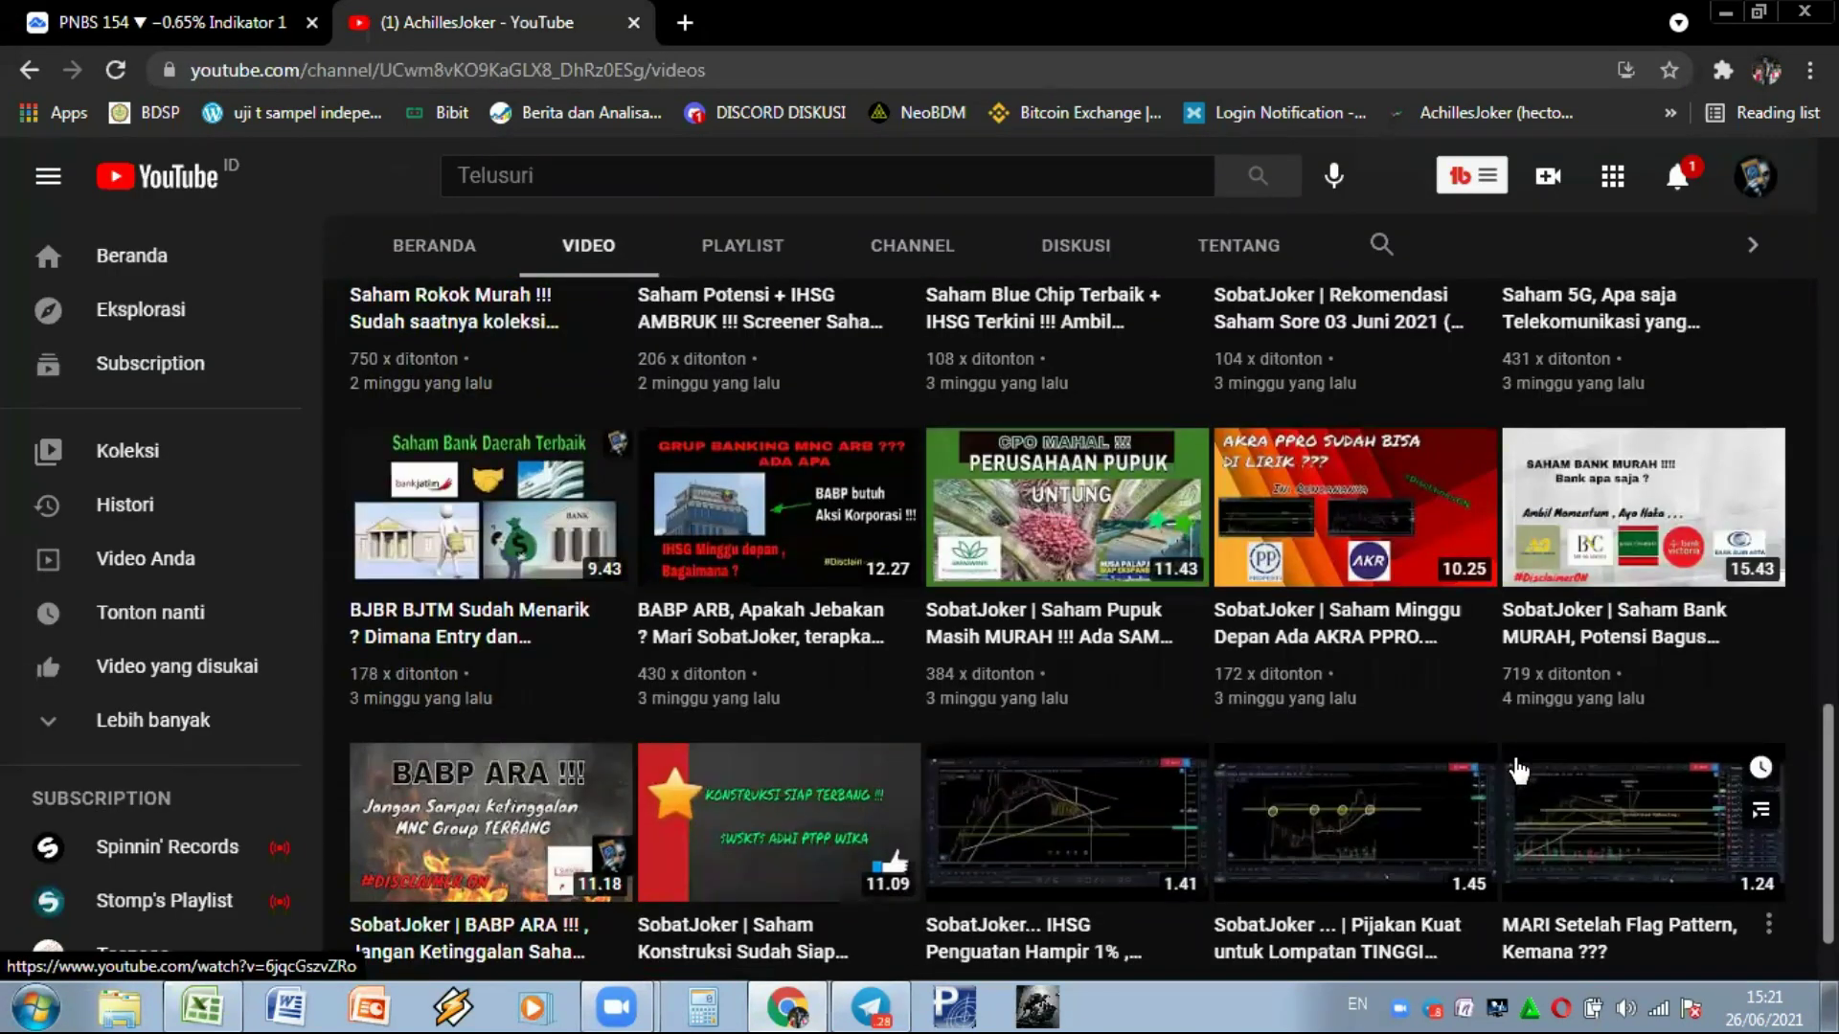
pyautogui.scroll(5, 1518, 769)
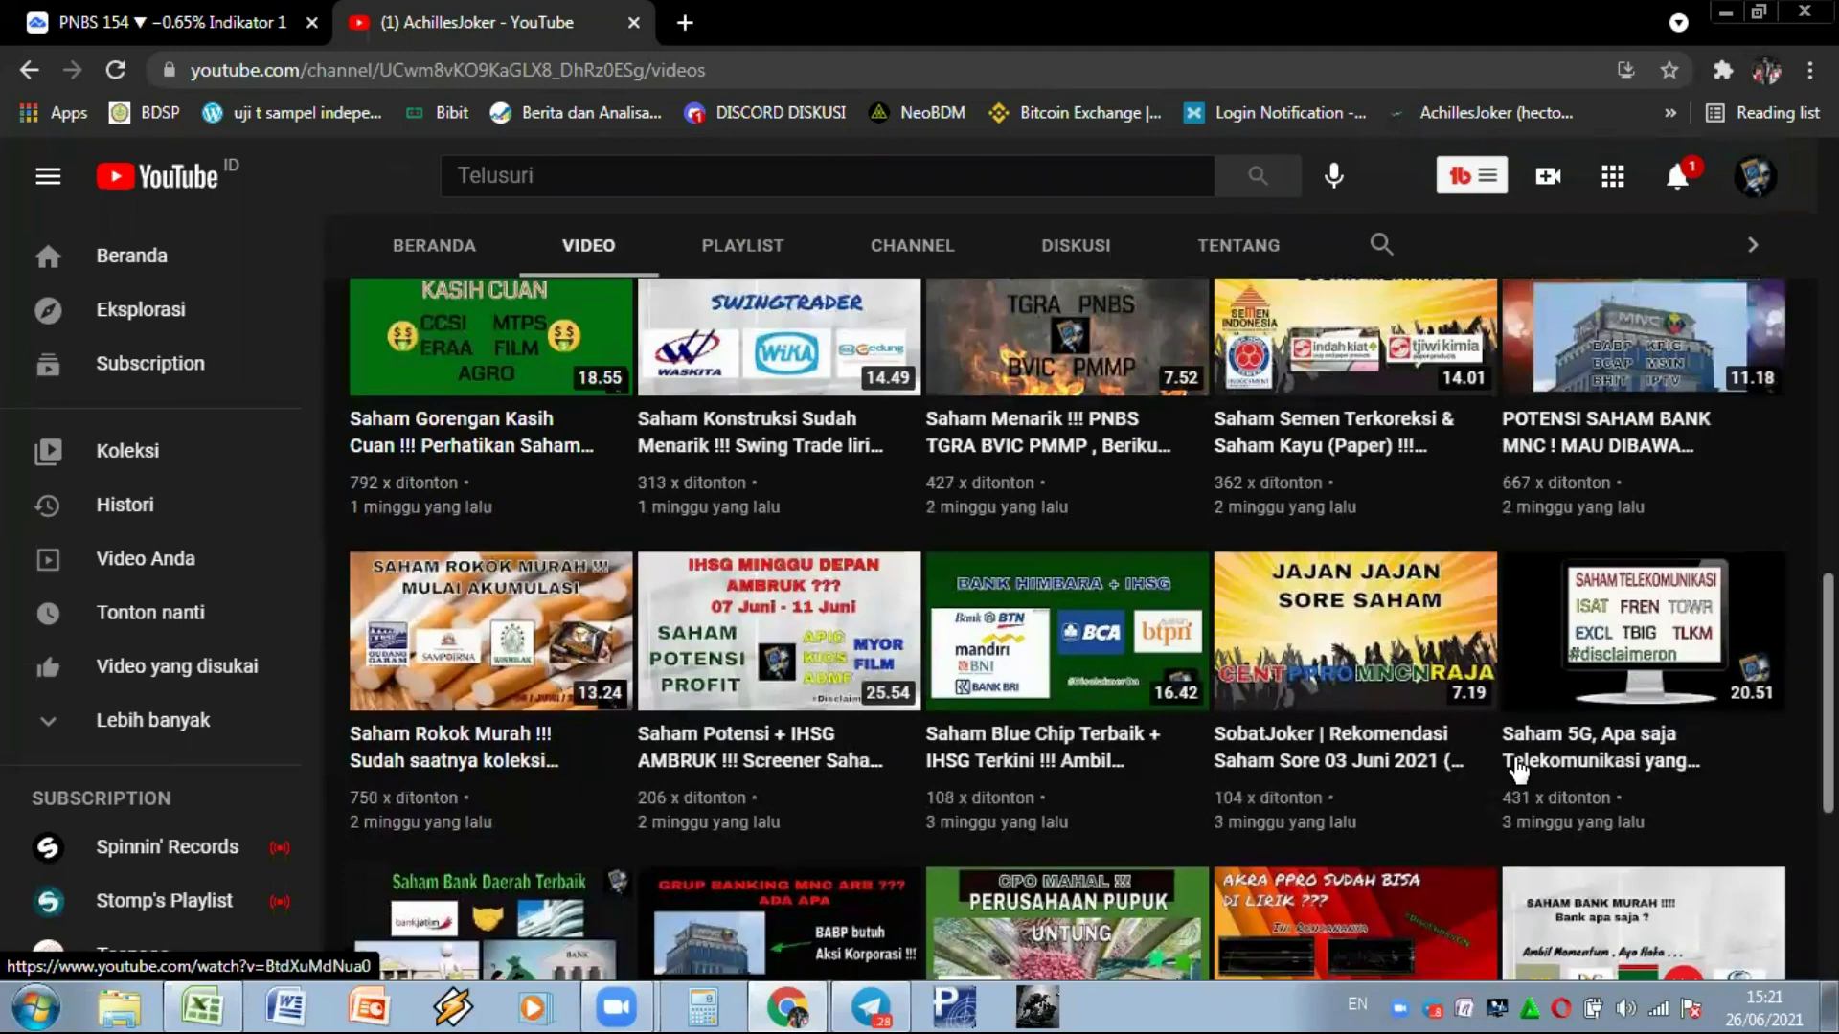
pyautogui.scroll(4, 1518, 769)
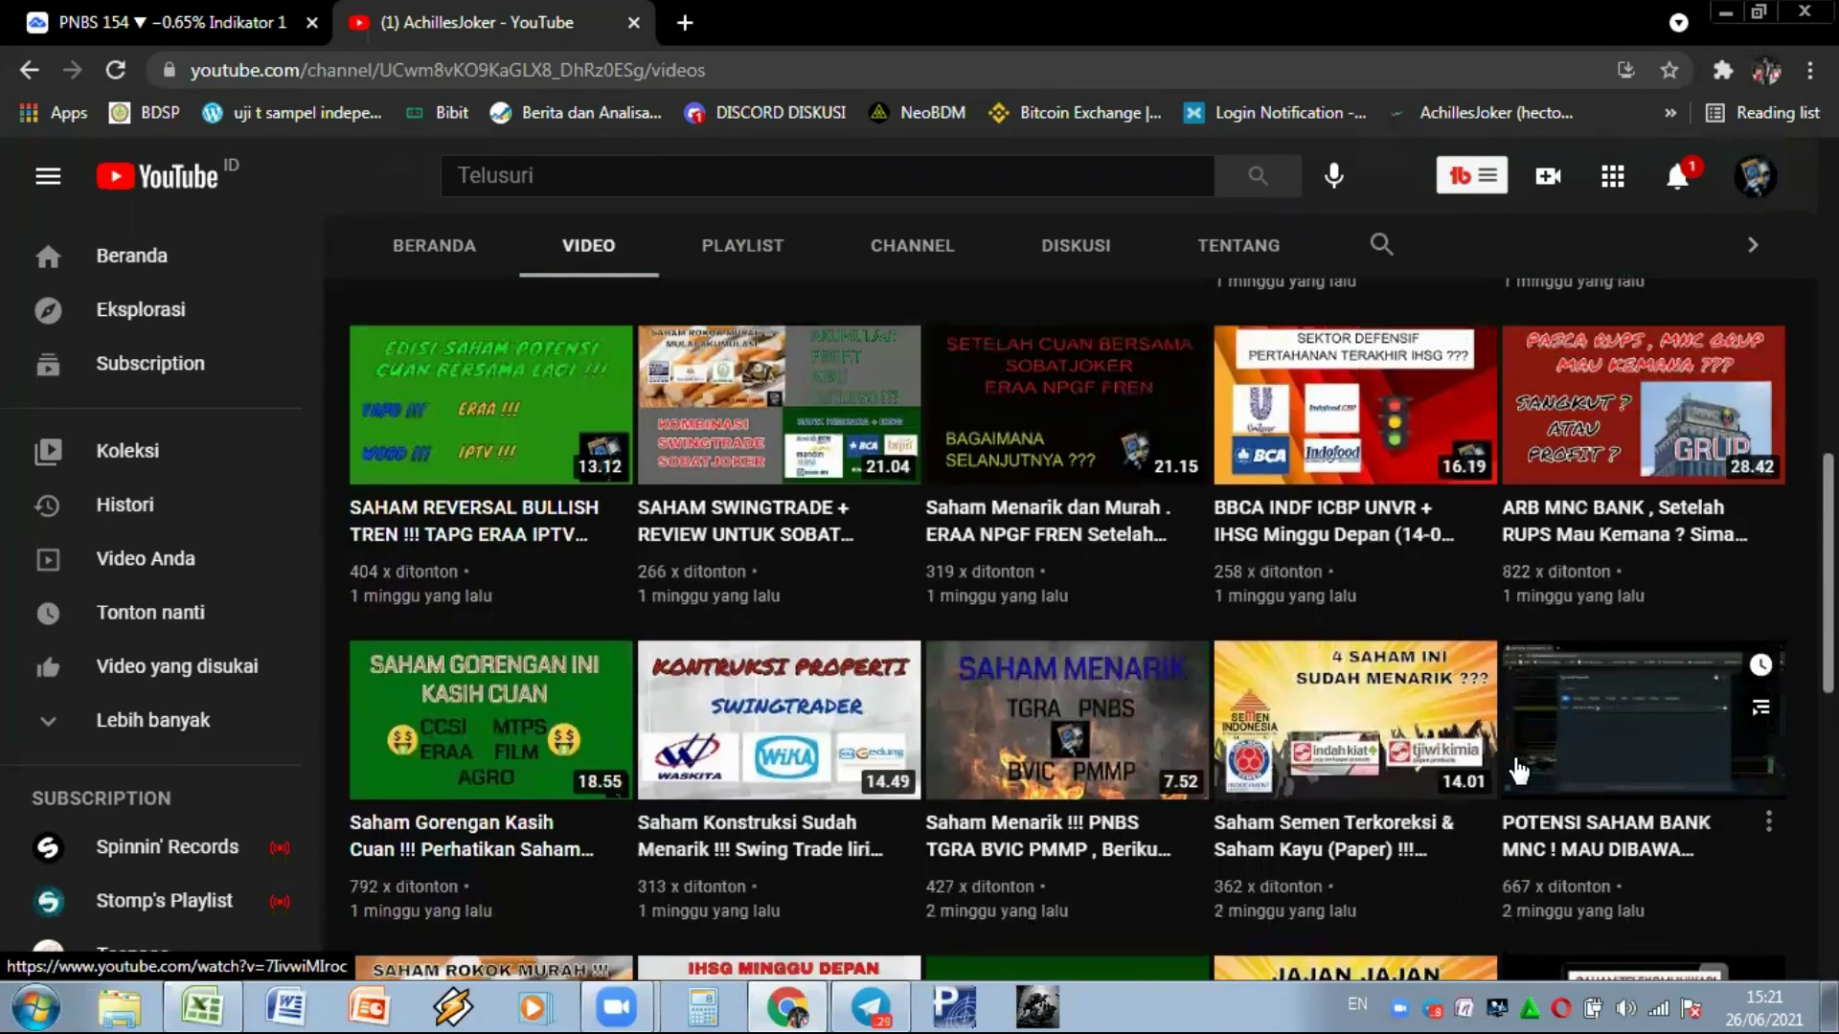
pyautogui.scroll(3, 1518, 769)
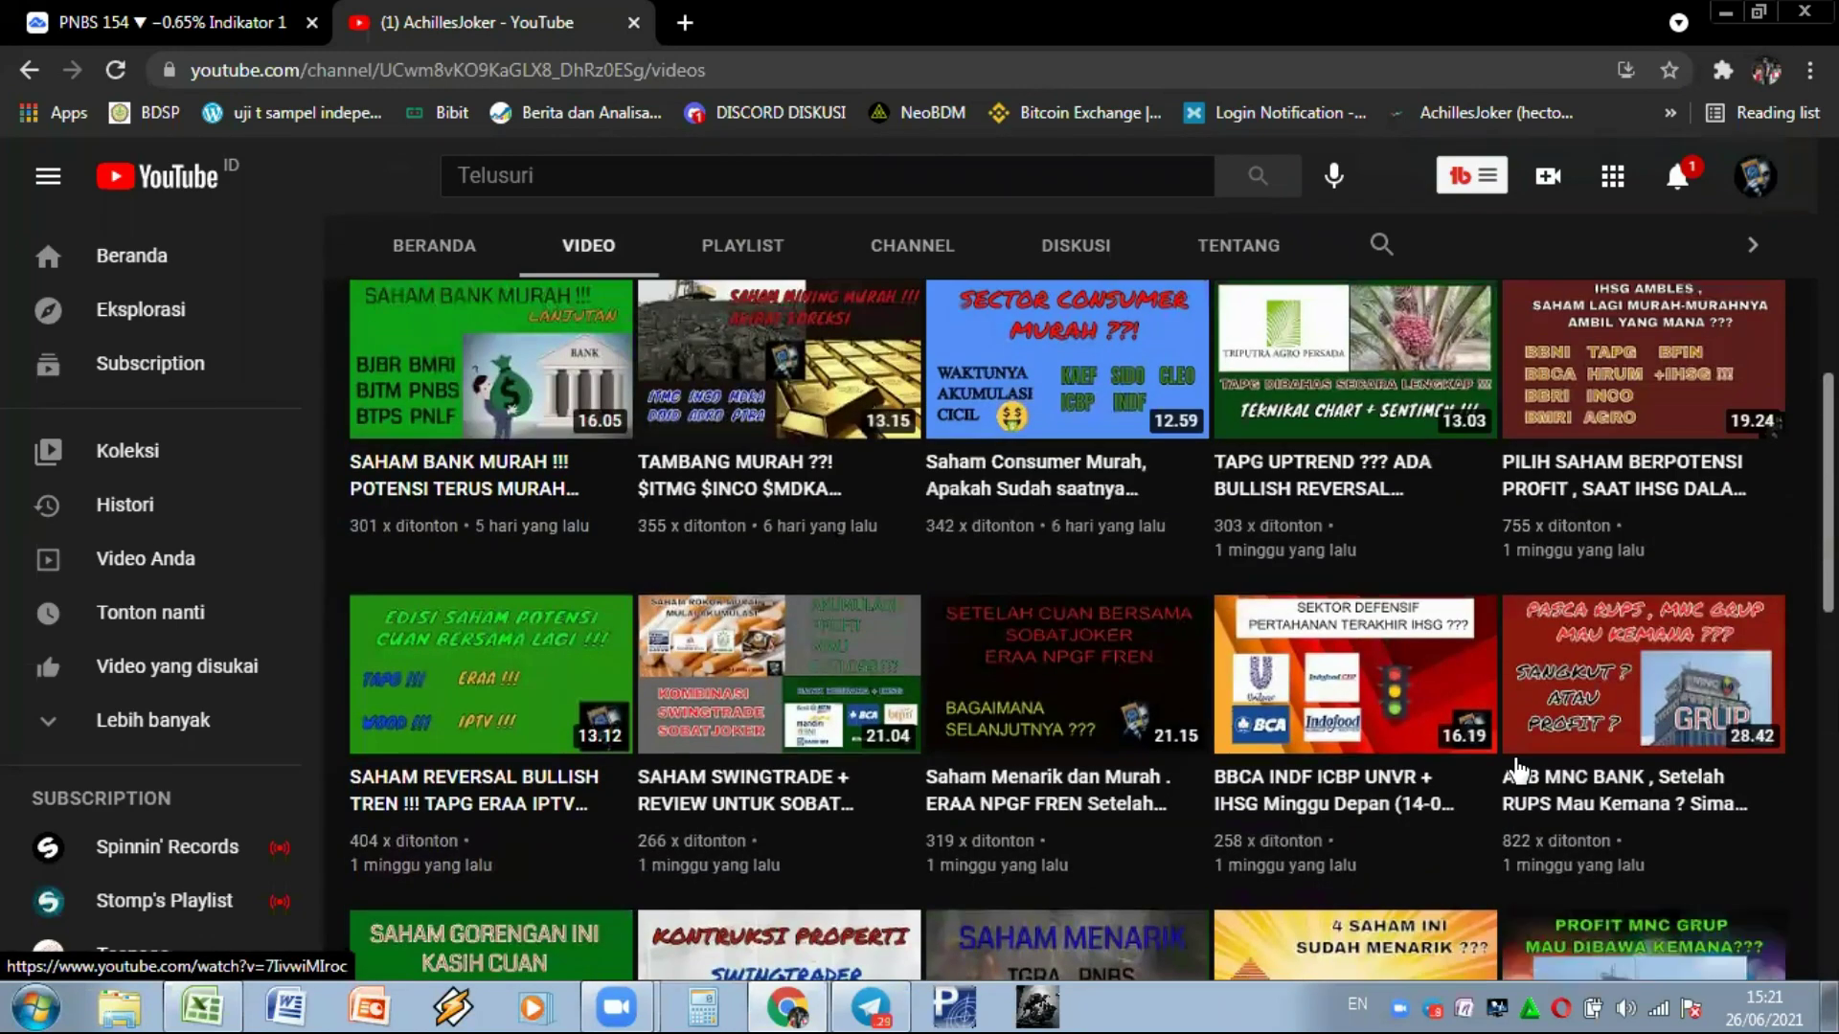
pyautogui.moveTo(1516, 769)
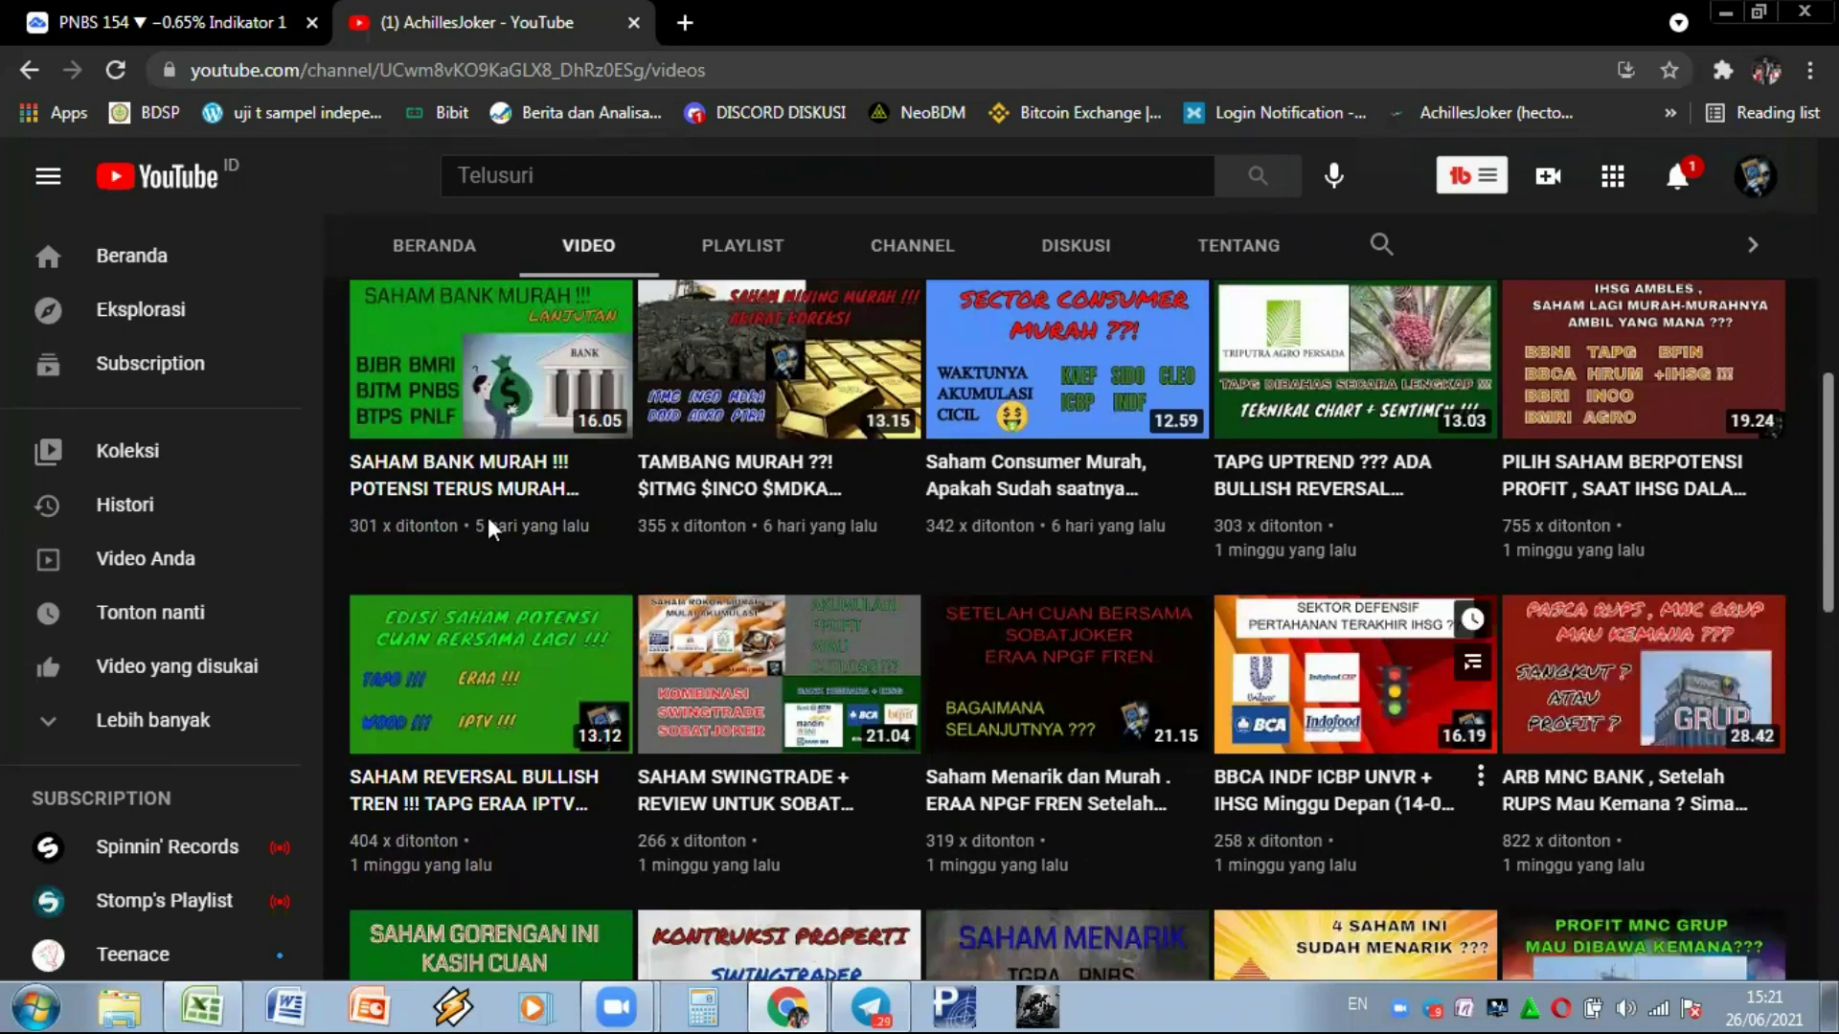
pyautogui.moveTo(451, 419)
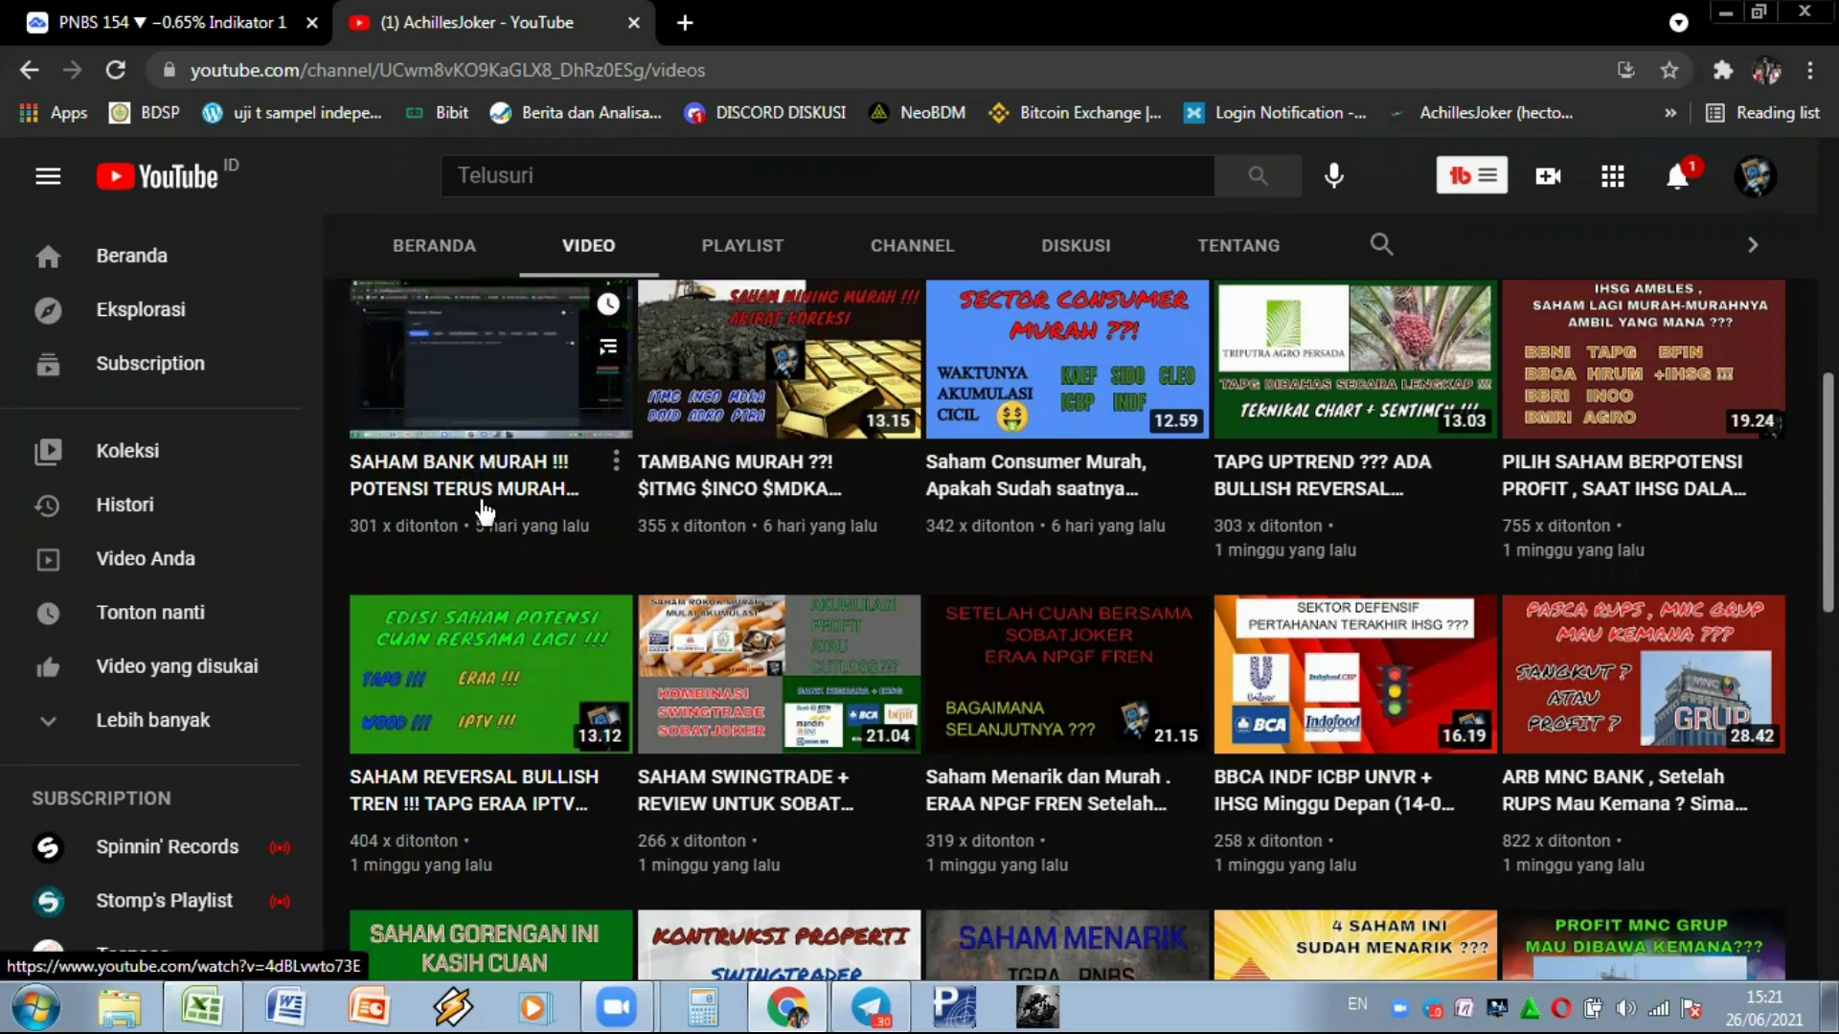
# Return to the PNBS chart in TradingView and select the teal zone at the 0.786 (150) level
pyautogui.moveTo(497, 676)
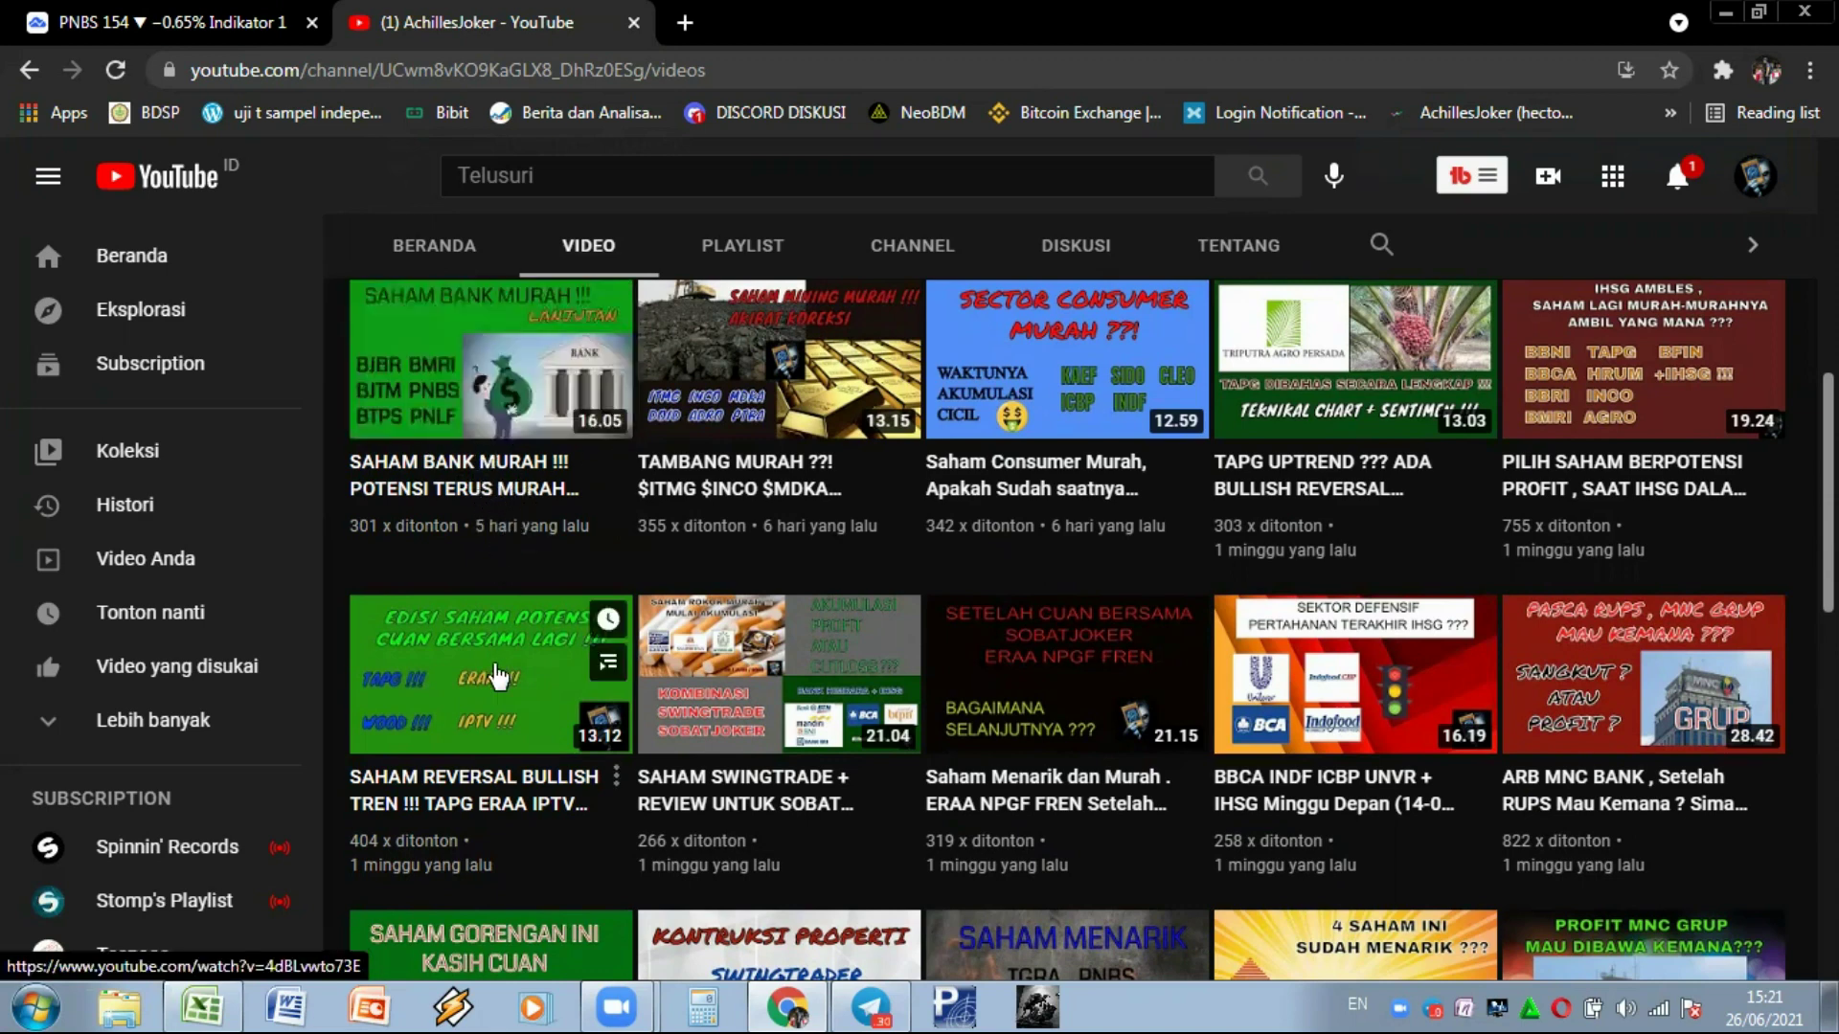
pyautogui.click(804, 1005)
pyautogui.click(795, 1006)
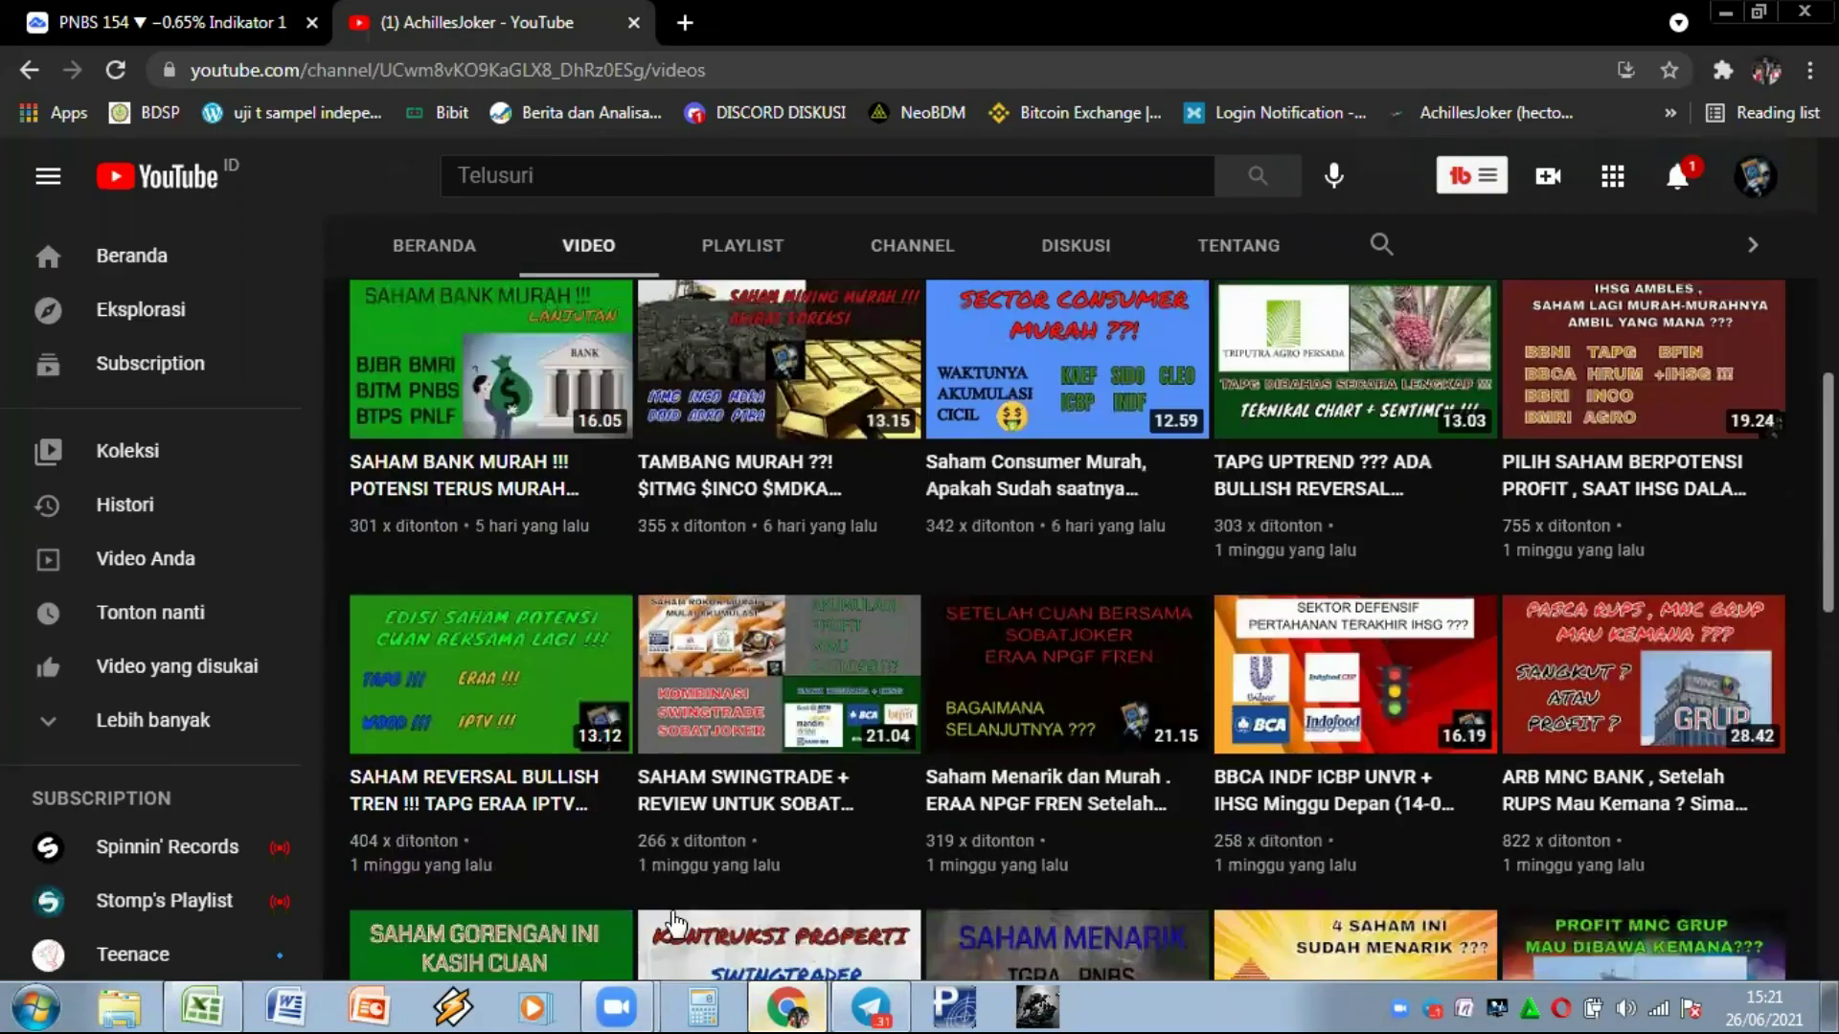
pyautogui.click(197, 20)
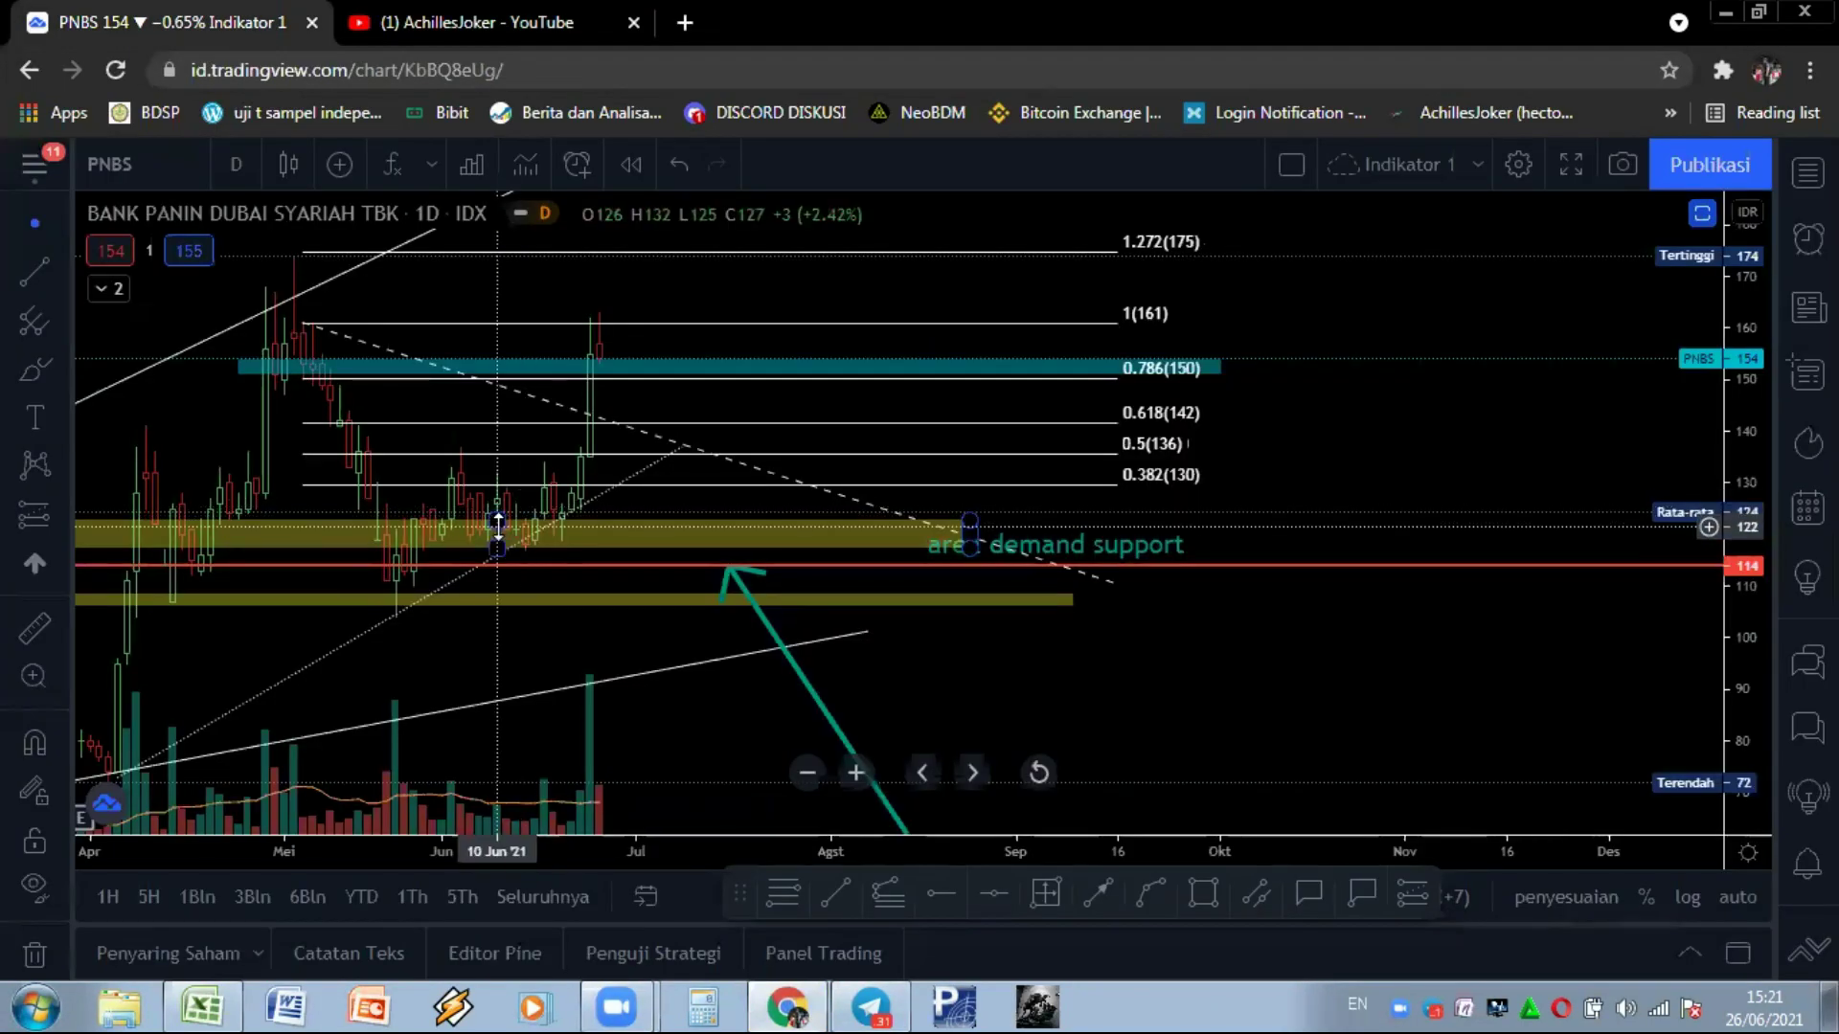
pyautogui.click(399, 370)
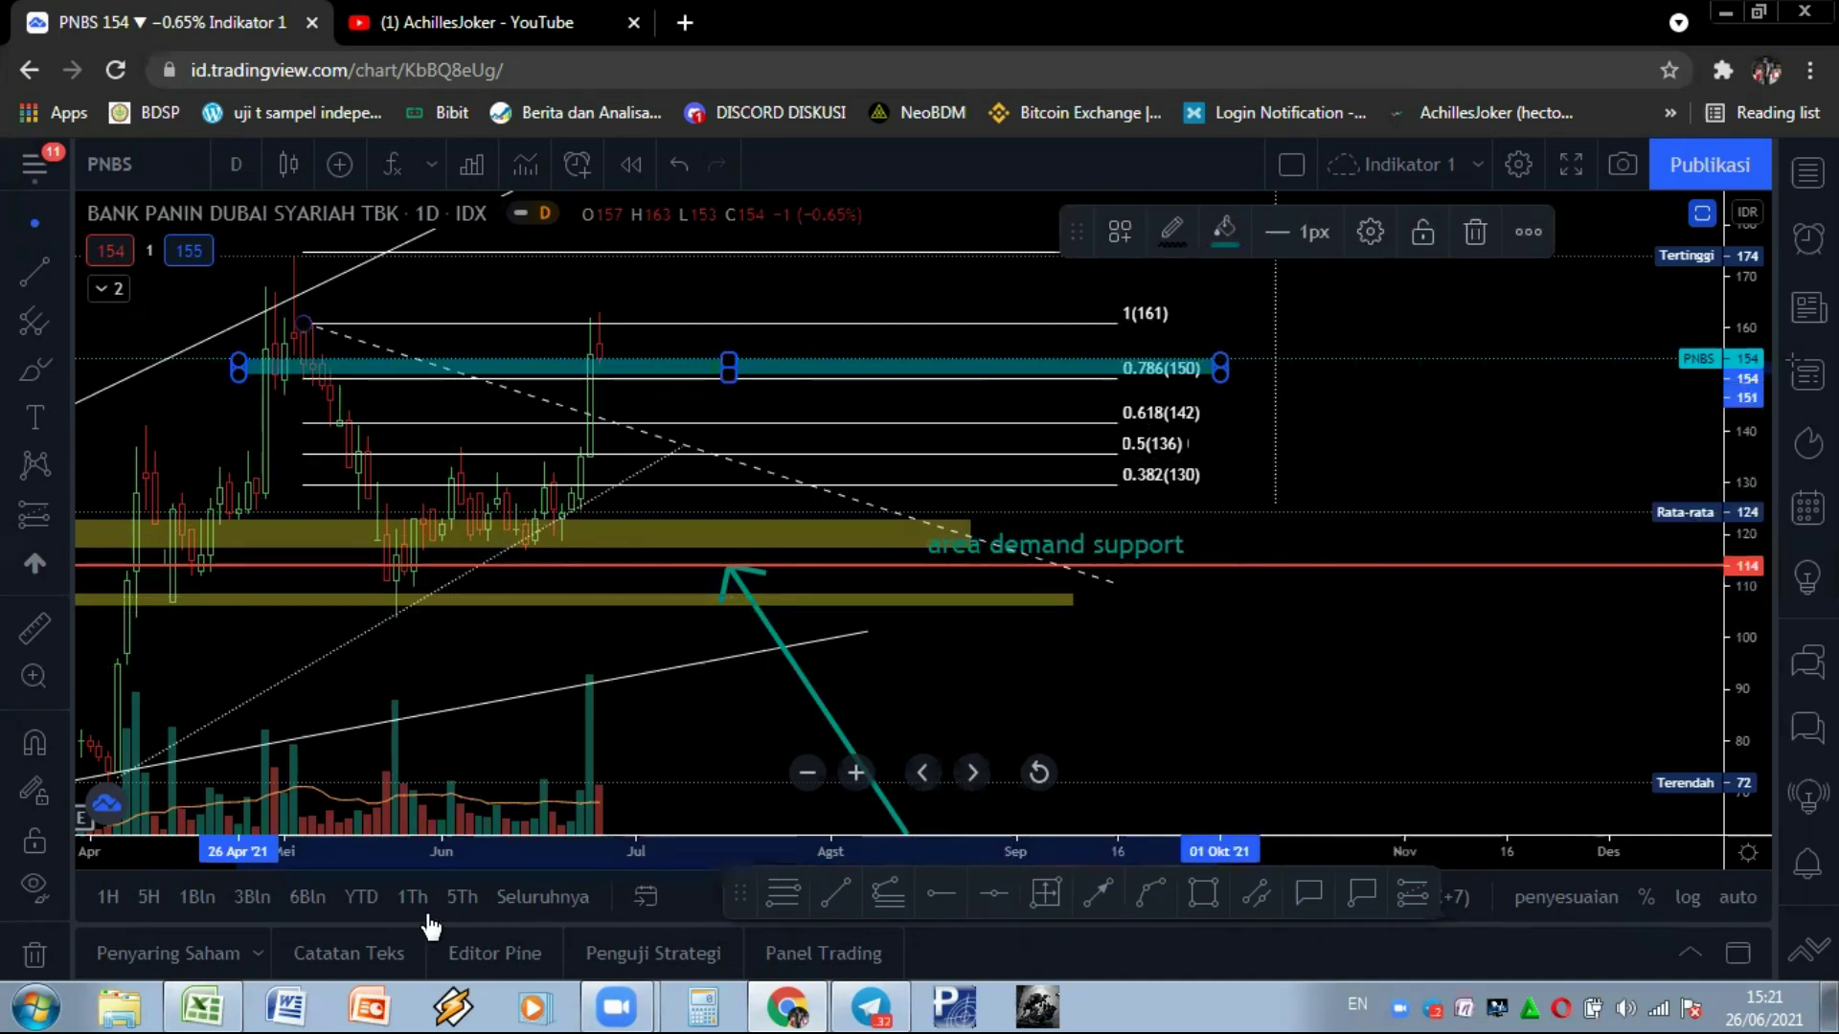
# Select the BVIC entry in the Excel performance table and load the BVIC (Bank Victoria International Tbk) chart in TradingView
pyautogui.click(196, 1003)
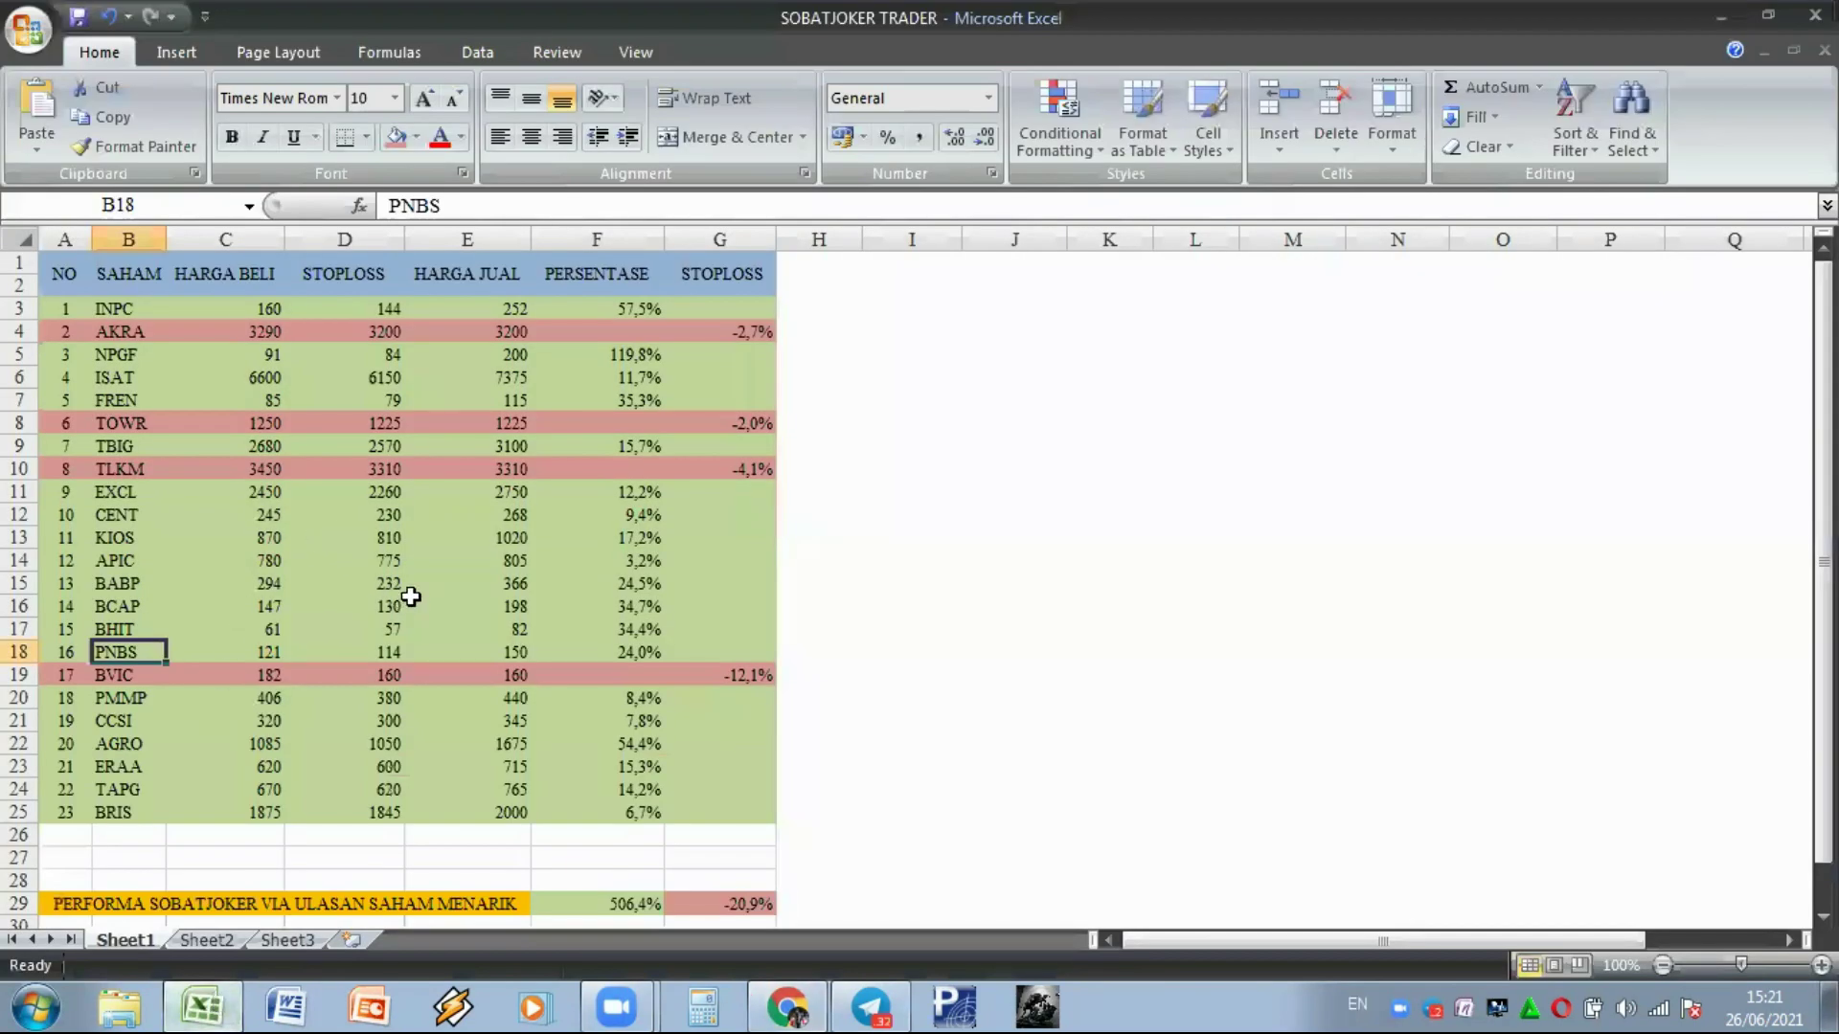
pyautogui.click(96, 677)
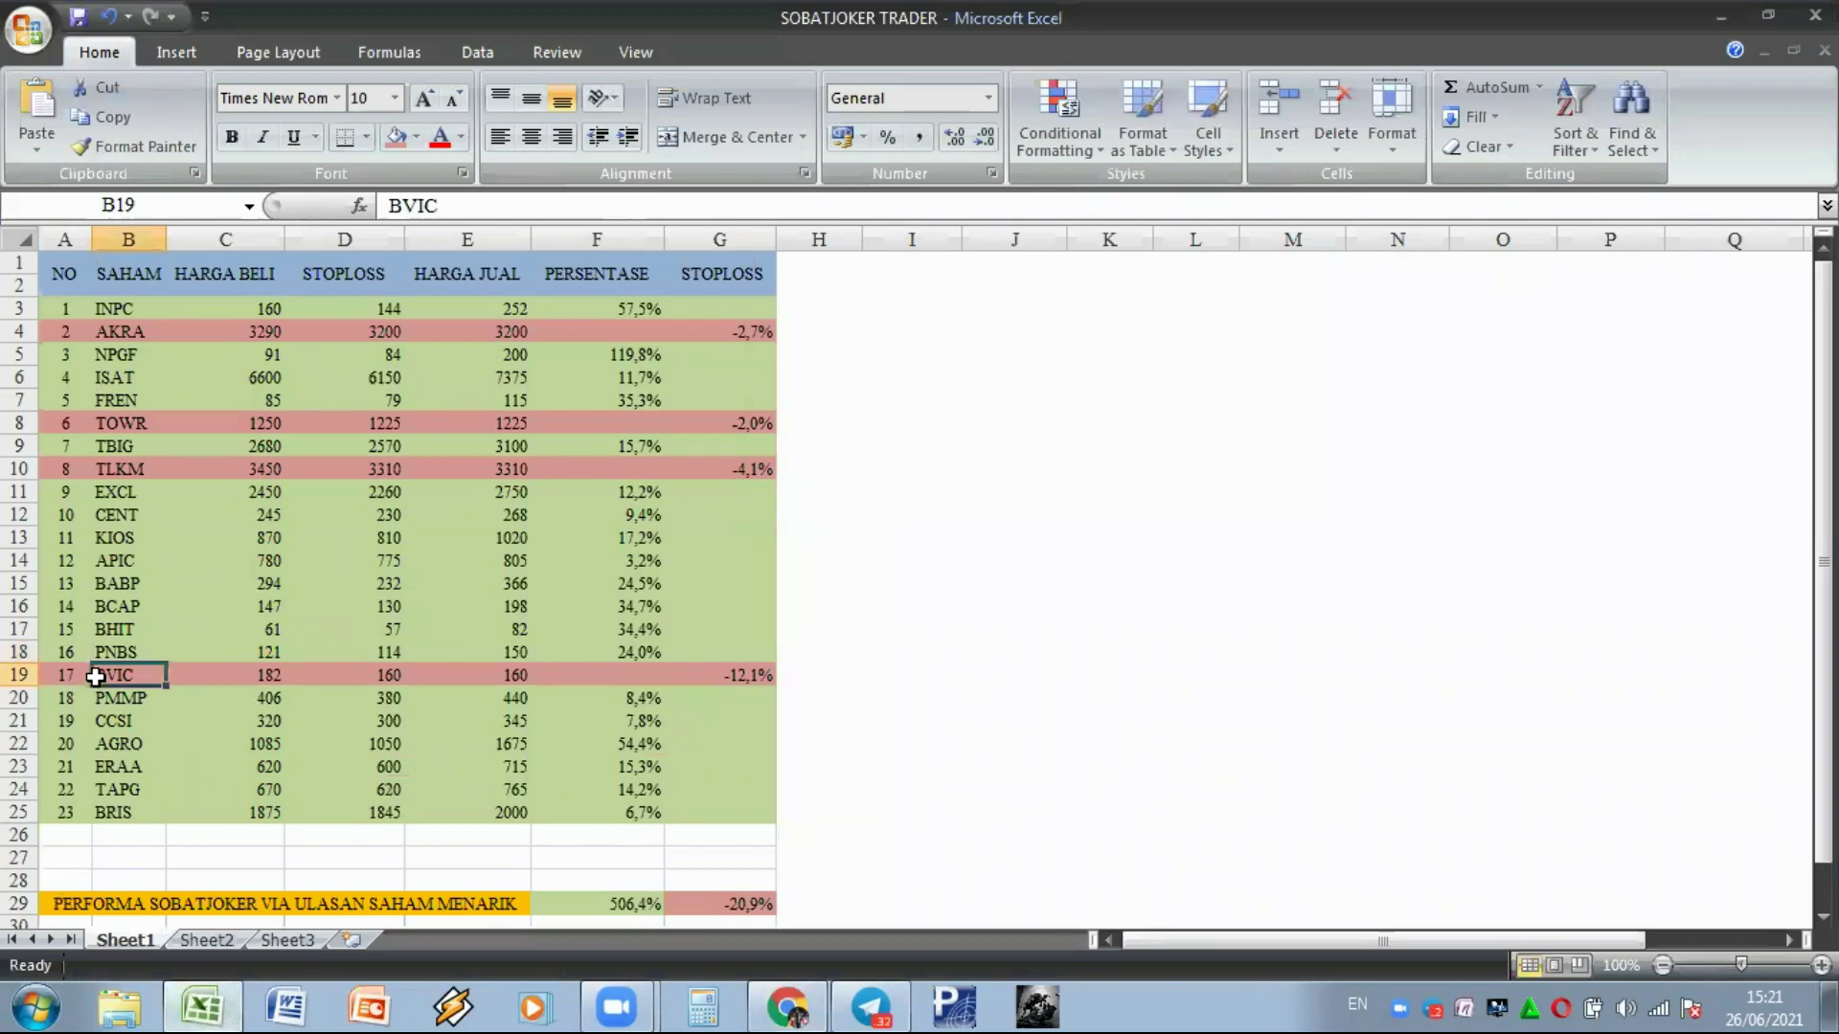
pyautogui.click(201, 1005)
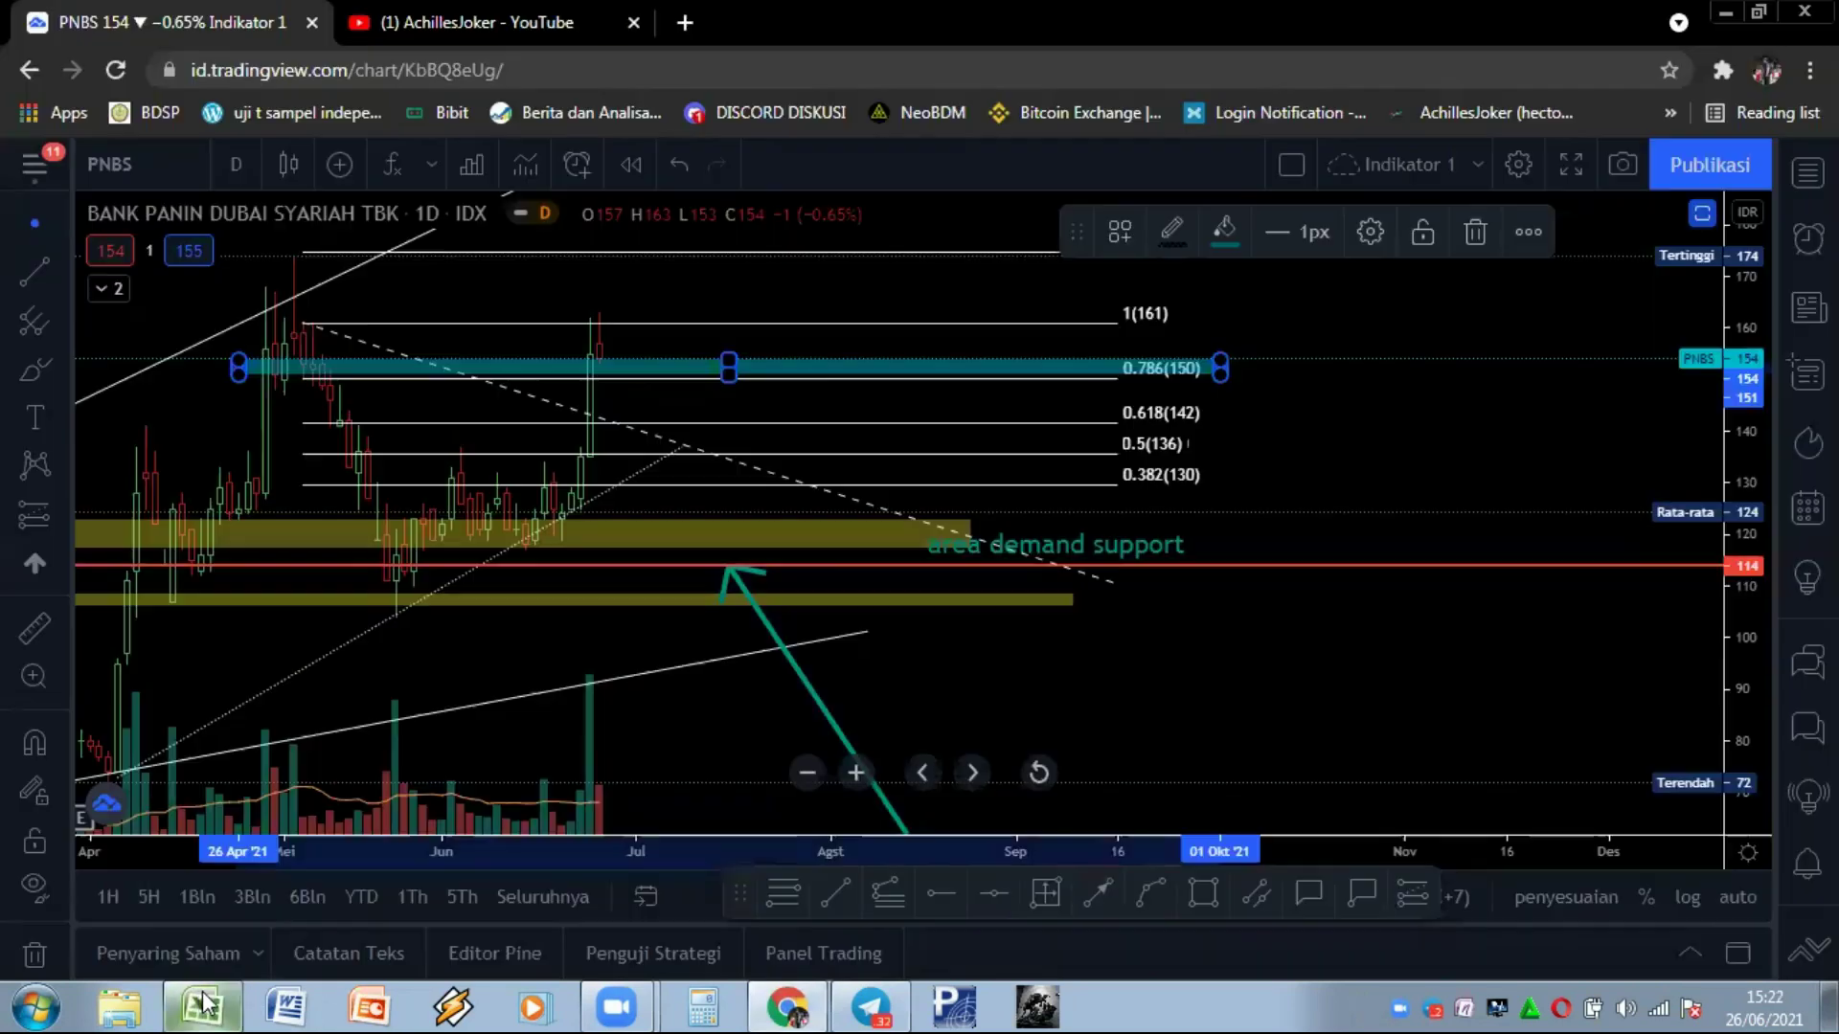
pyautogui.click(143, 151)
pyautogui.write('BVIC')
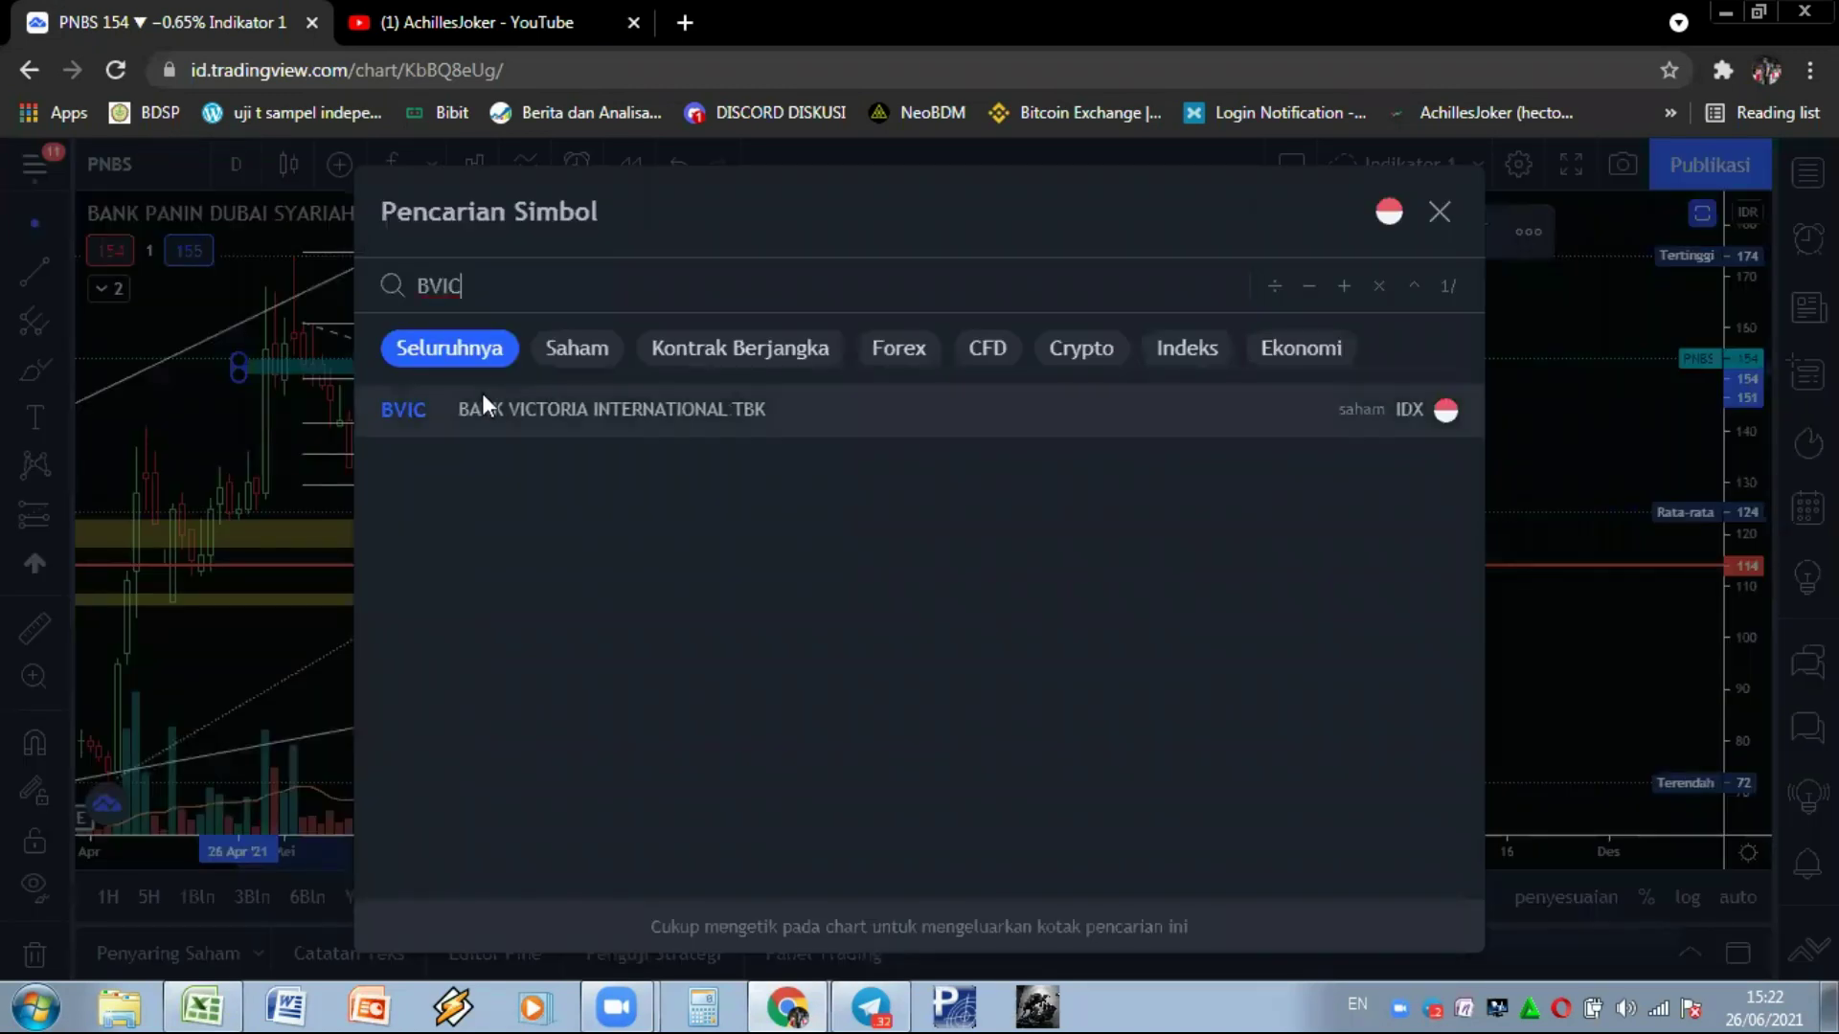
pyautogui.click(481, 407)
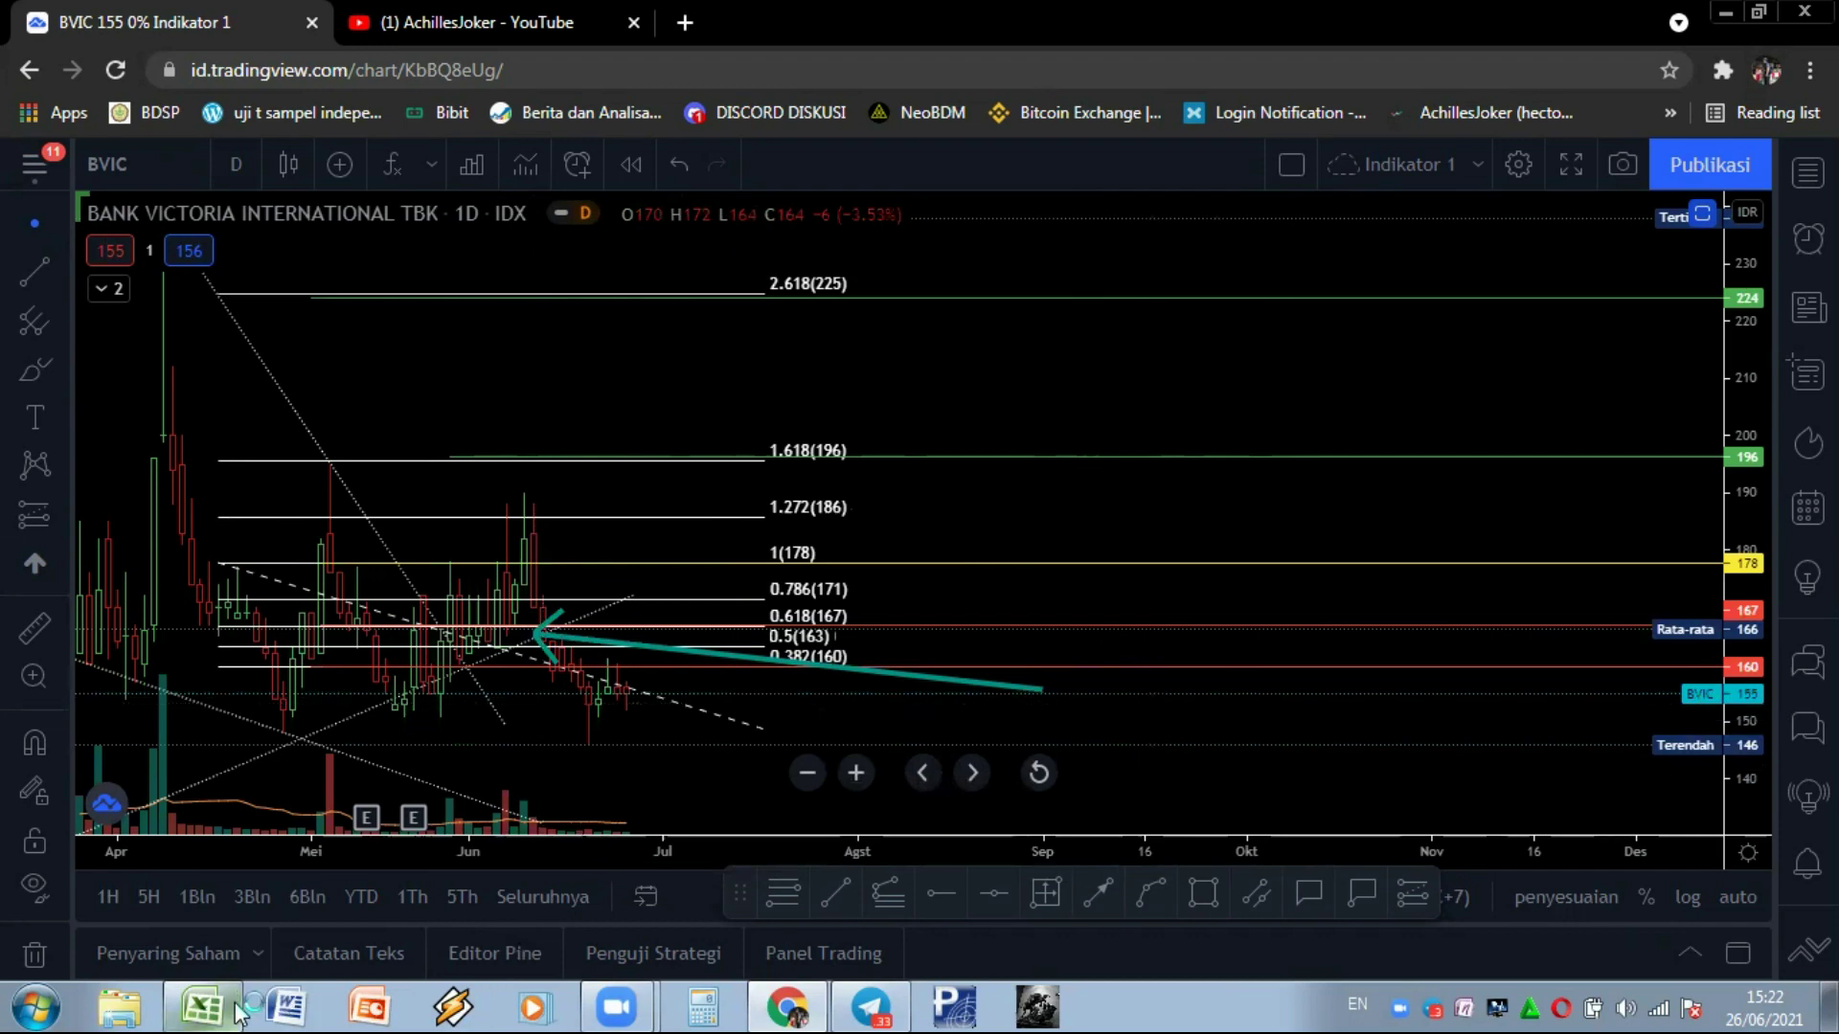
# Switch to Excel and review the BVIC row and the remaining entries down to the performance totals
pyautogui.click(203, 1006)
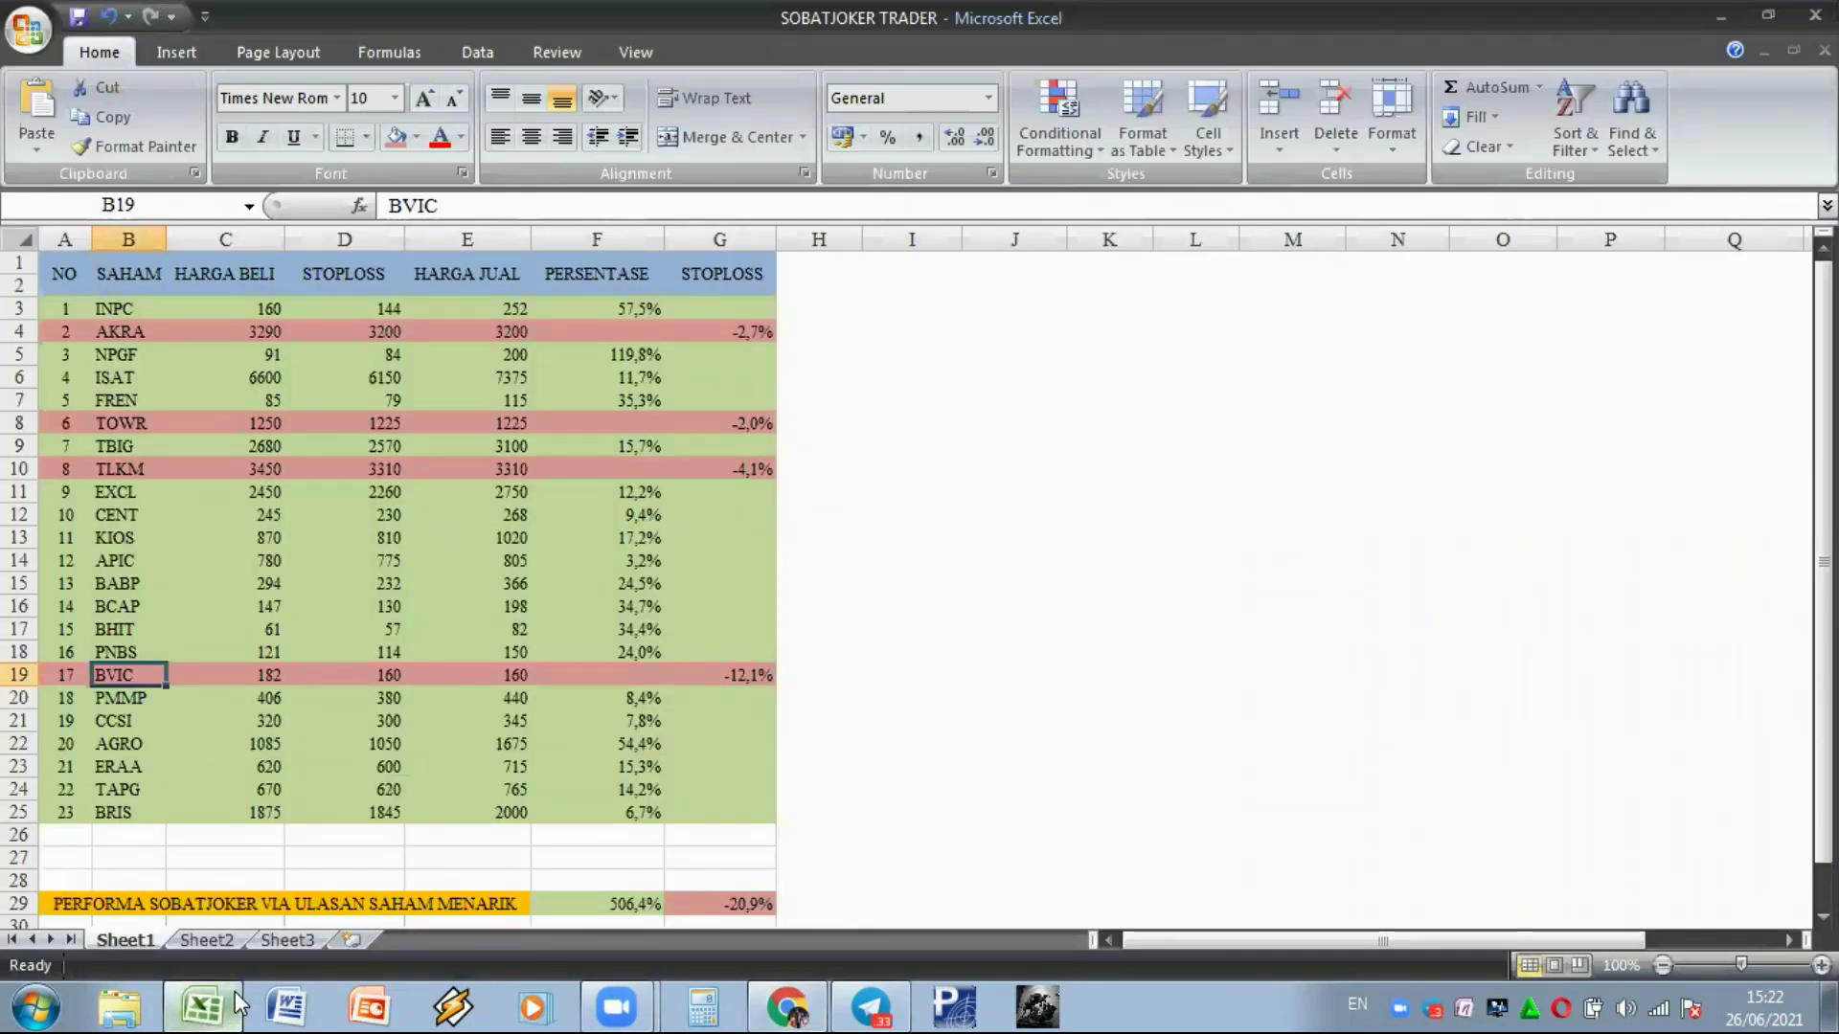
pyautogui.scroll(-2, 165, 704)
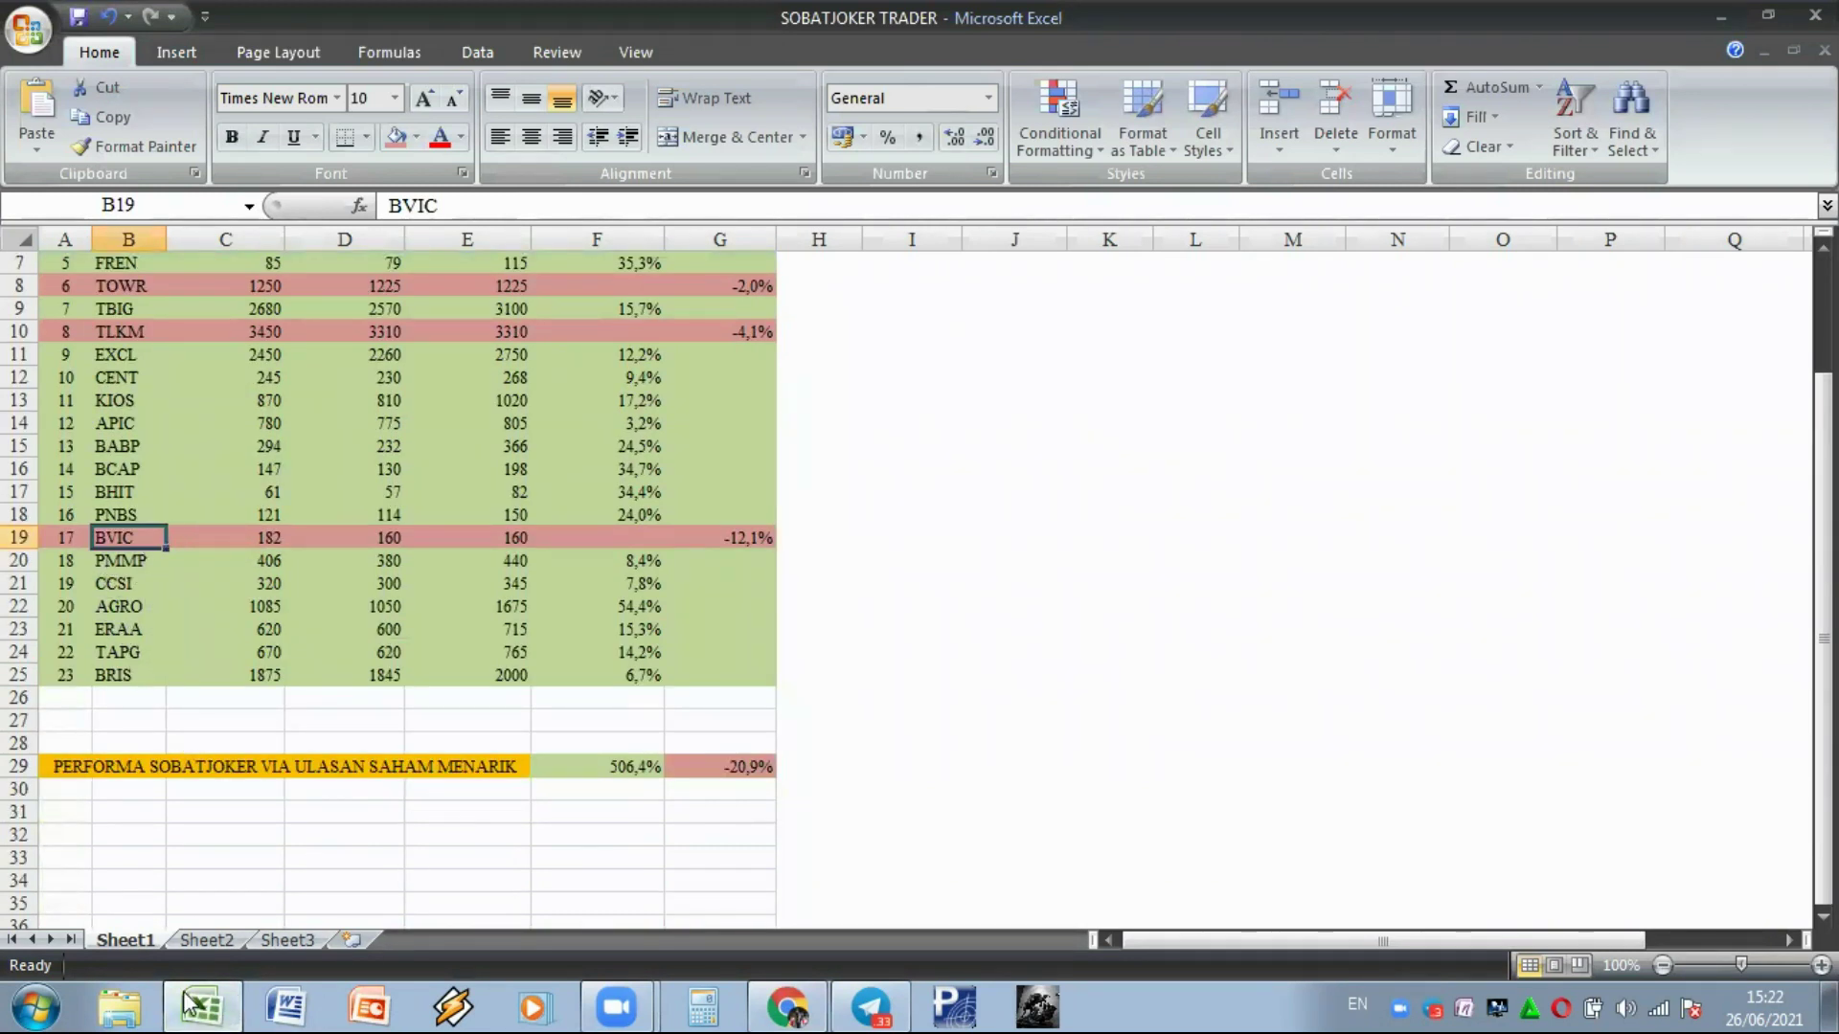
pyautogui.moveTo(206, 1005)
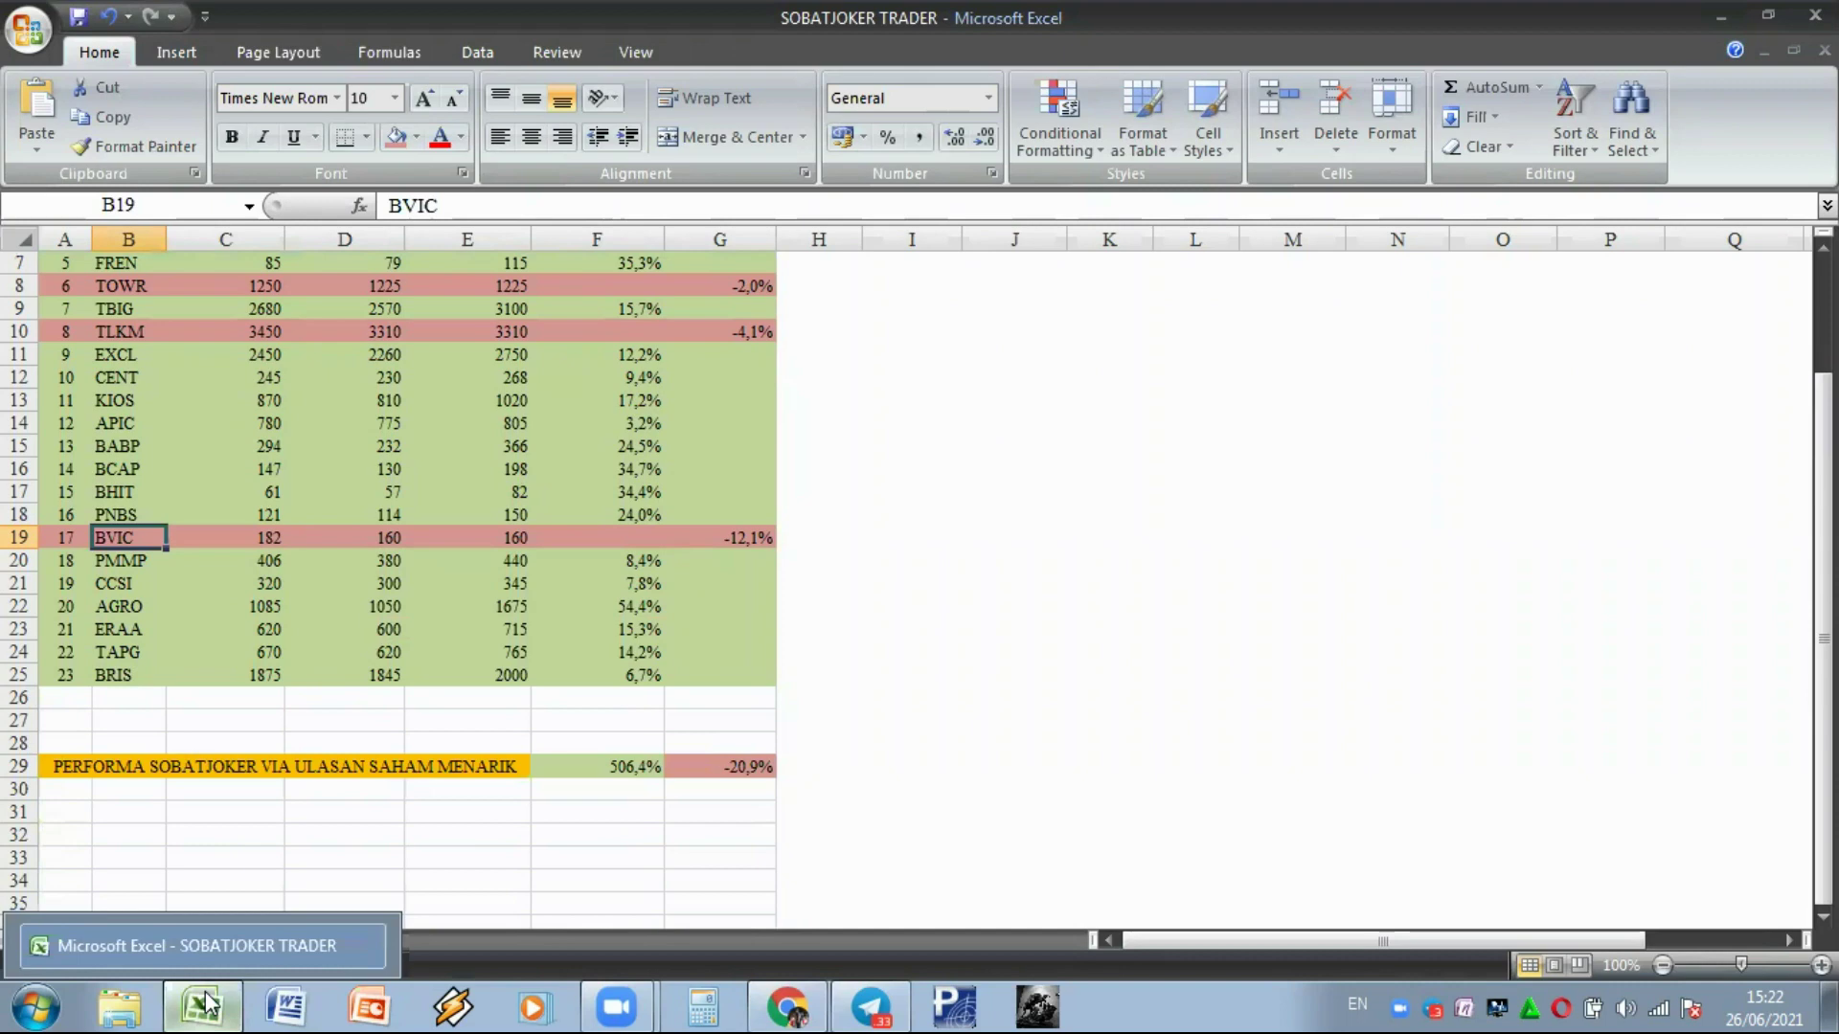
# Switch to TradingView, load the PMMP (Panca Mitra Multiperdana Tbk) chart and bring its annotated price targets into view
pyautogui.click(206, 1006)
pyautogui.click(129, 164)
pyautogui.write('PMMP')
pyautogui.click(549, 410)
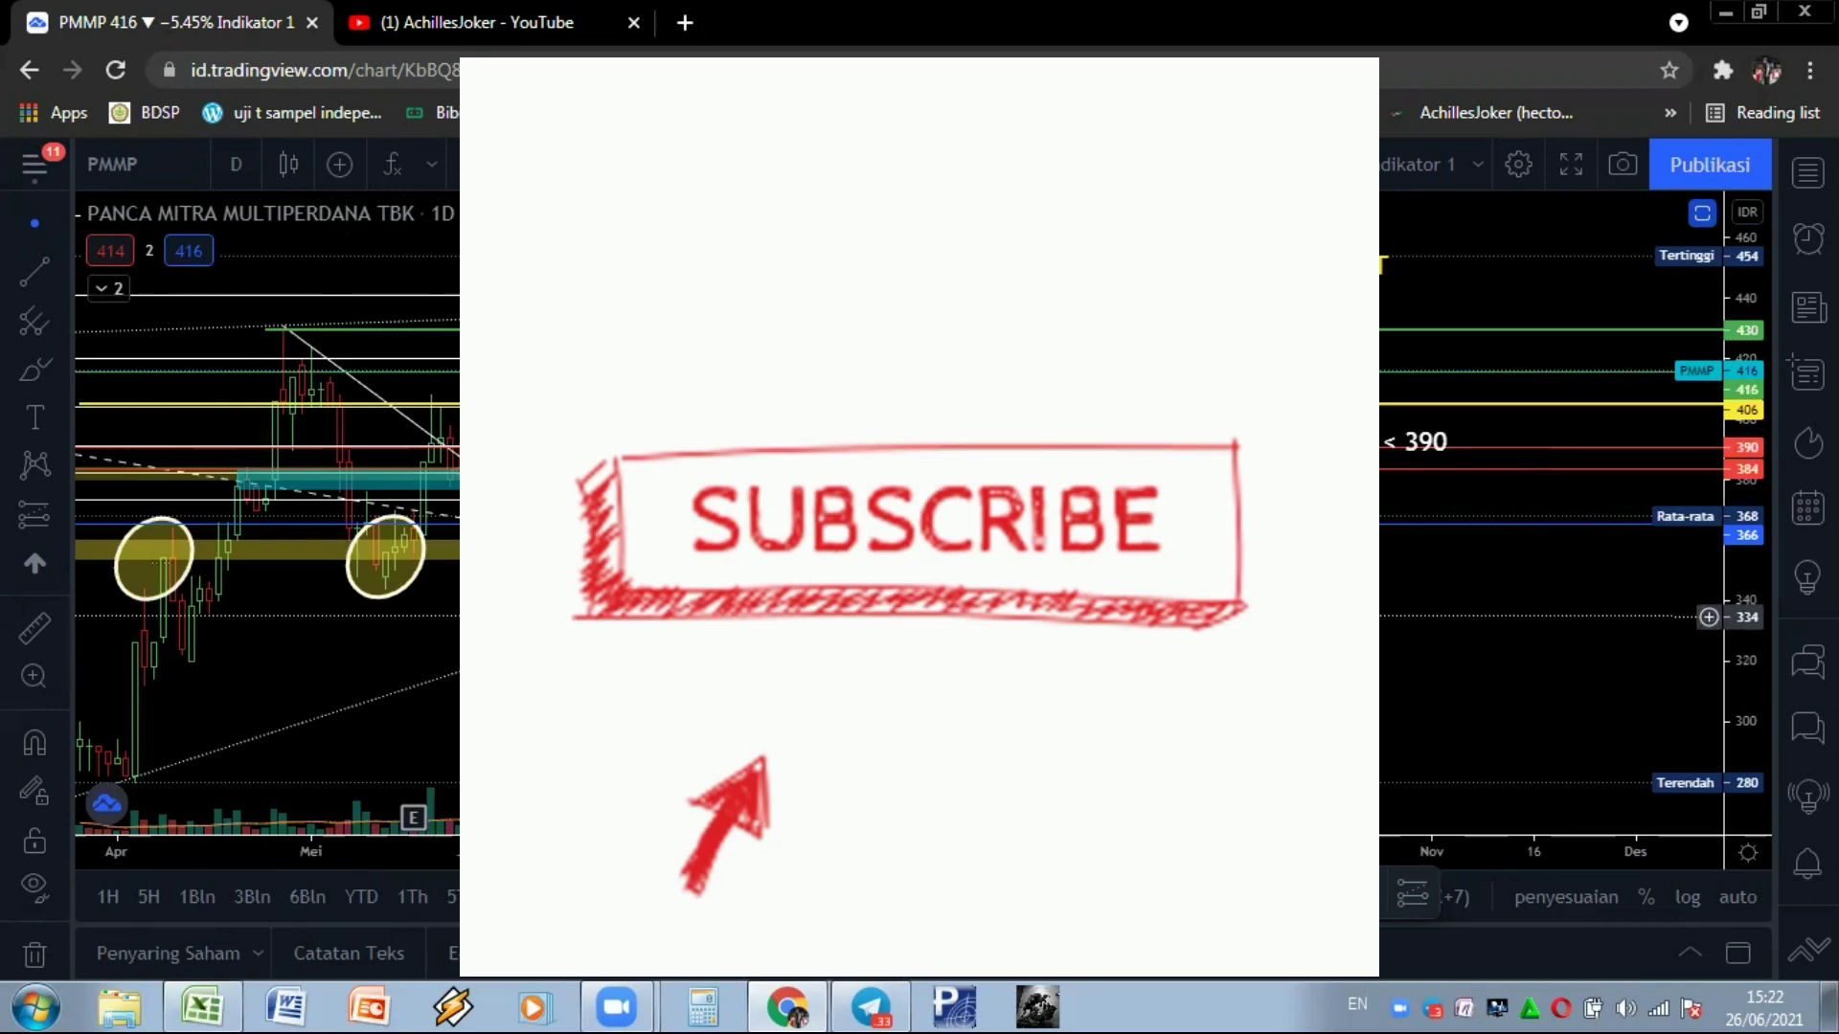
pyautogui.moveTo(814, 619); pyautogui.dragTo(880, 646)
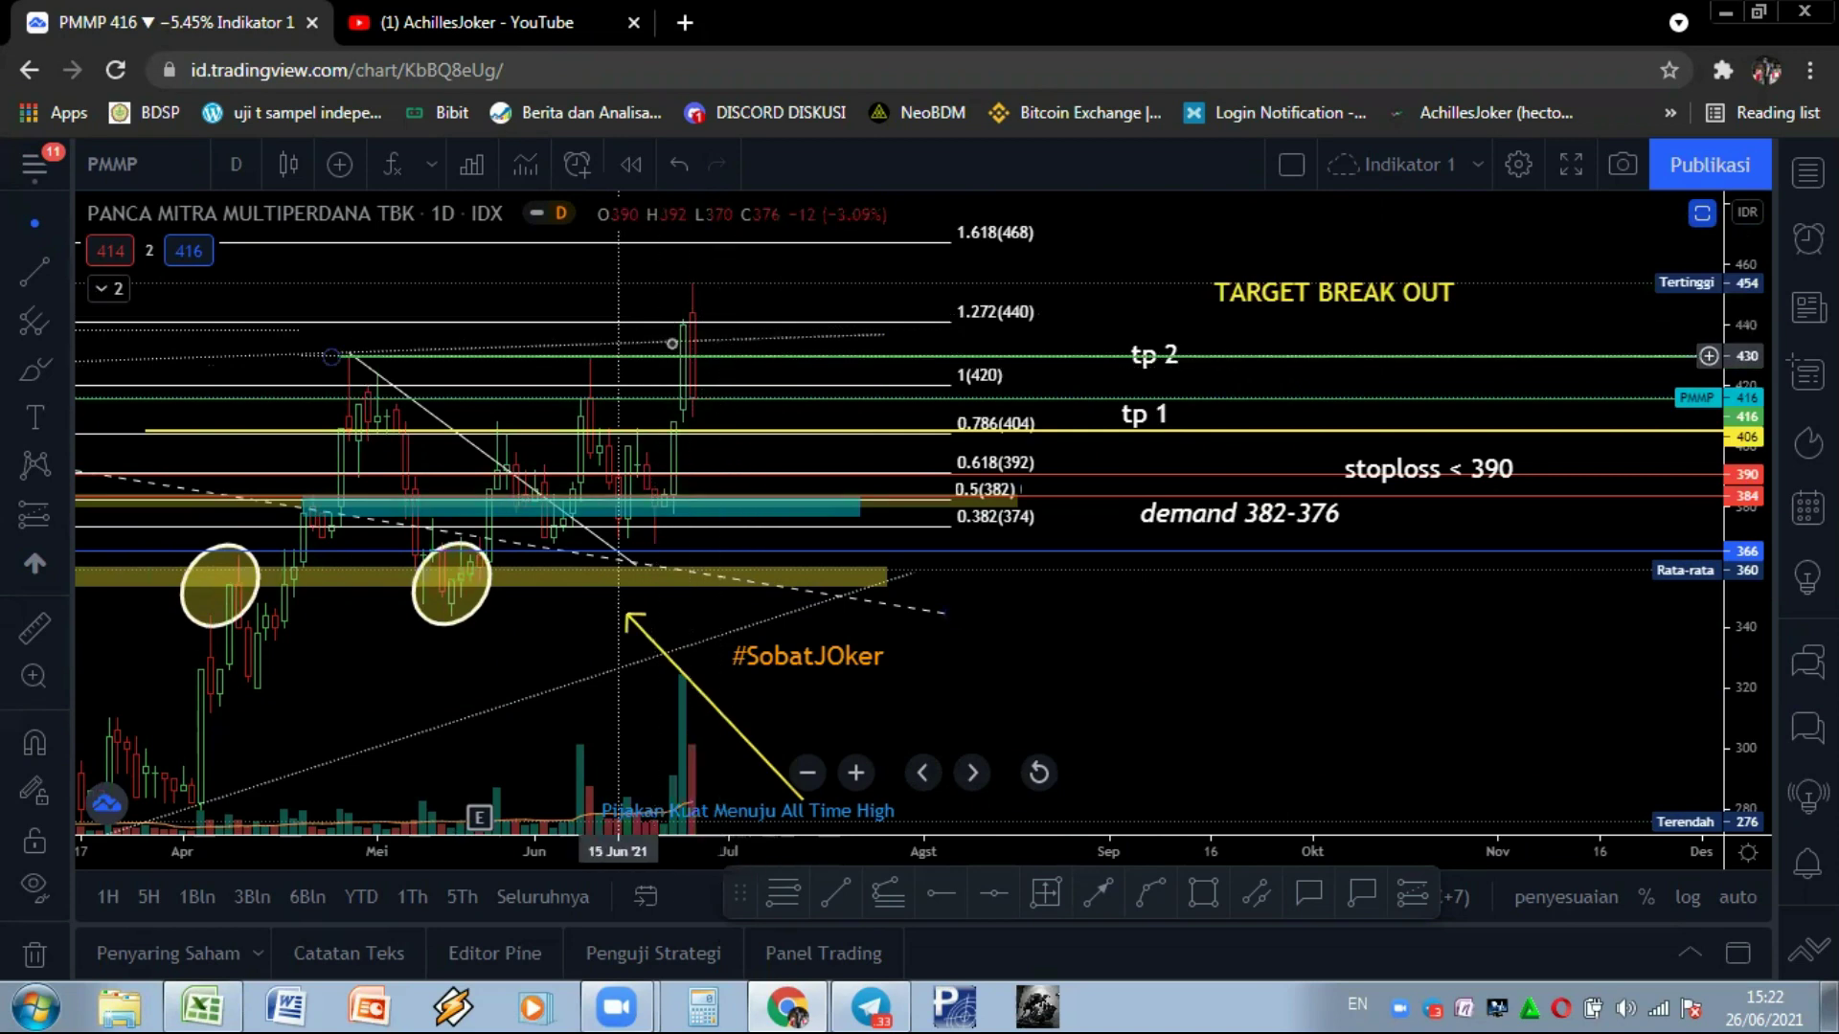
# Check the PMMP row in Excel and look through the channel's YouTube videos down to the ones covering PMMP, CCSI and AGRO
pyautogui.click(202, 1008)
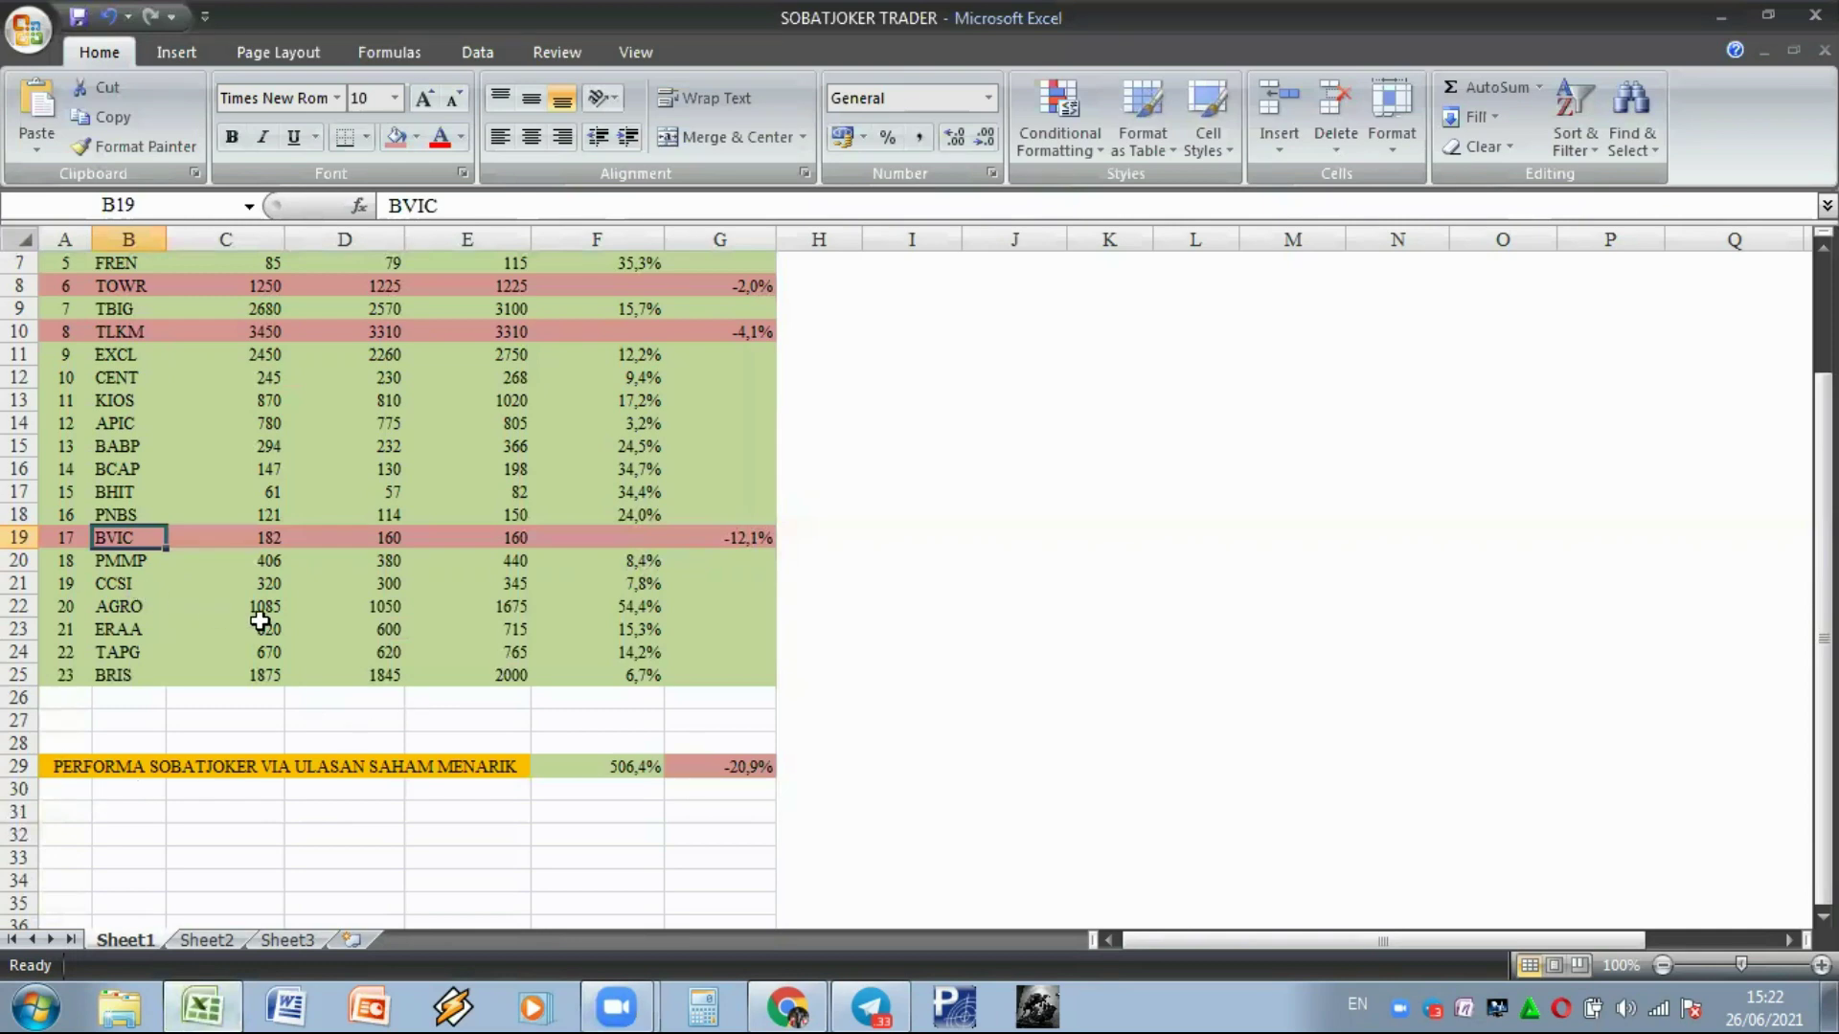
pyautogui.click(230, 1006)
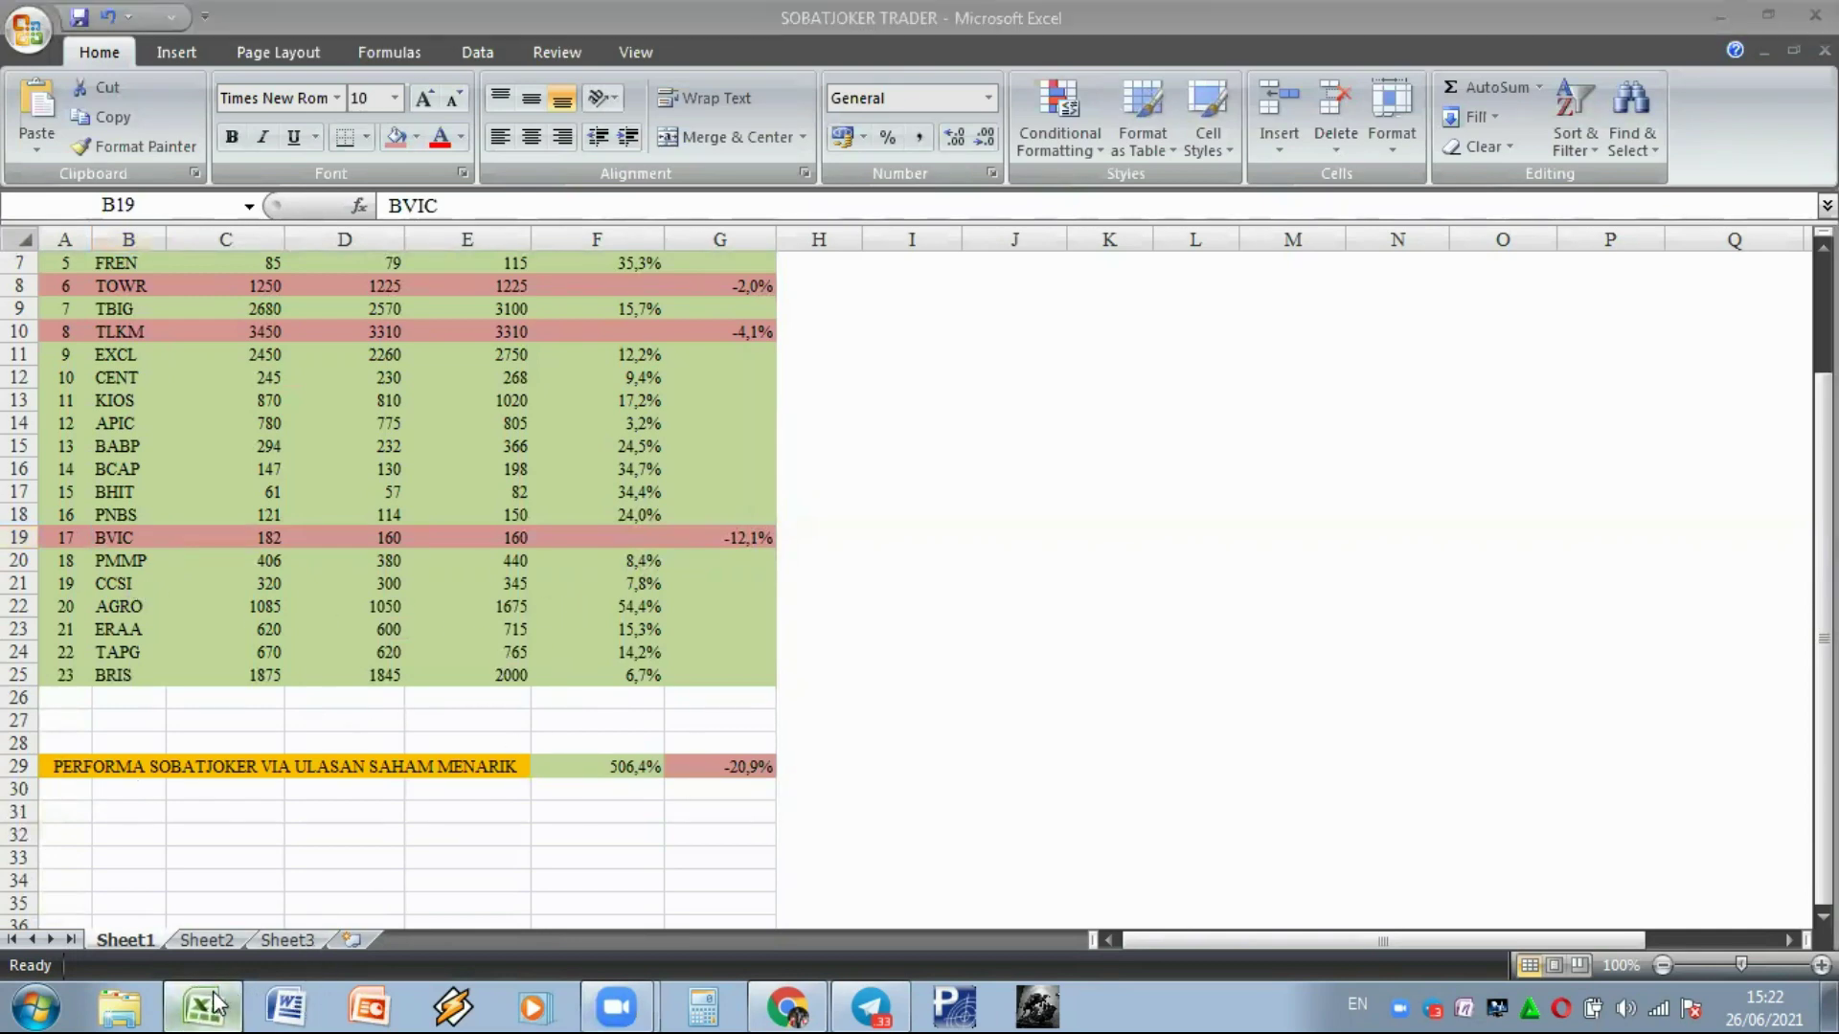
pyautogui.click(462, 31)
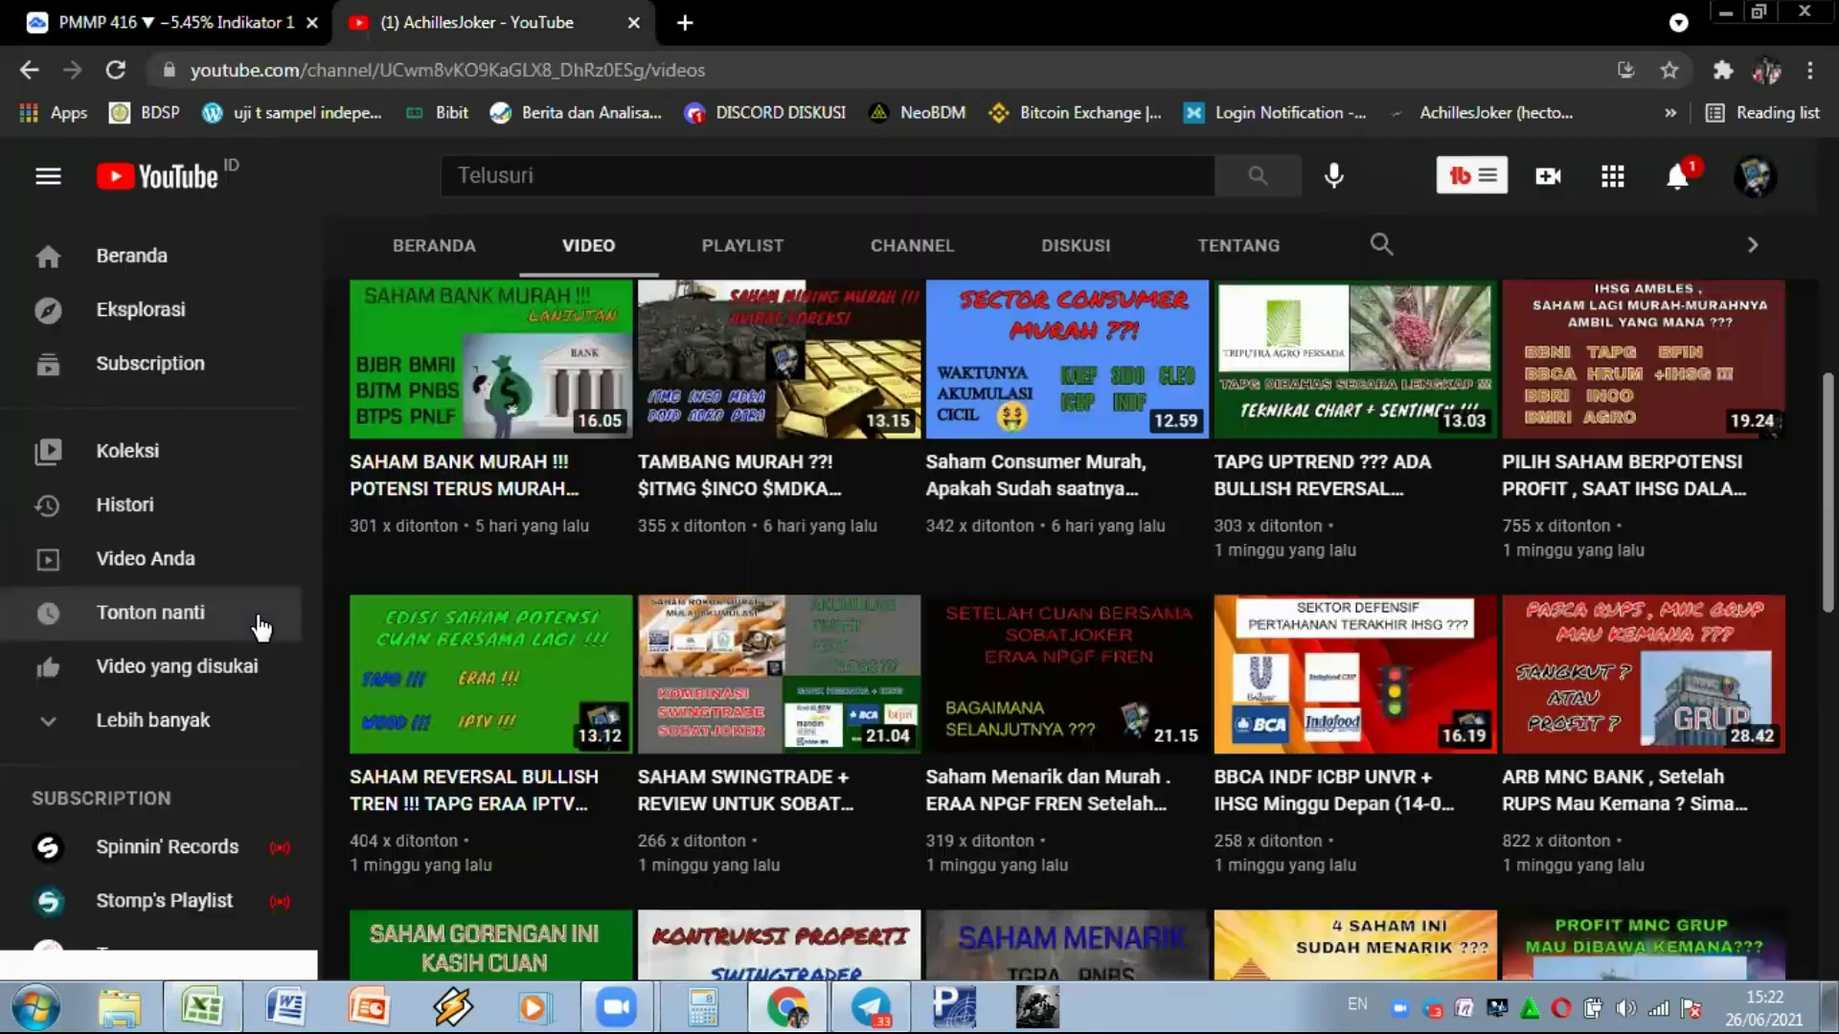
pyautogui.scroll(2, 677, 673)
pyautogui.scroll(3, 676, 673)
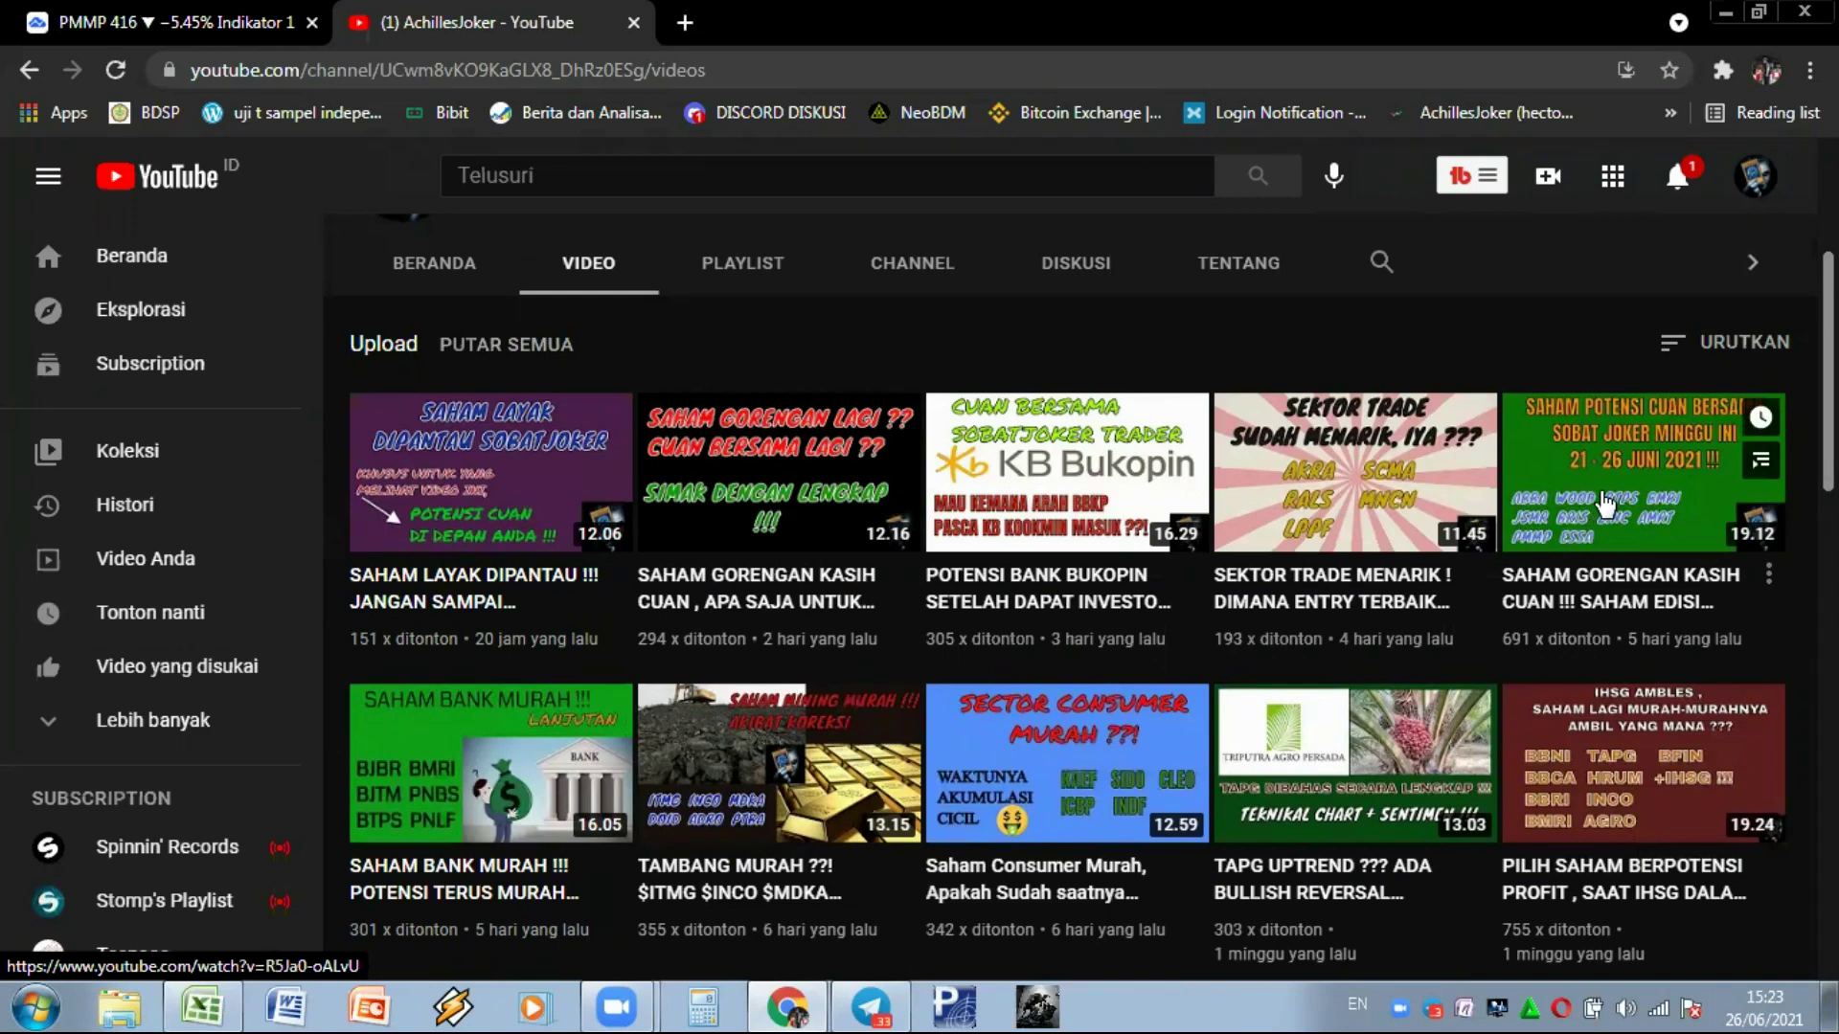
pyautogui.scroll(-3, 1606, 502)
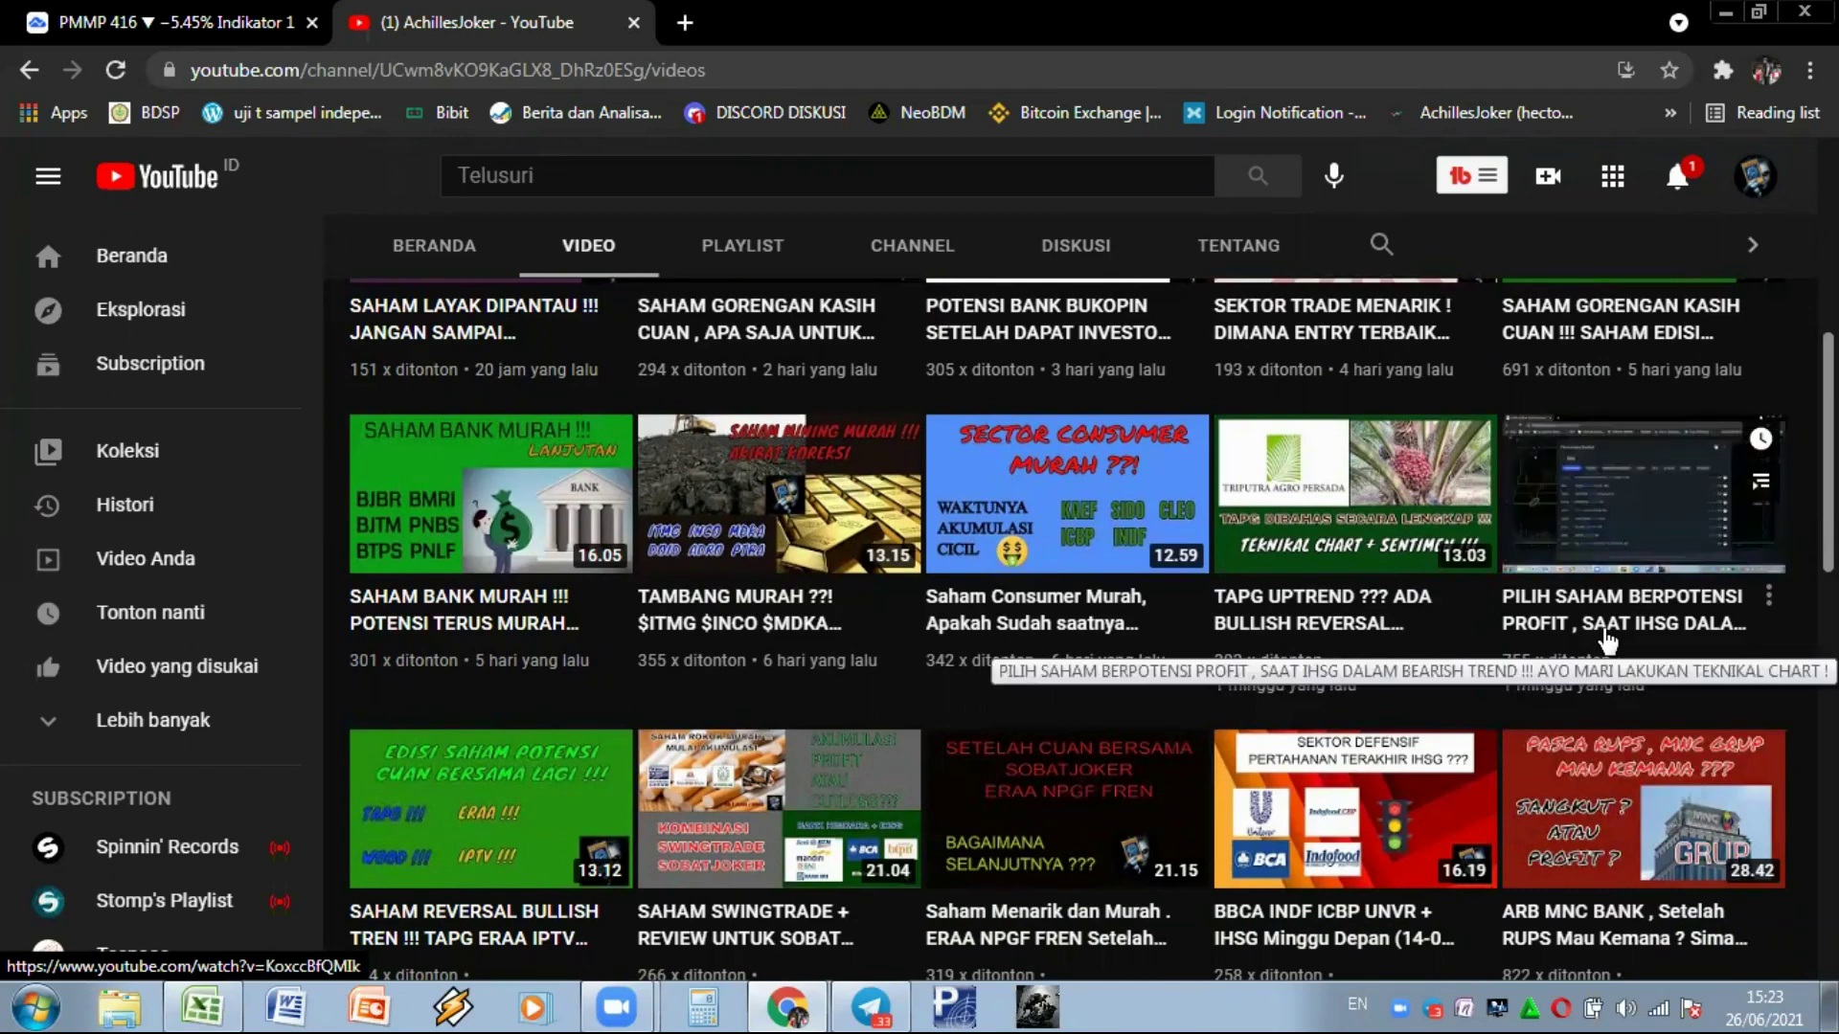
pyautogui.scroll(-3, 1599, 588)
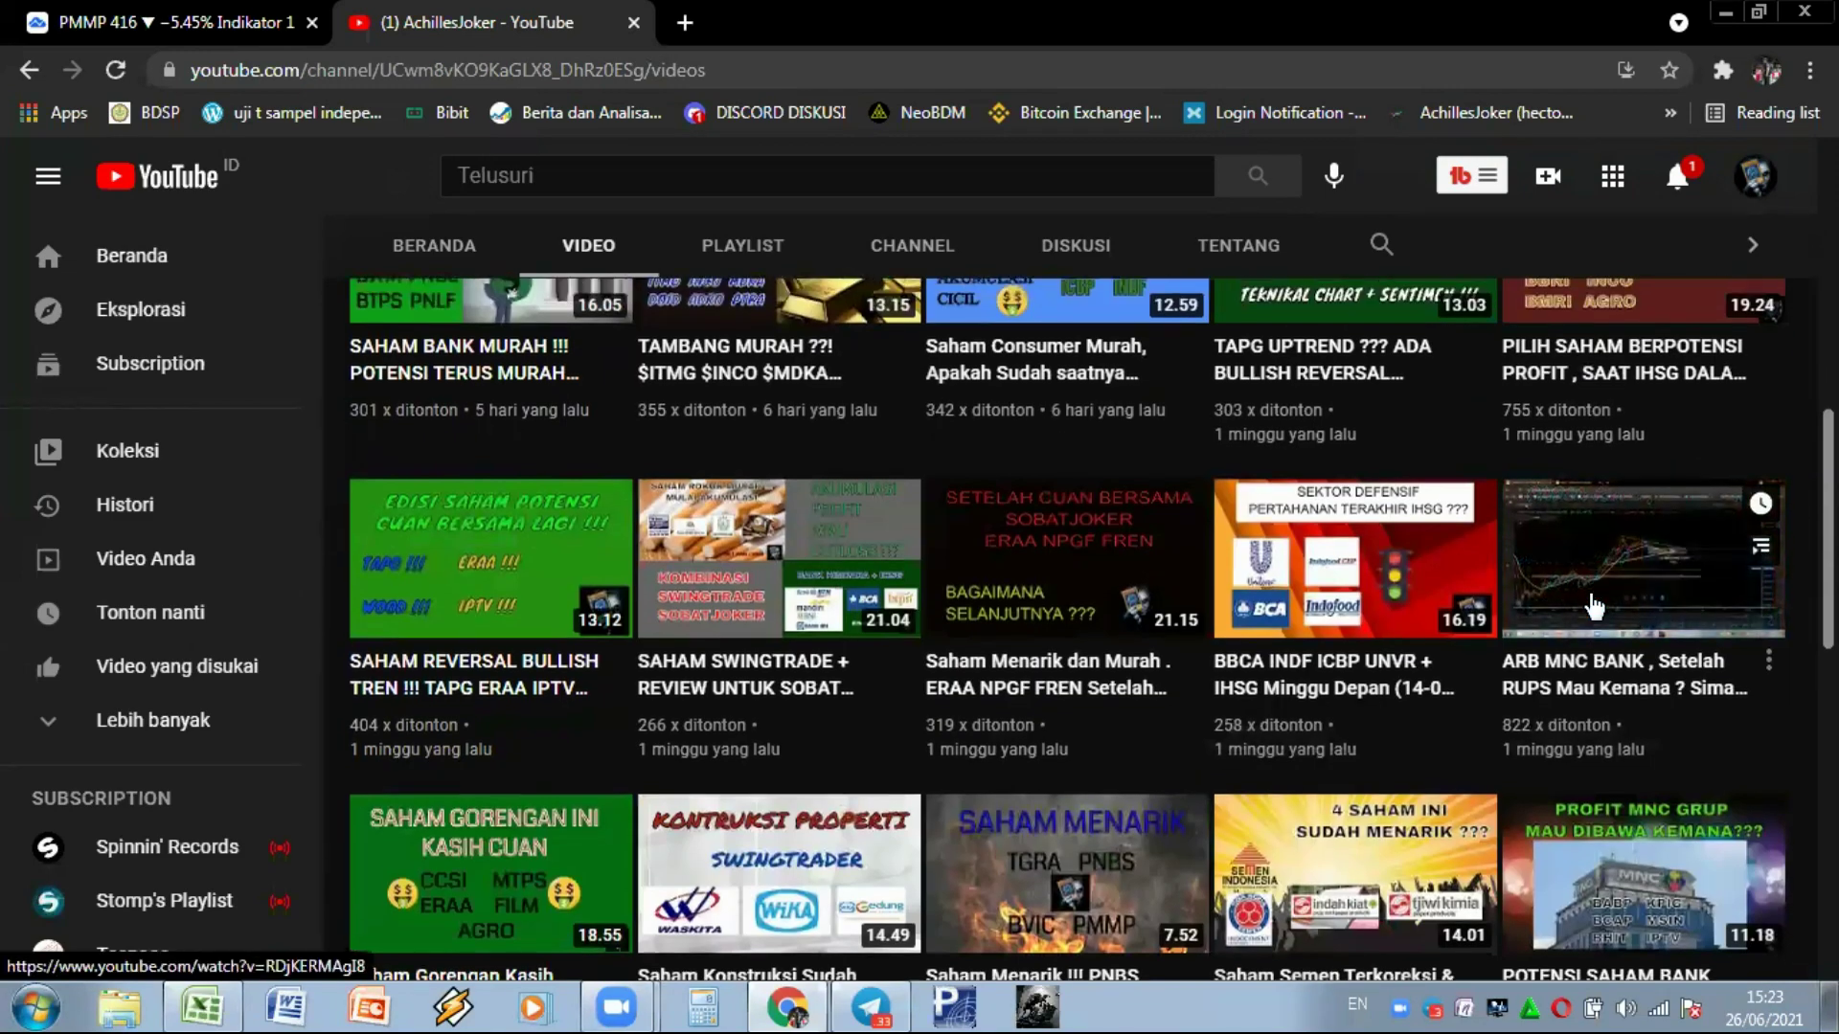
pyautogui.scroll(-3, 508, 814)
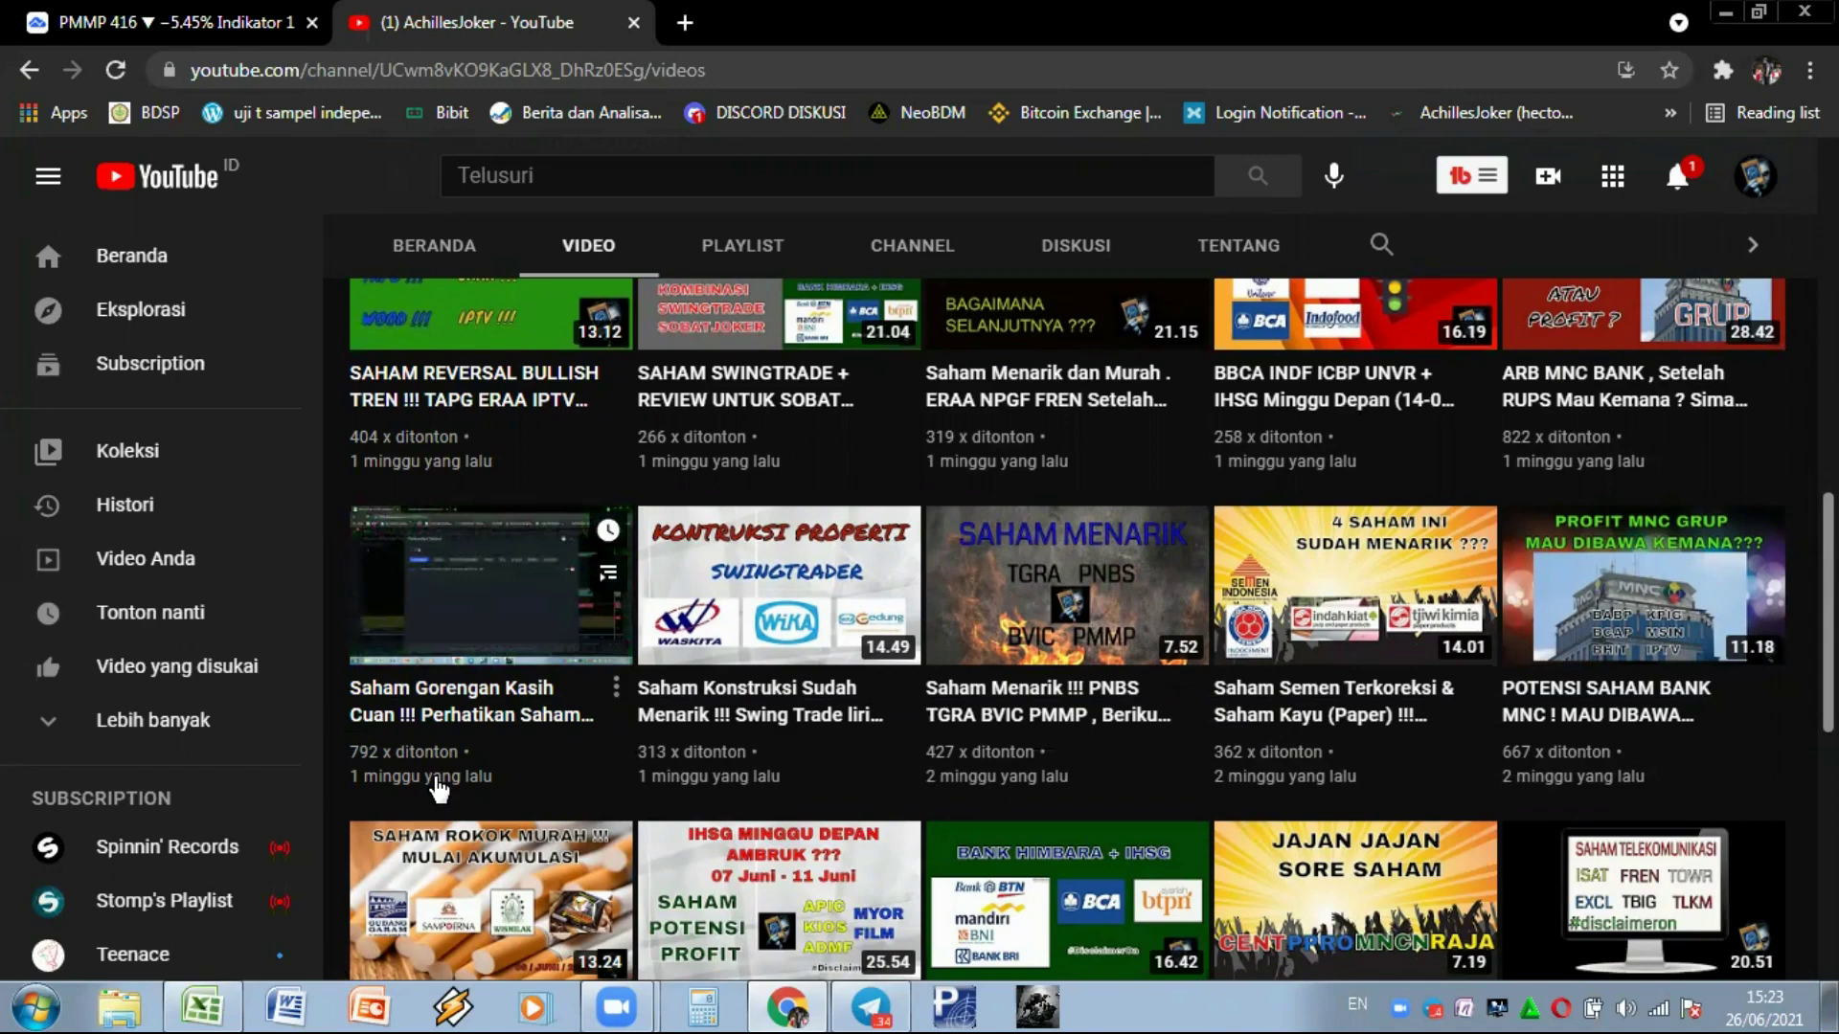
pyautogui.scroll(-1, 439, 790)
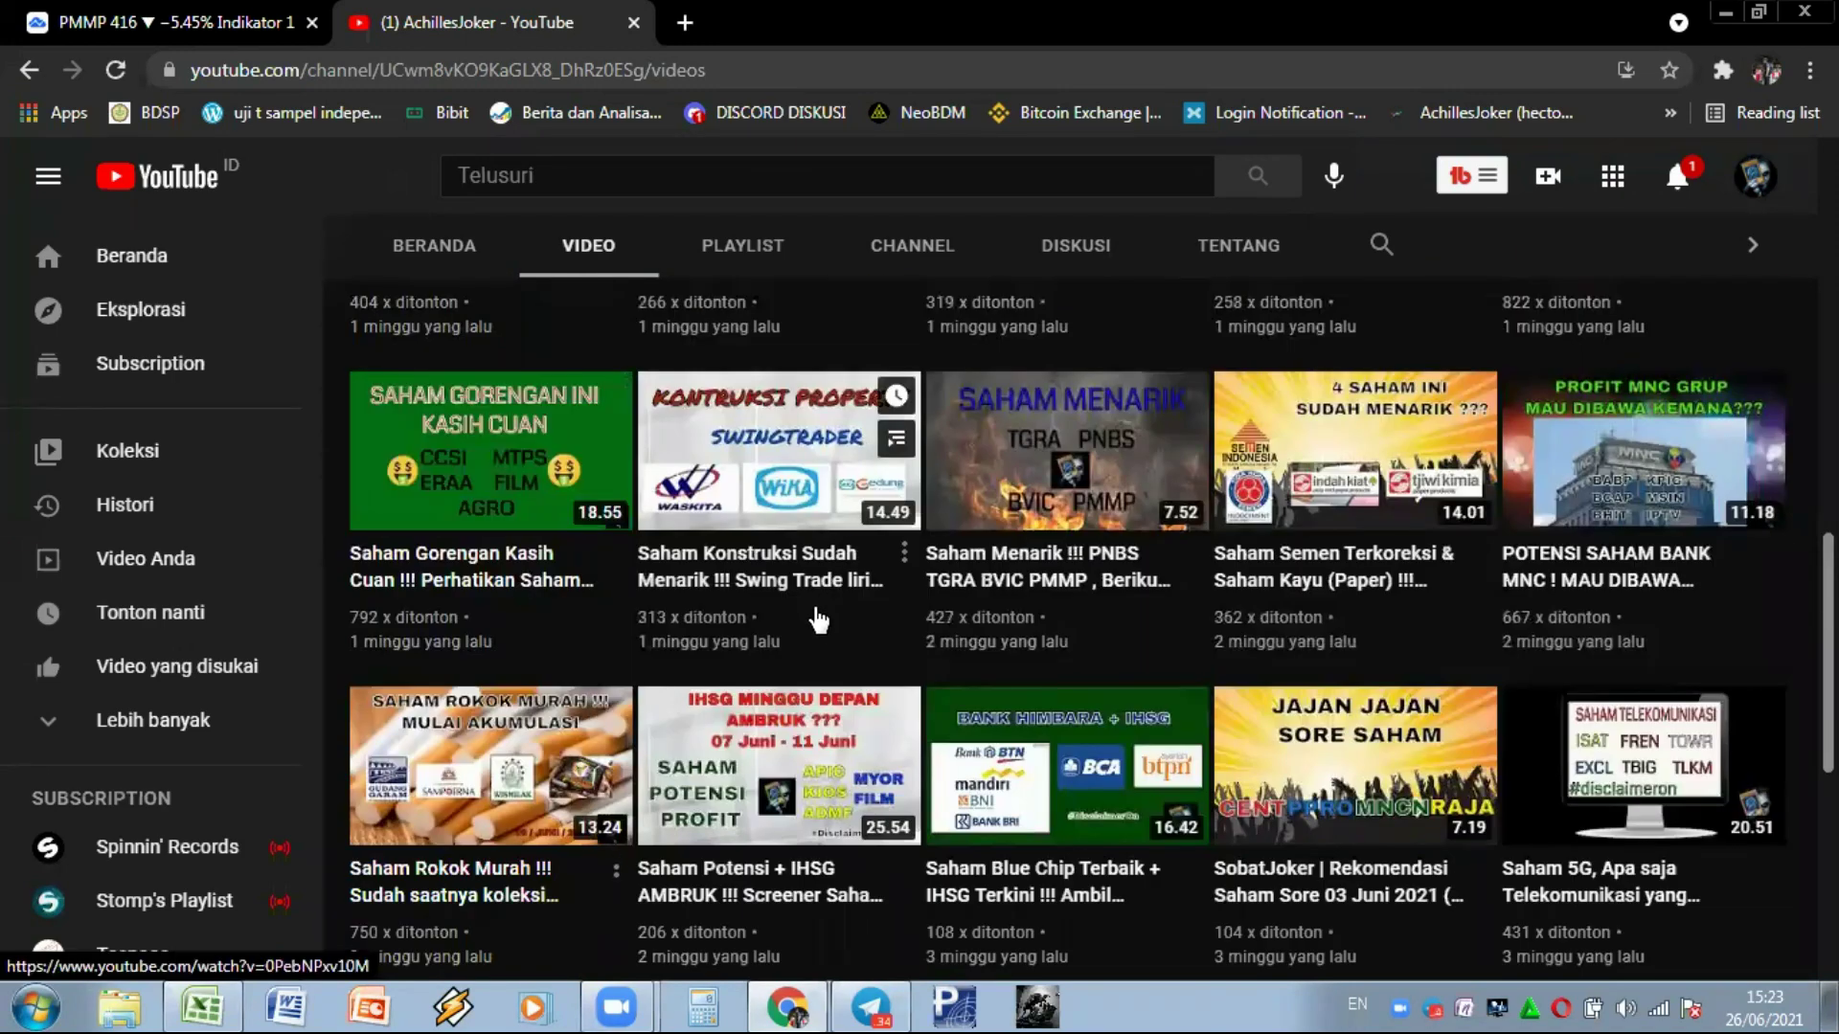
pyautogui.scroll(3, 499, 460)
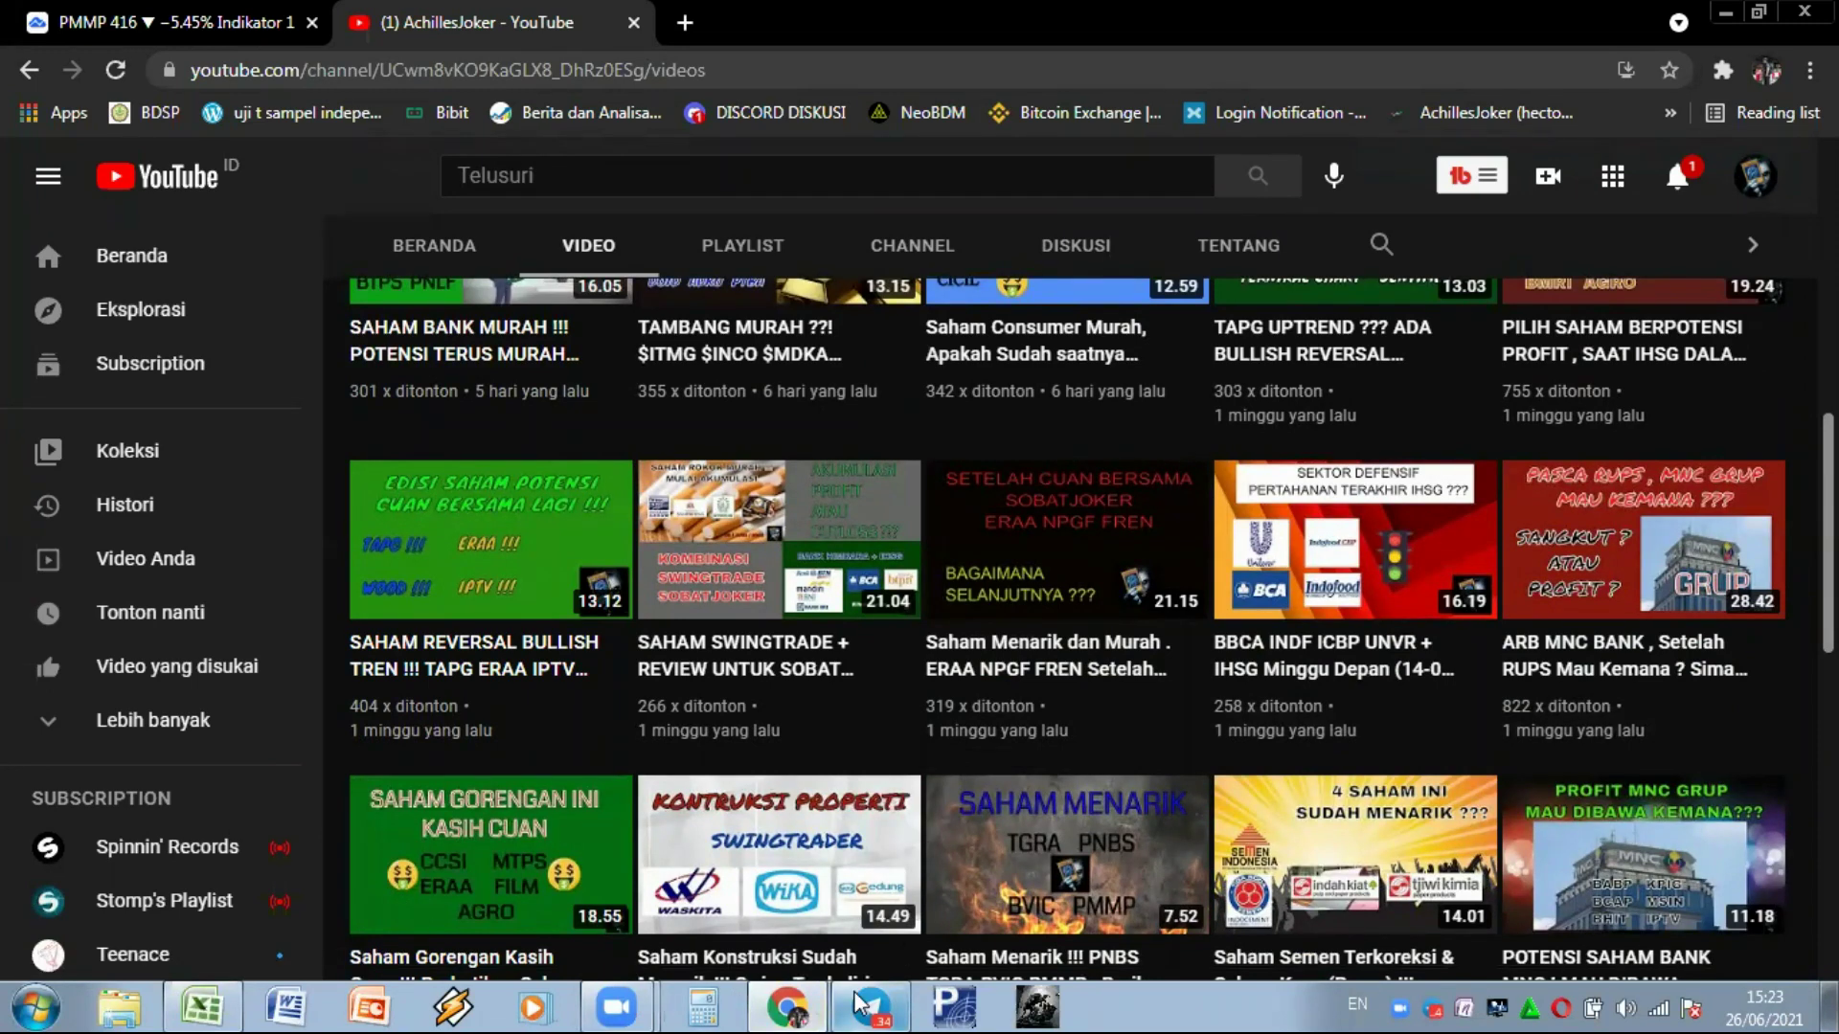
# Switch to Excel and review the performance table from its first row to the totals
pyautogui.moveTo(862, 1006)
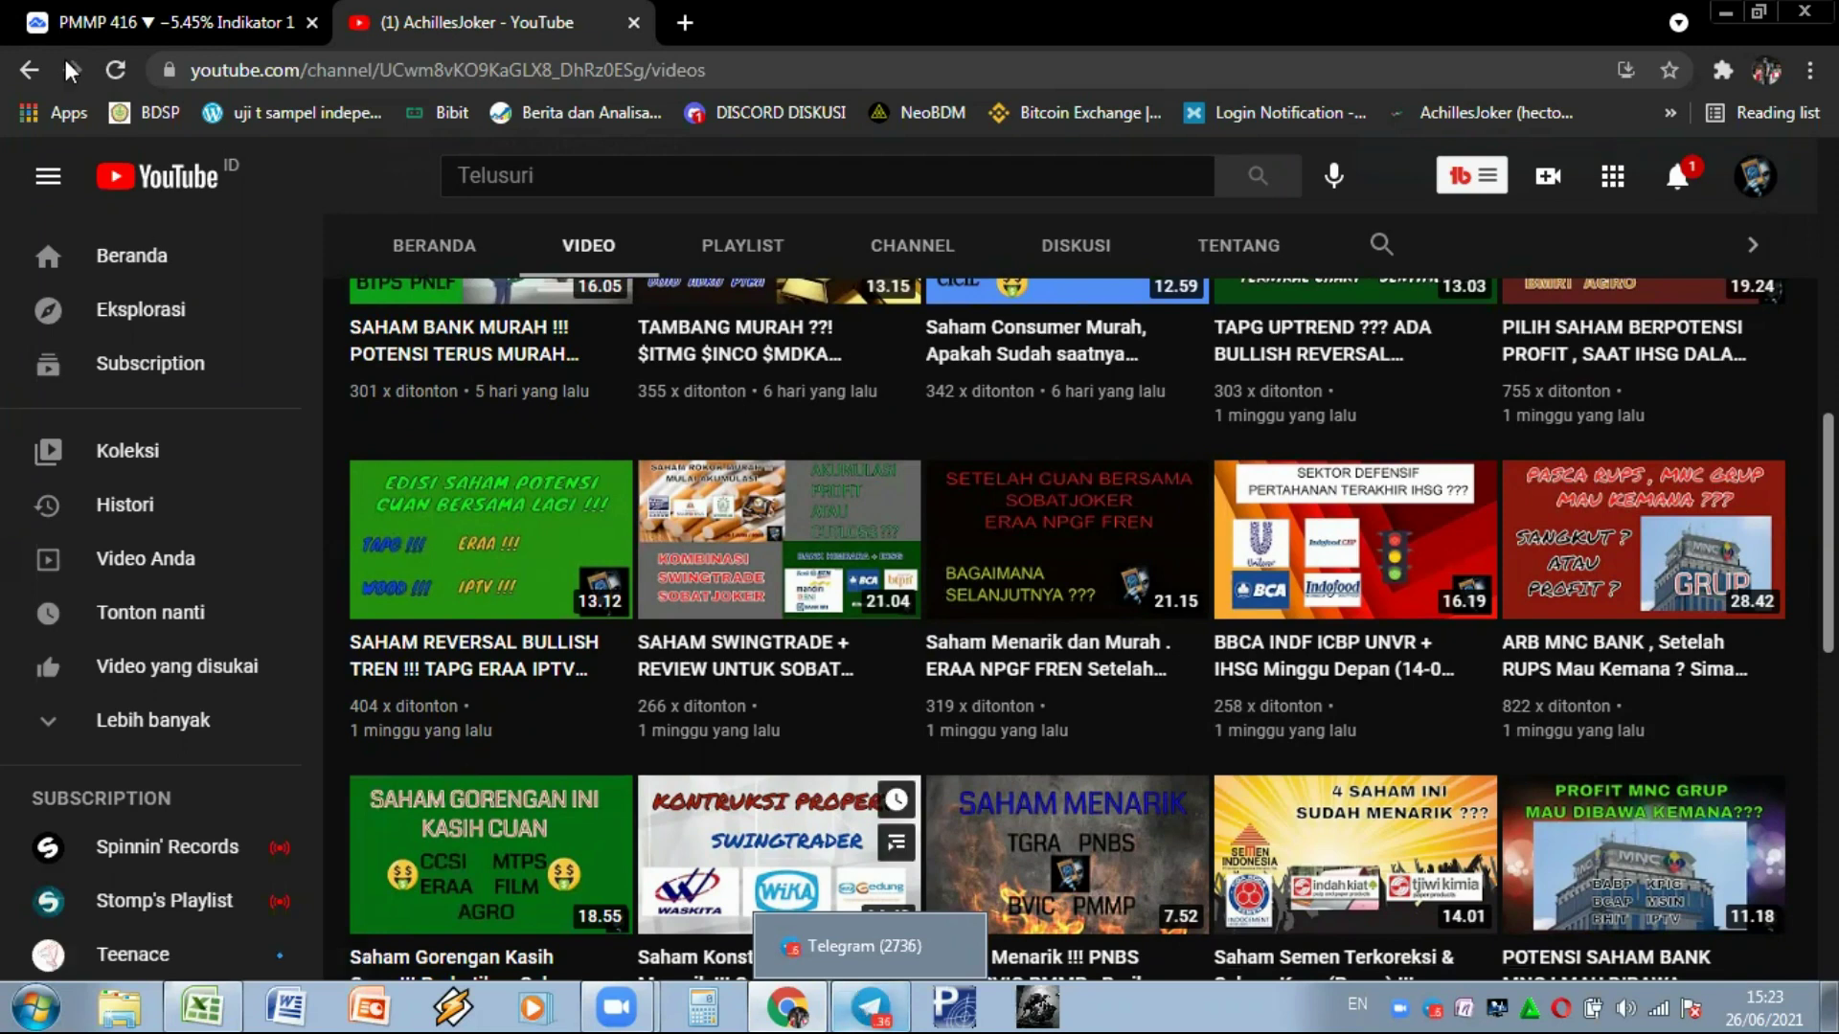
pyautogui.moveTo(205, 1005)
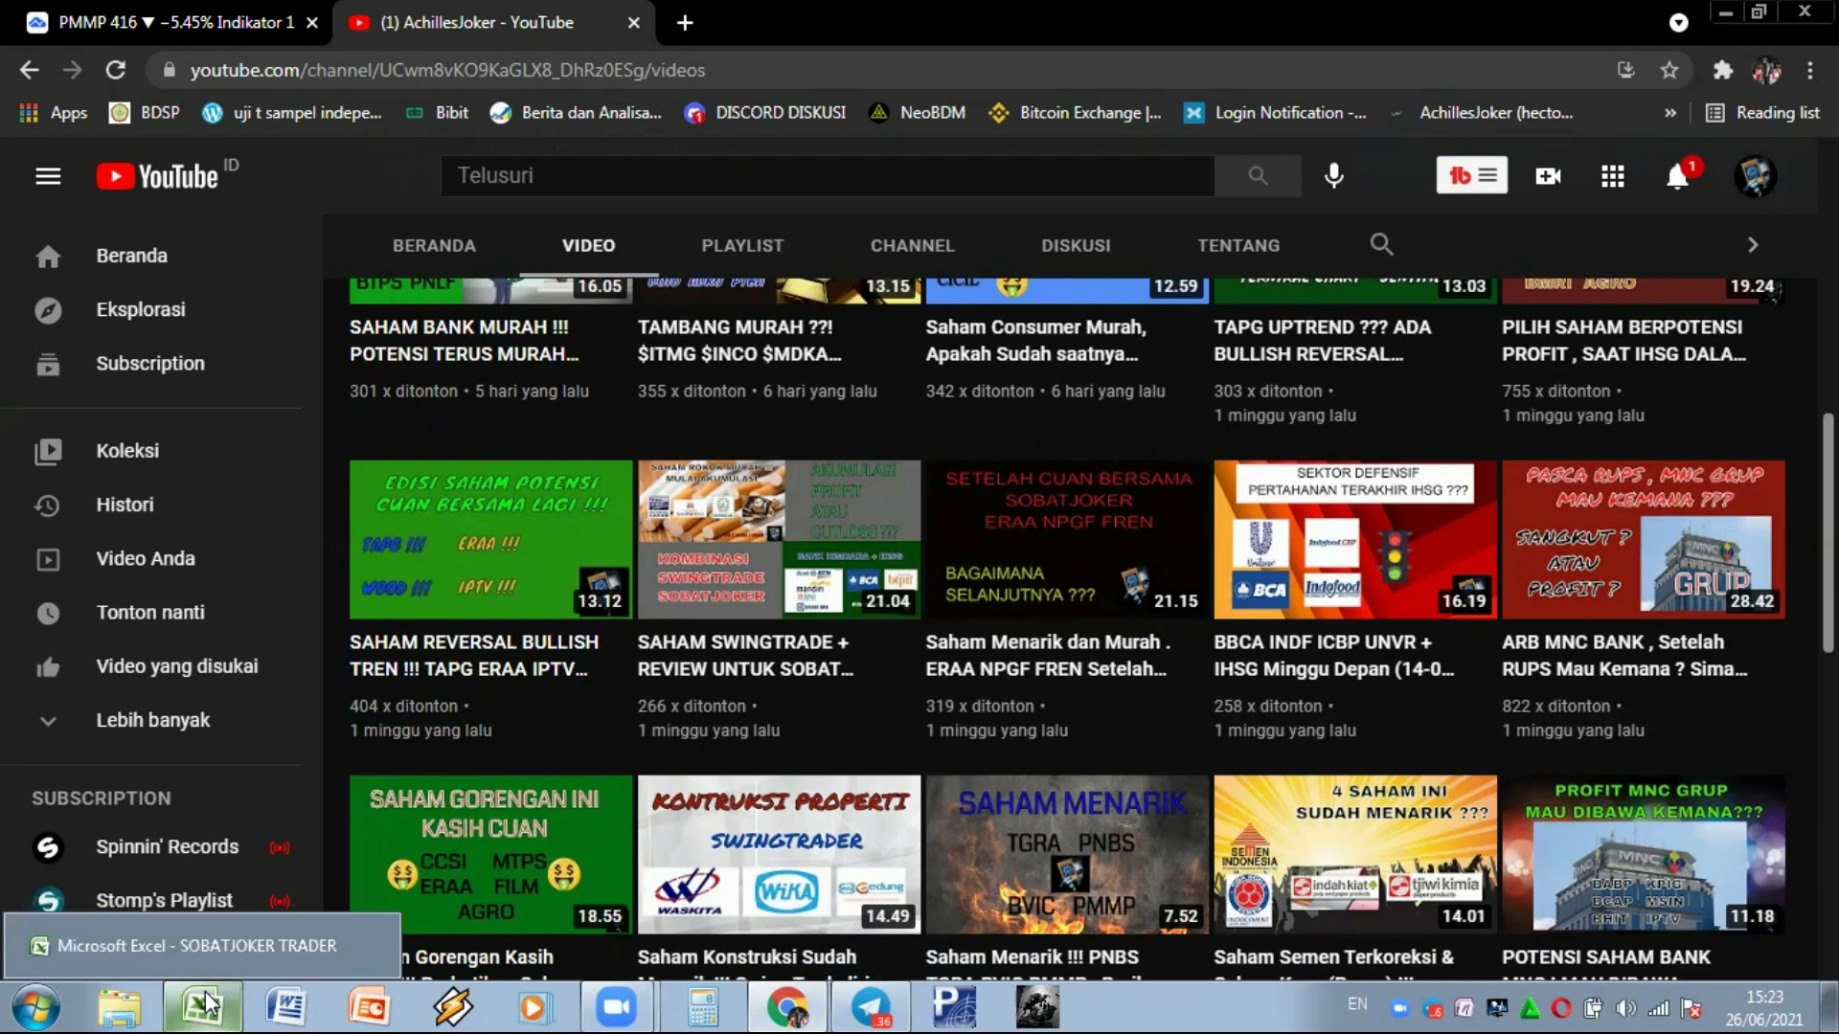
pyautogui.click(205, 1006)
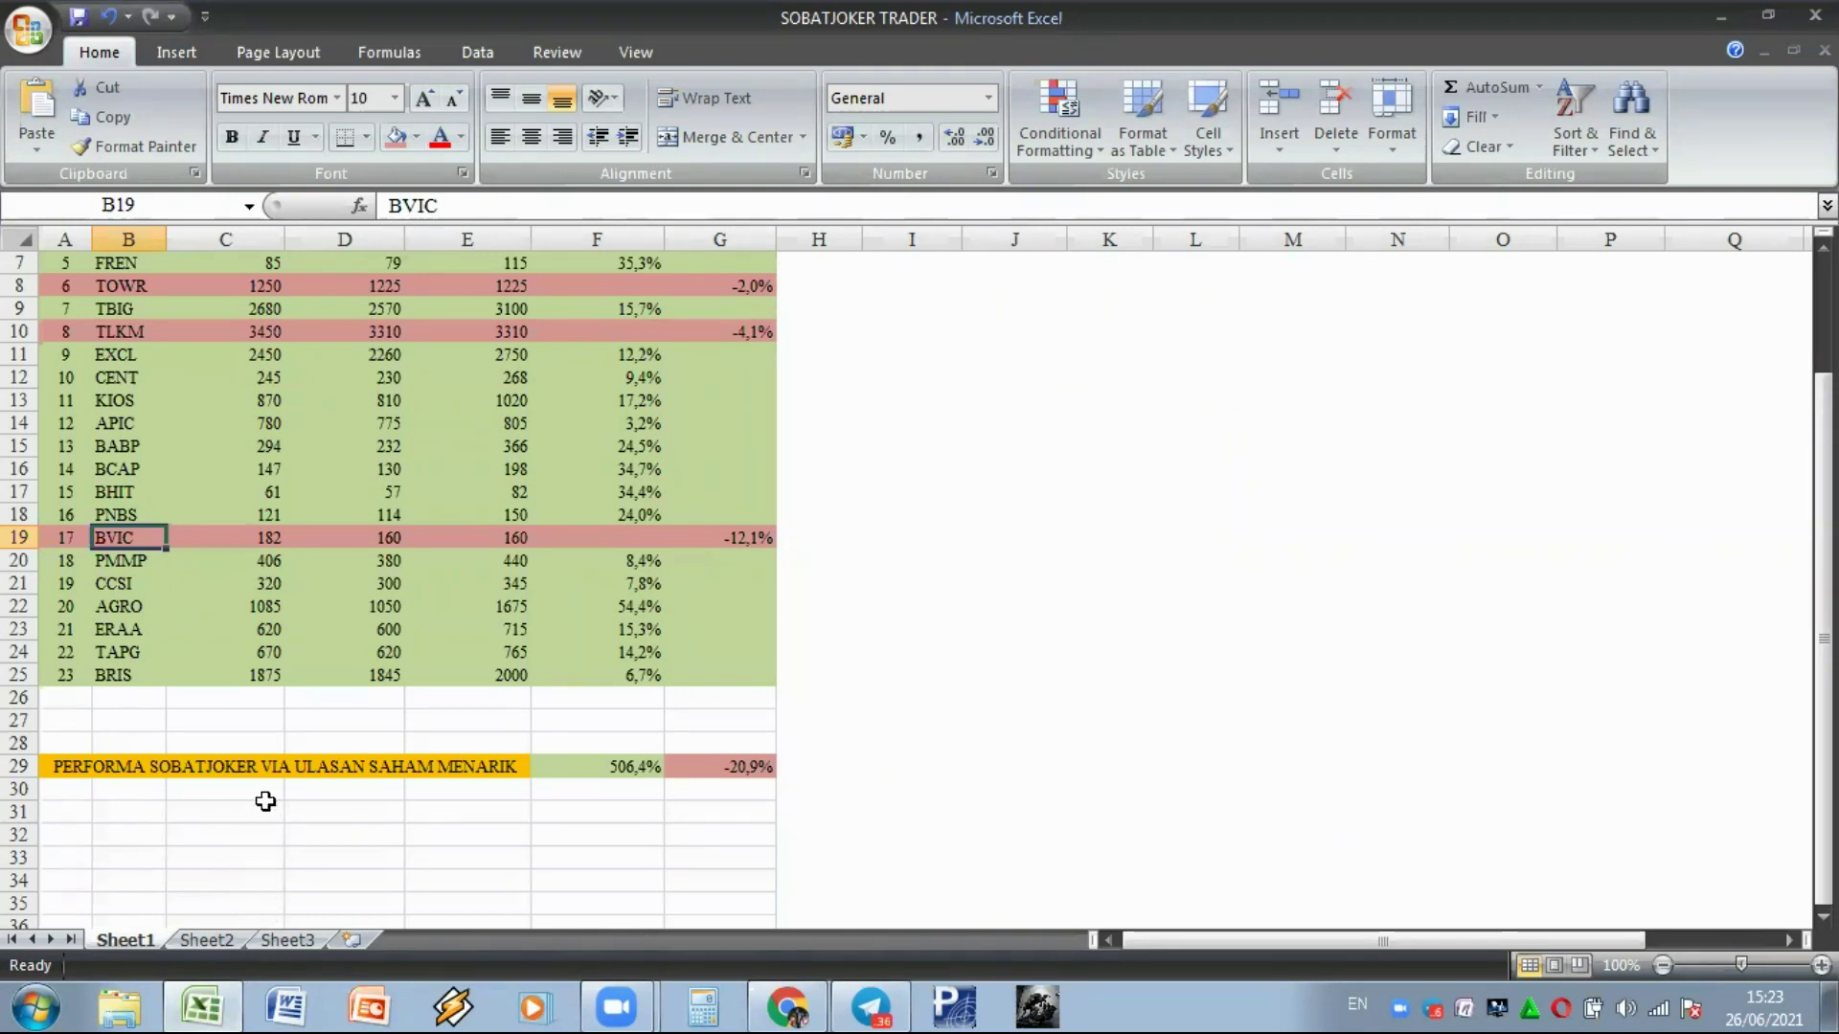
pyautogui.scroll(2, 276, 743)
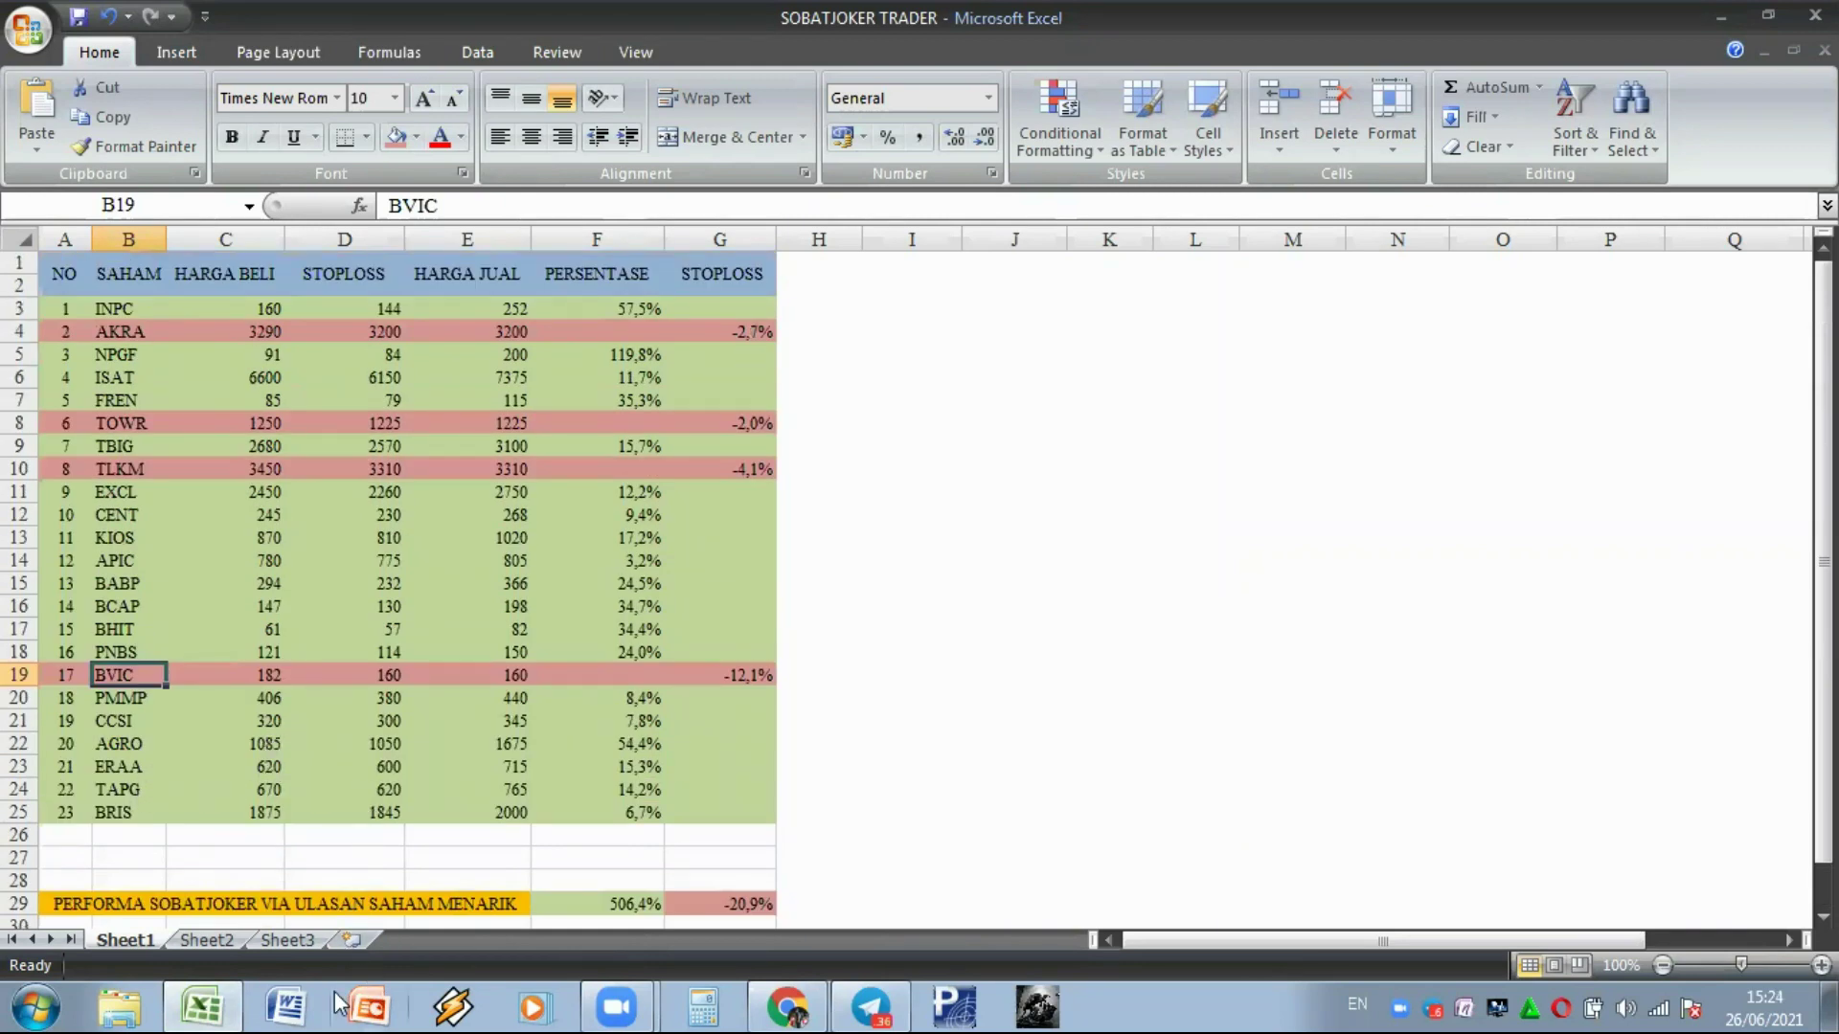
# Check the channel's TAPG UPTREND video listing on YouTube and load the TAPG (Triputra Agro Persada Tbk) chart in TradingView
pyautogui.click(238, 1003)
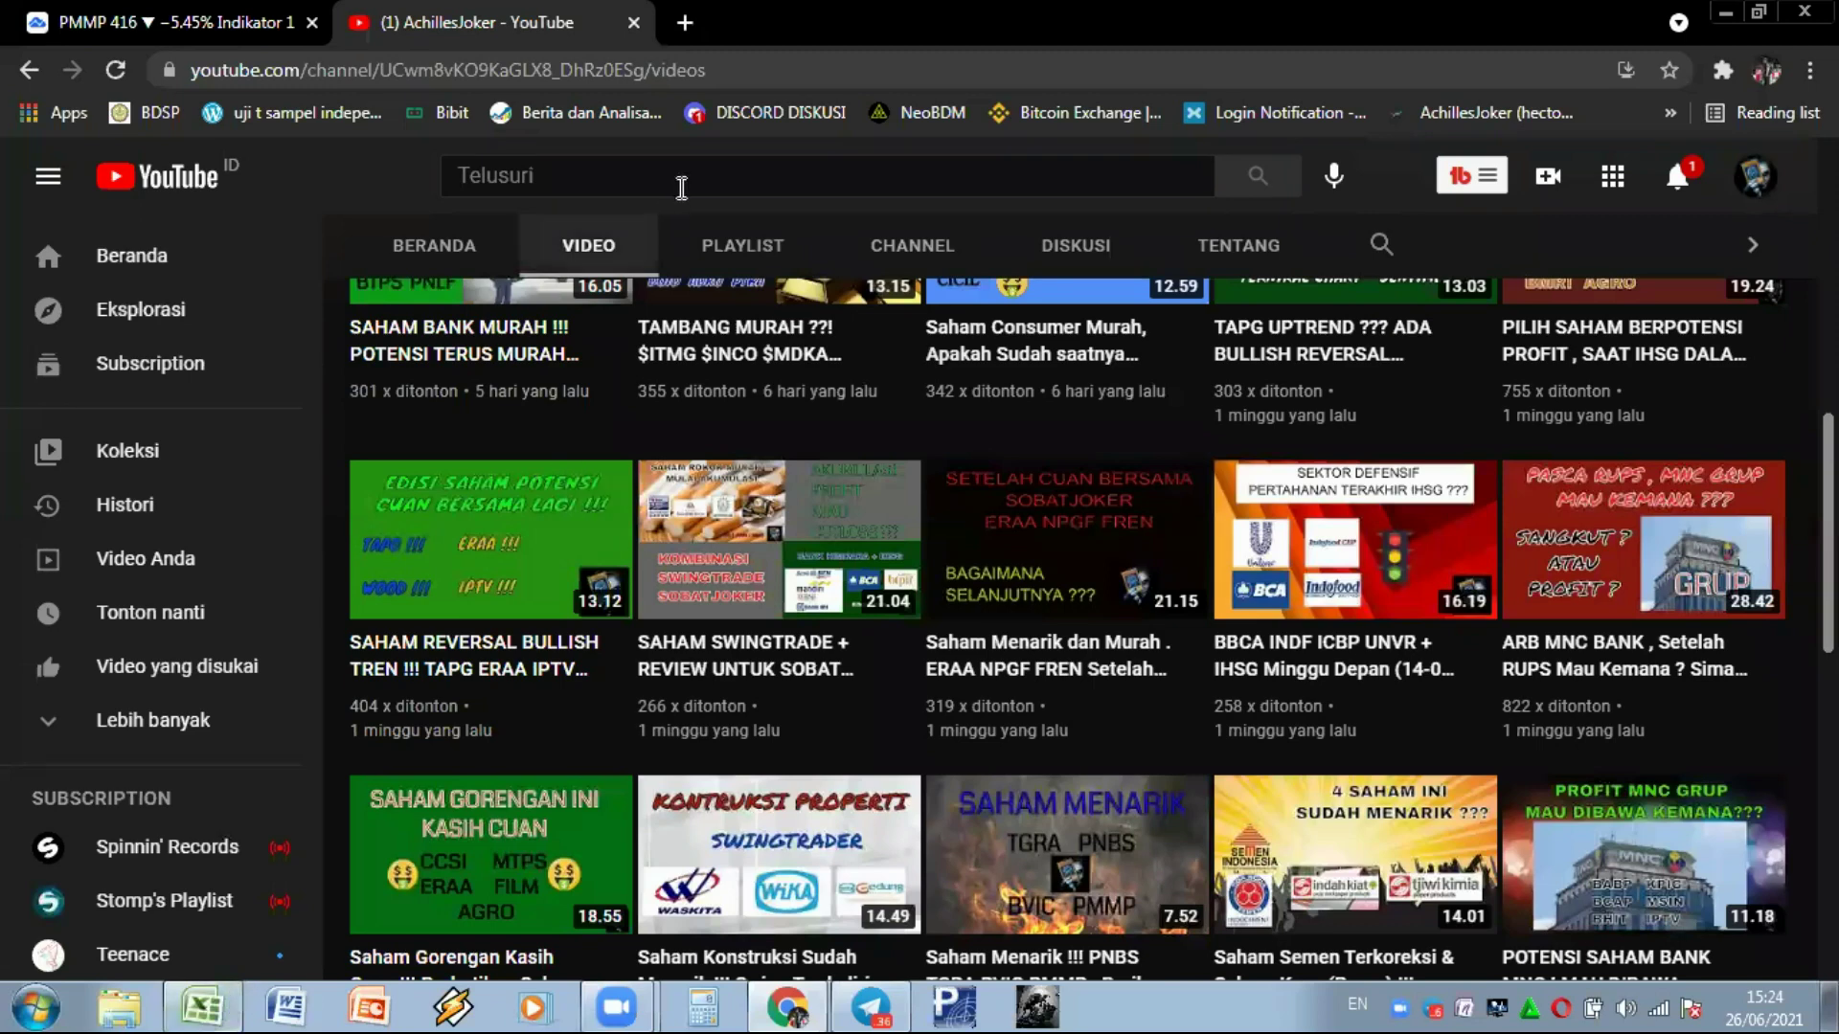
pyautogui.scroll(3, 748, 630)
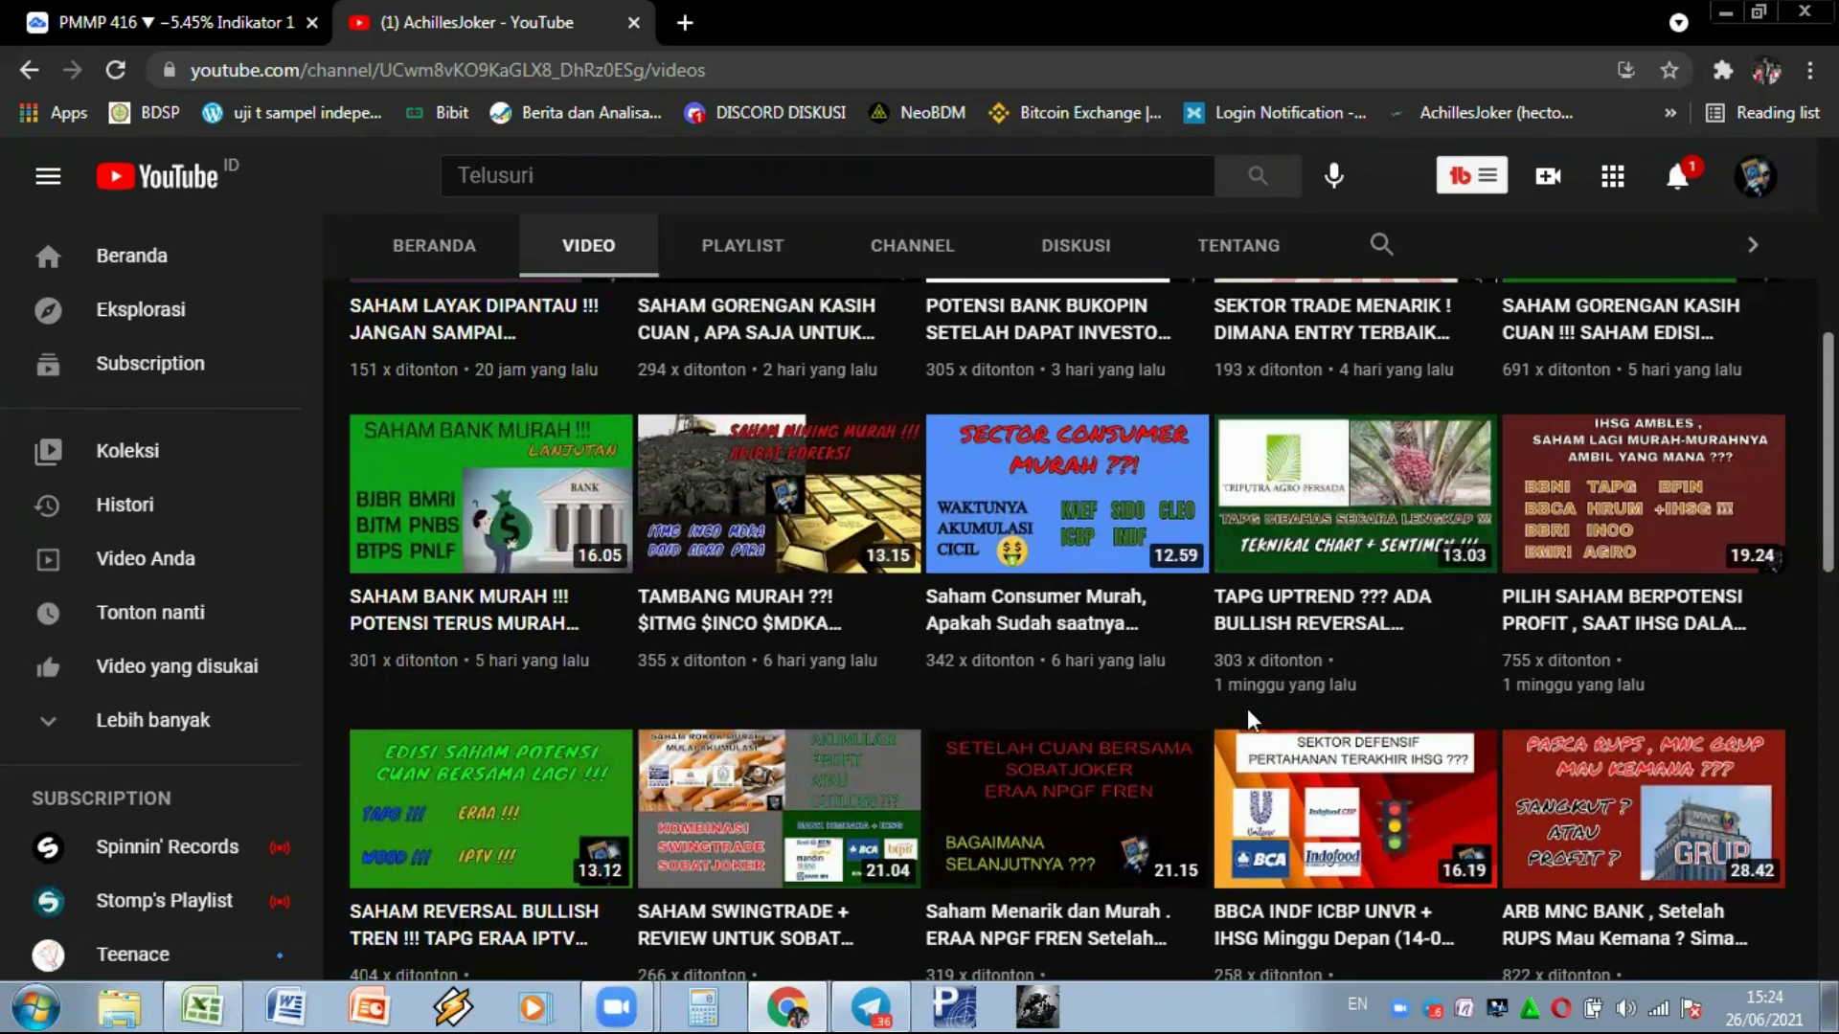
pyautogui.click(215, 23)
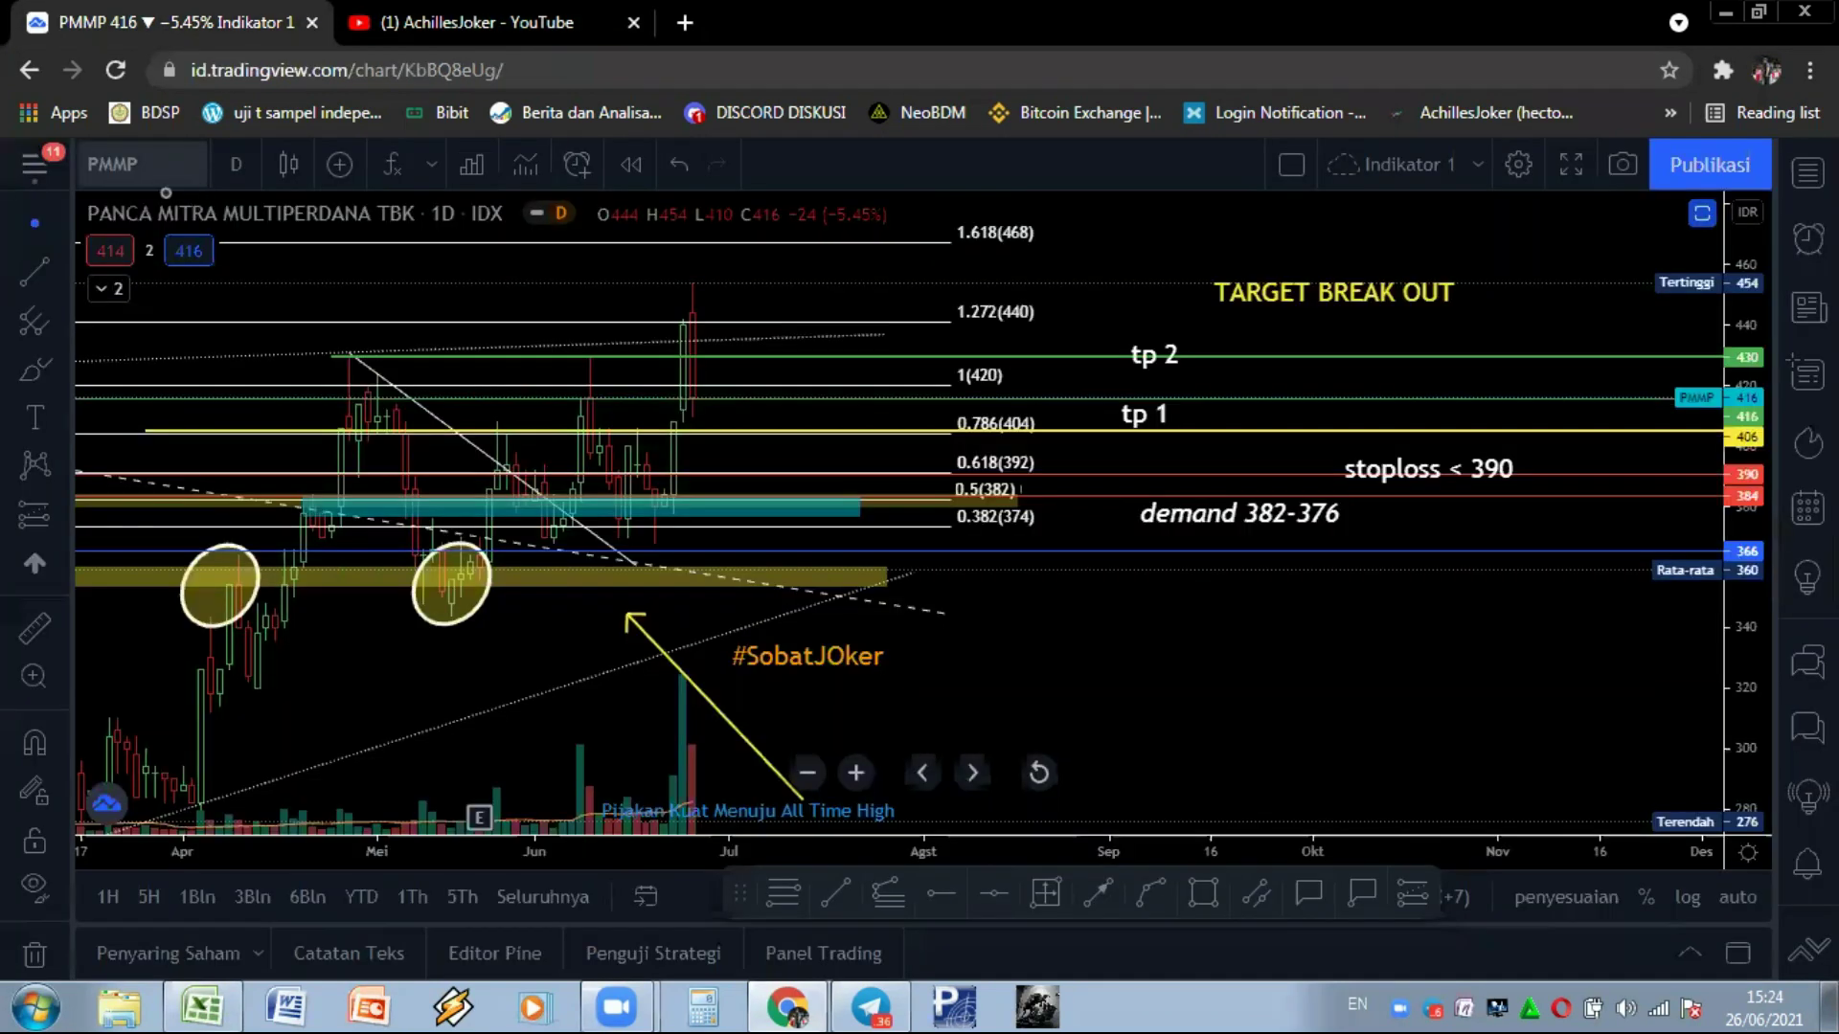
pyautogui.click(147, 172)
pyautogui.write('TAPG')
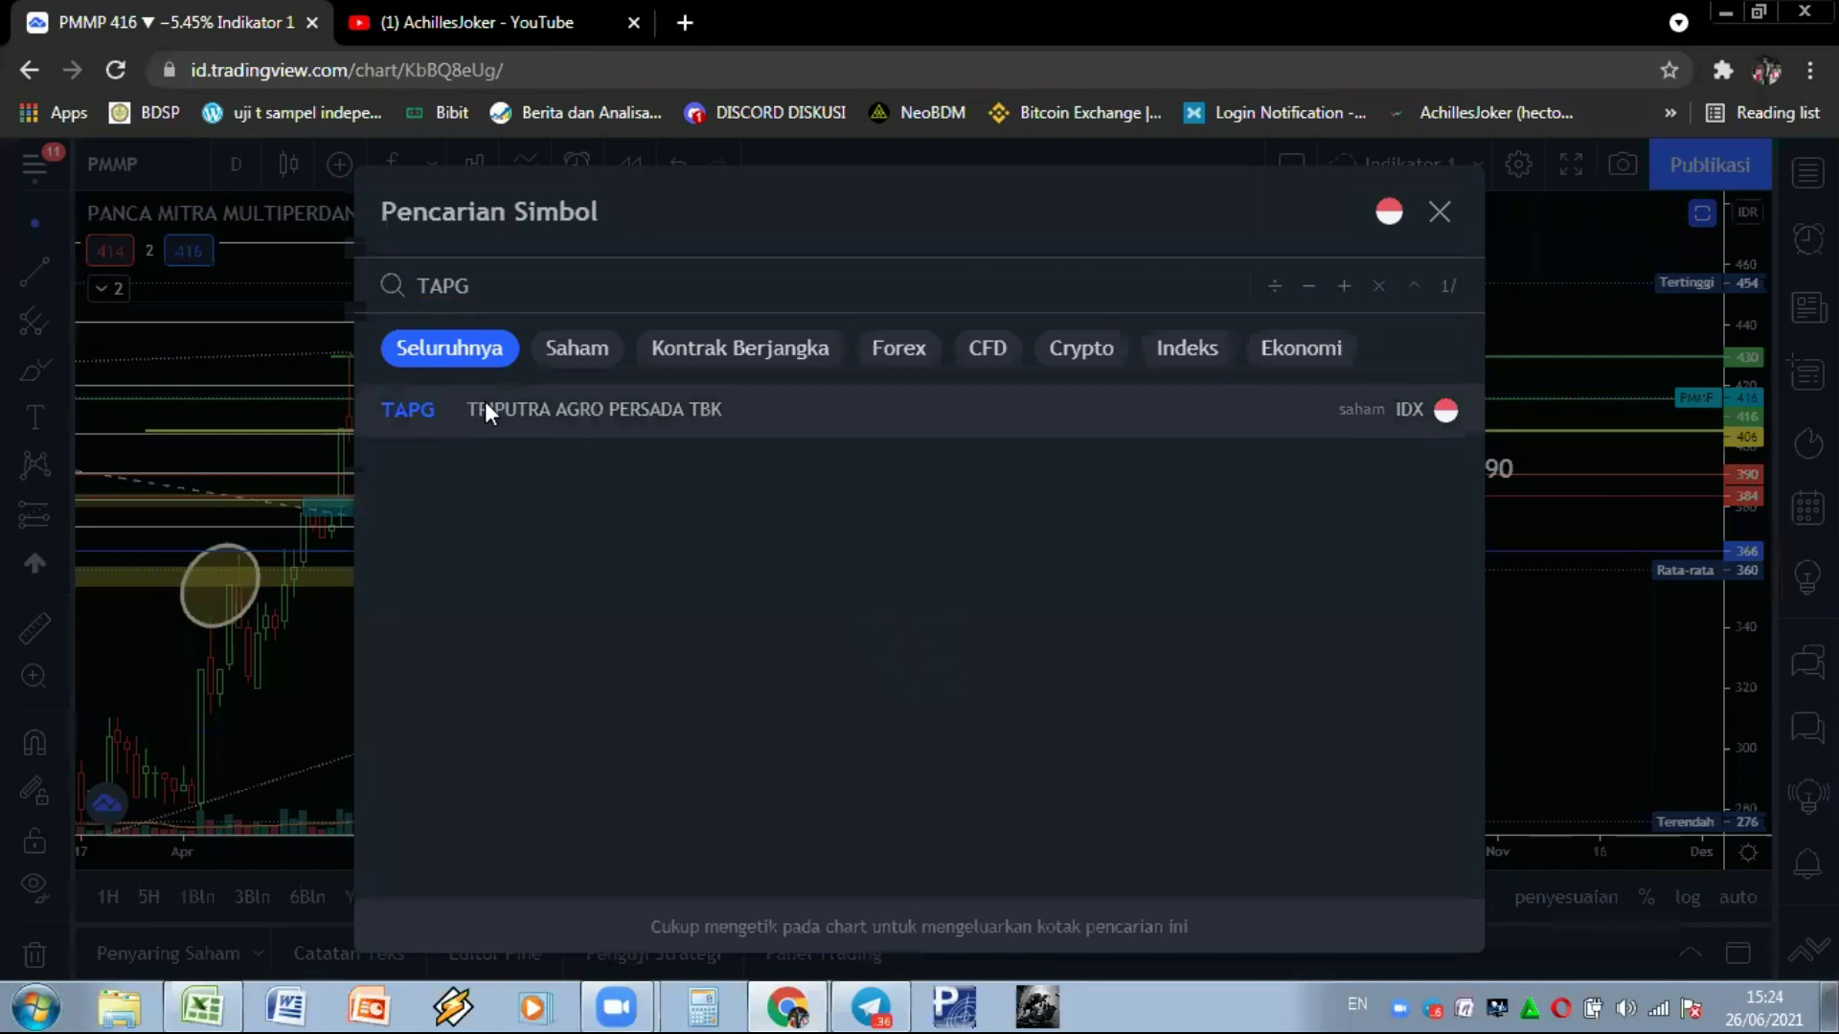
pyautogui.click(484, 400)
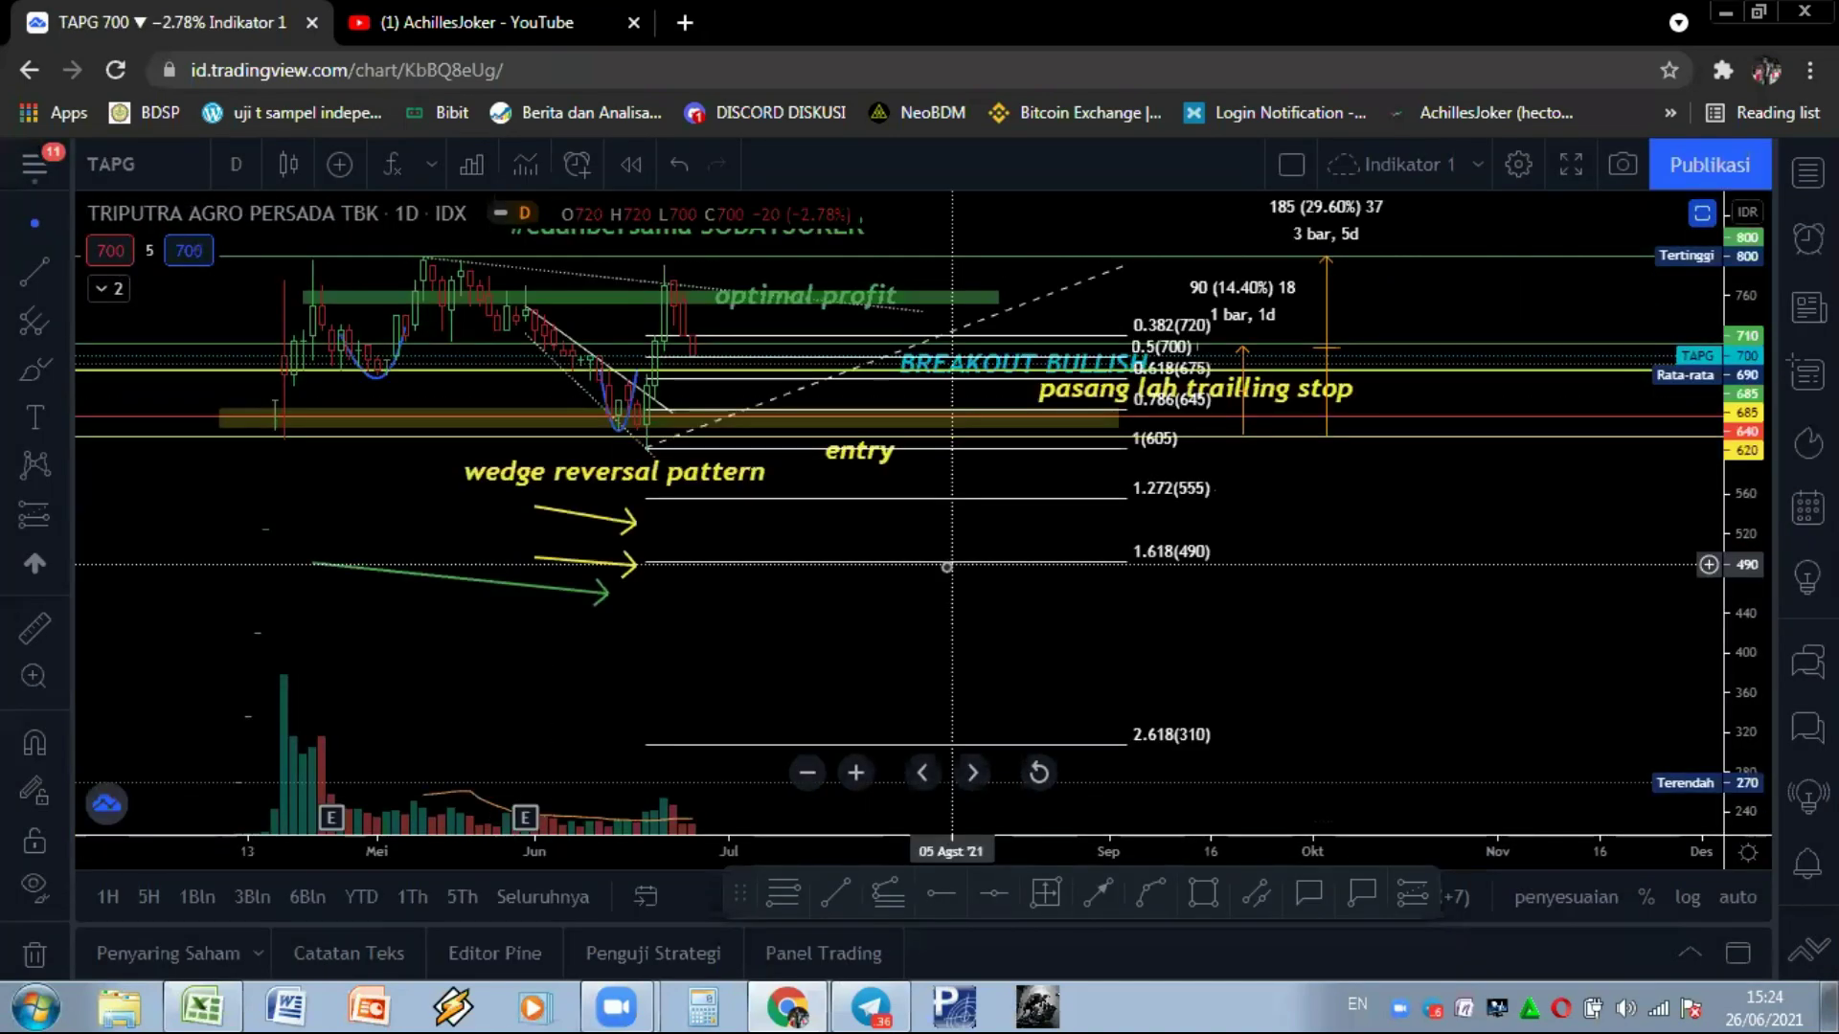
# Examine the TAPG chart's June candles between the entry zone and the optimal profit zone
pyautogui.moveTo(1530, 576); pyautogui.dragTo(1544, 624)
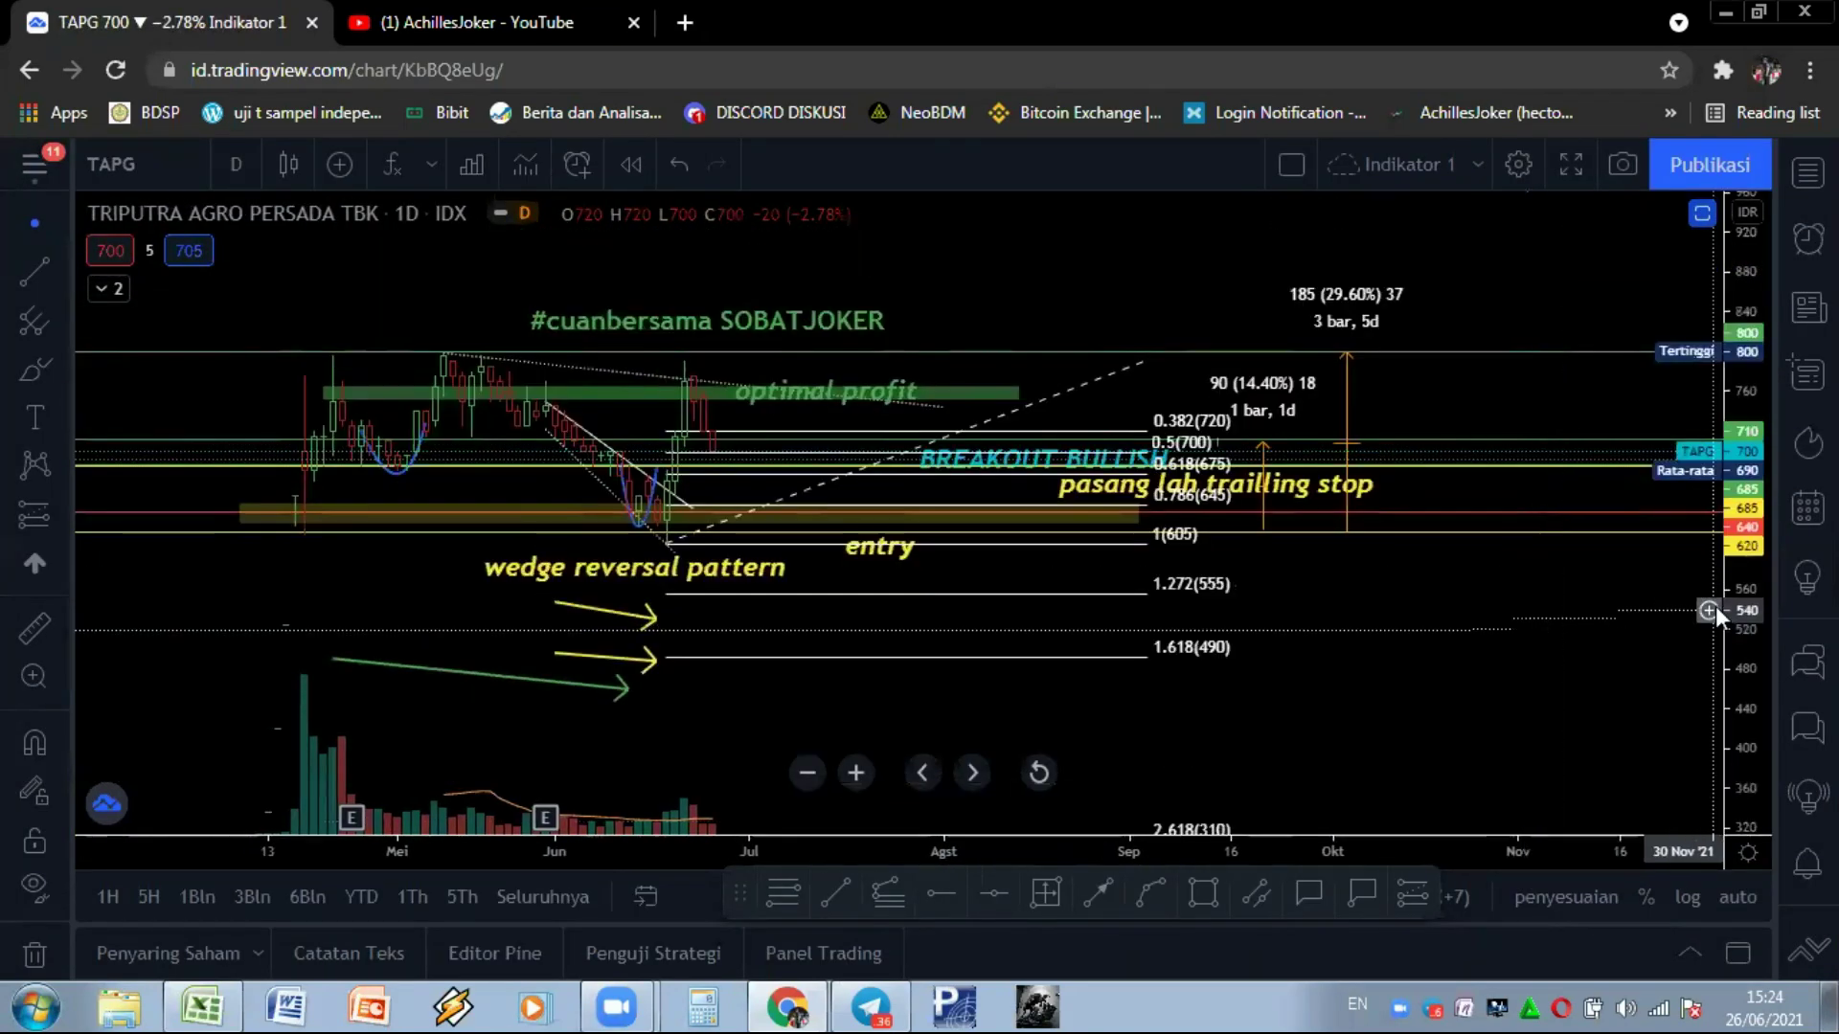
pyautogui.scroll(3, 799, 464)
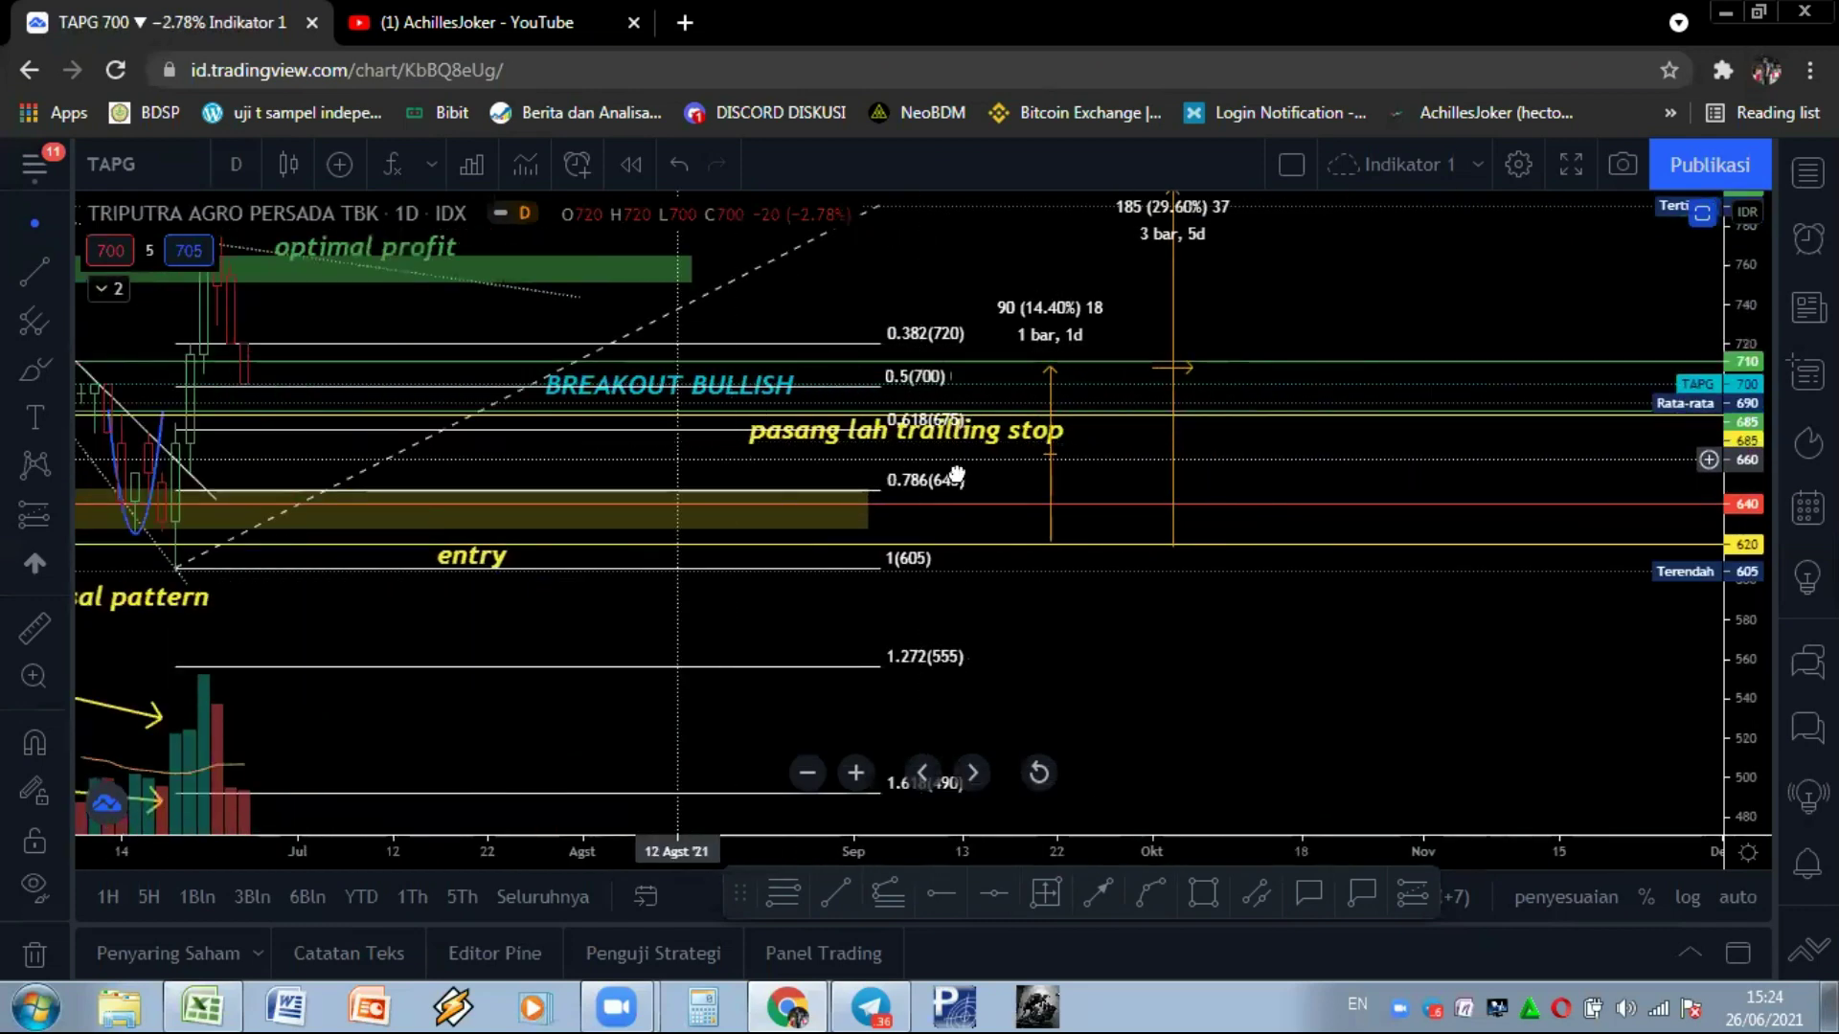
pyautogui.hscroll(-5, 751, 460)
pyautogui.click(337, 359)
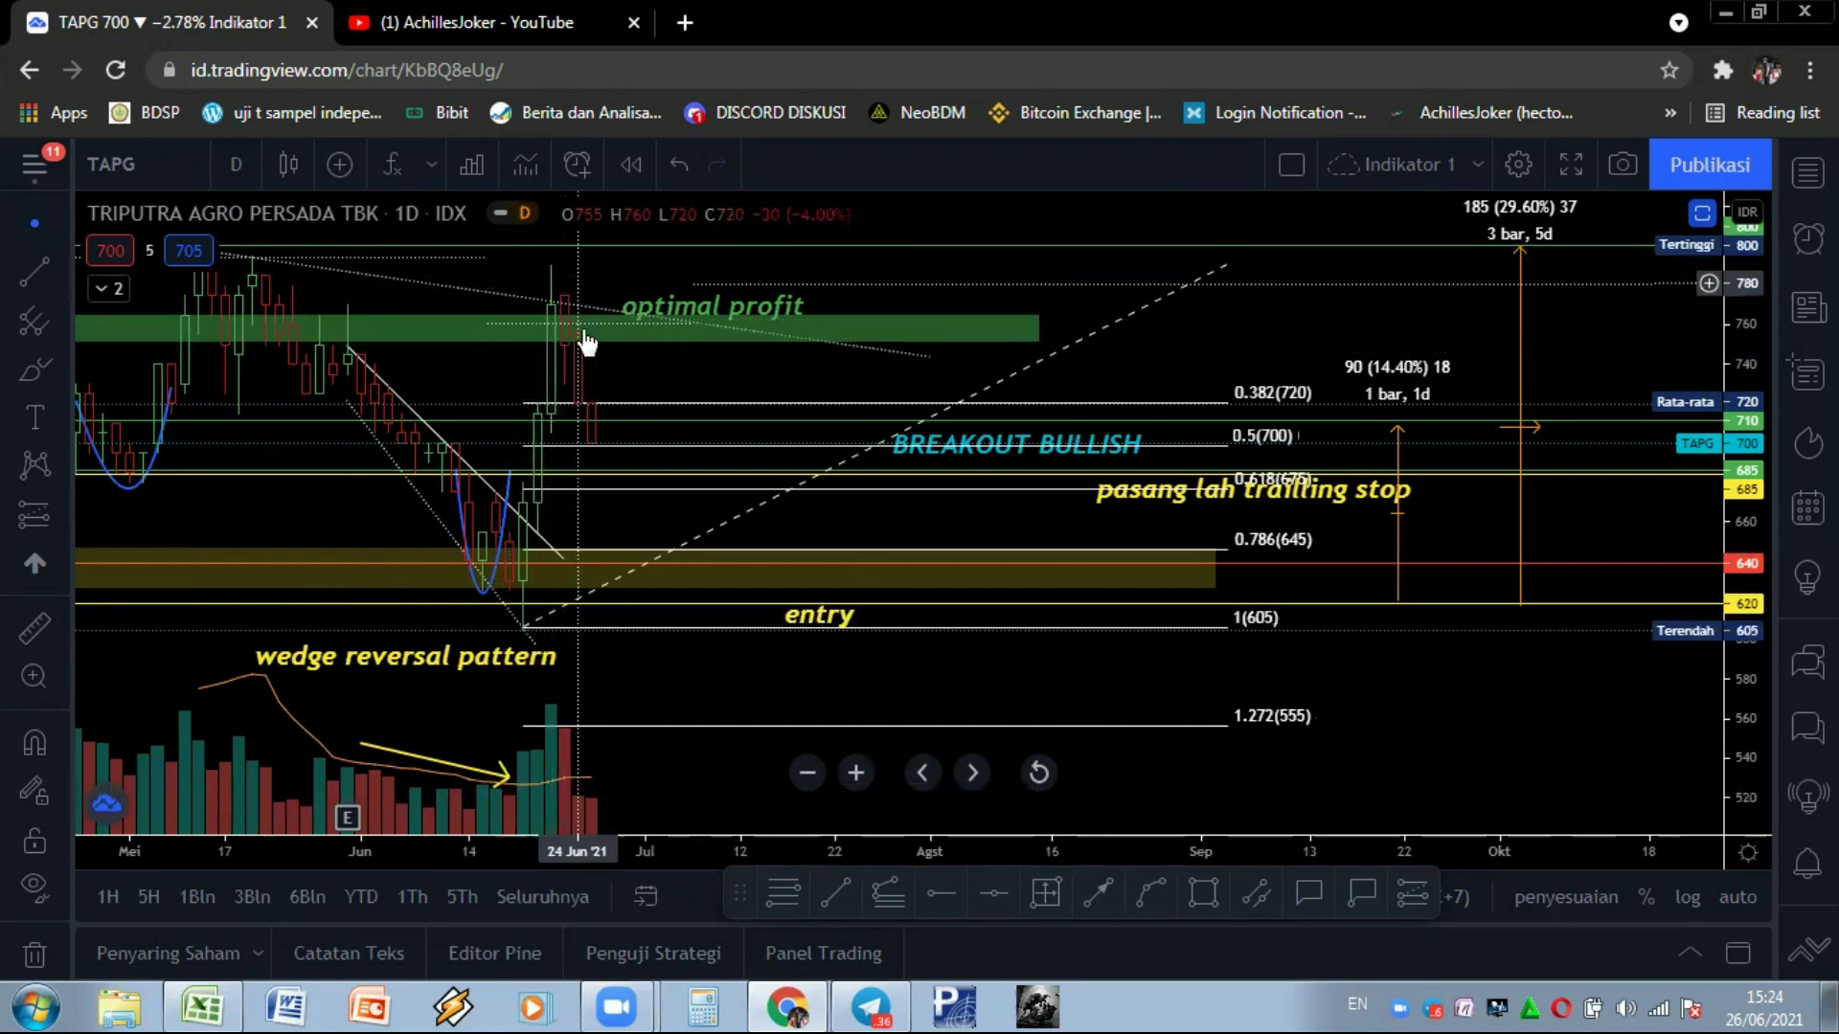
# Move the "optimal profit" label slightly to the right above the green zone on the TAPG chart and review the price pattern
pyautogui.scroll(-2, 541, 333)
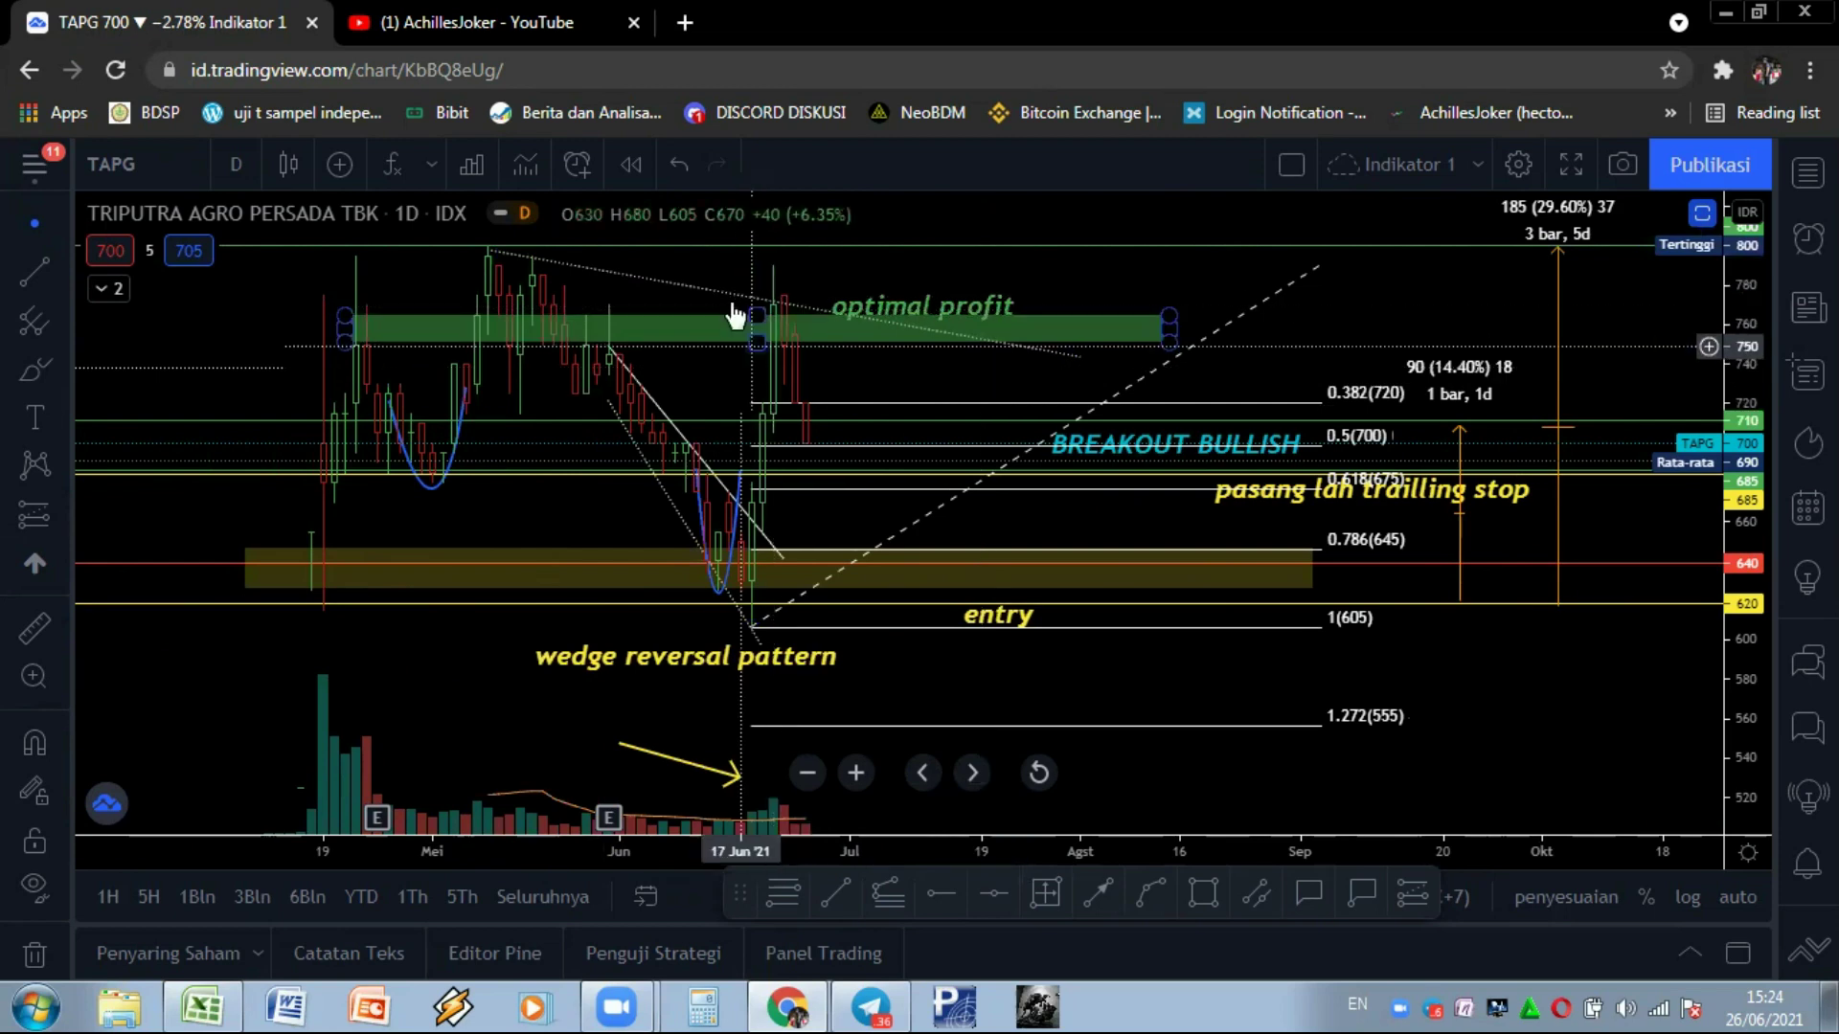
pyautogui.scroll(2, 575, 344)
pyautogui.click(546, 337)
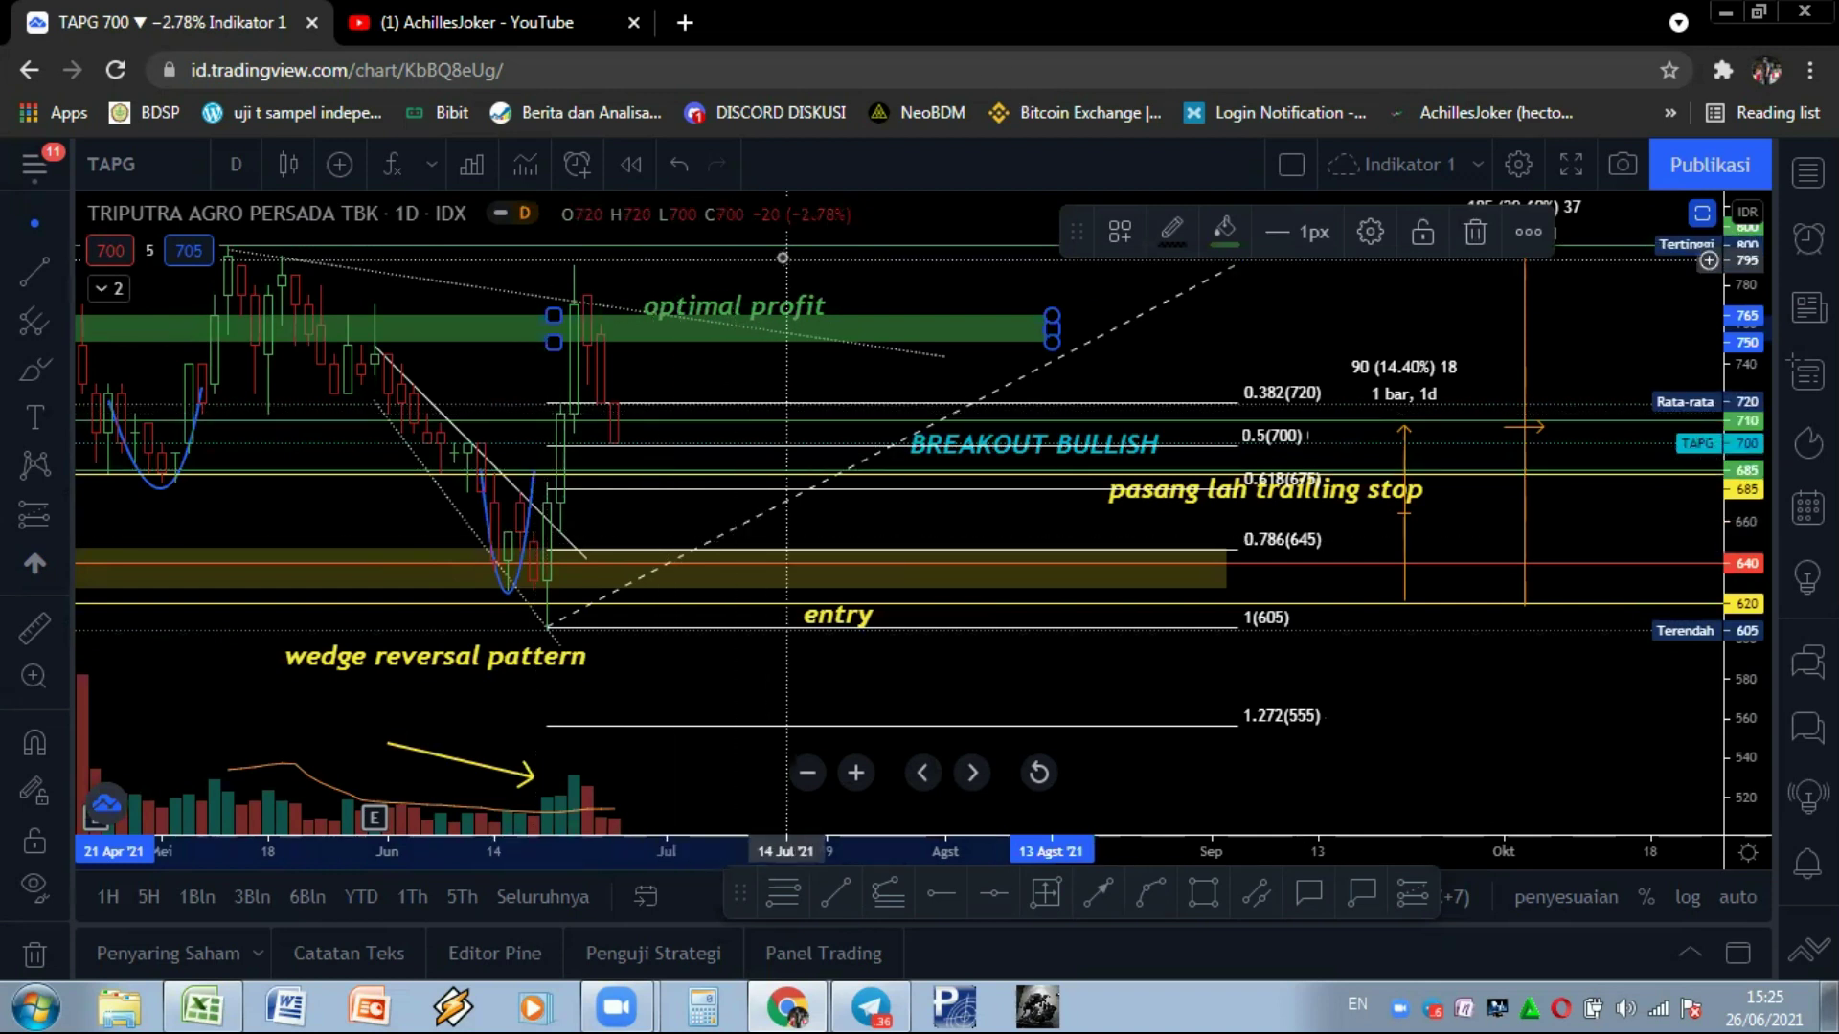
pyautogui.moveTo(751, 305); pyautogui.dragTo(778, 302)
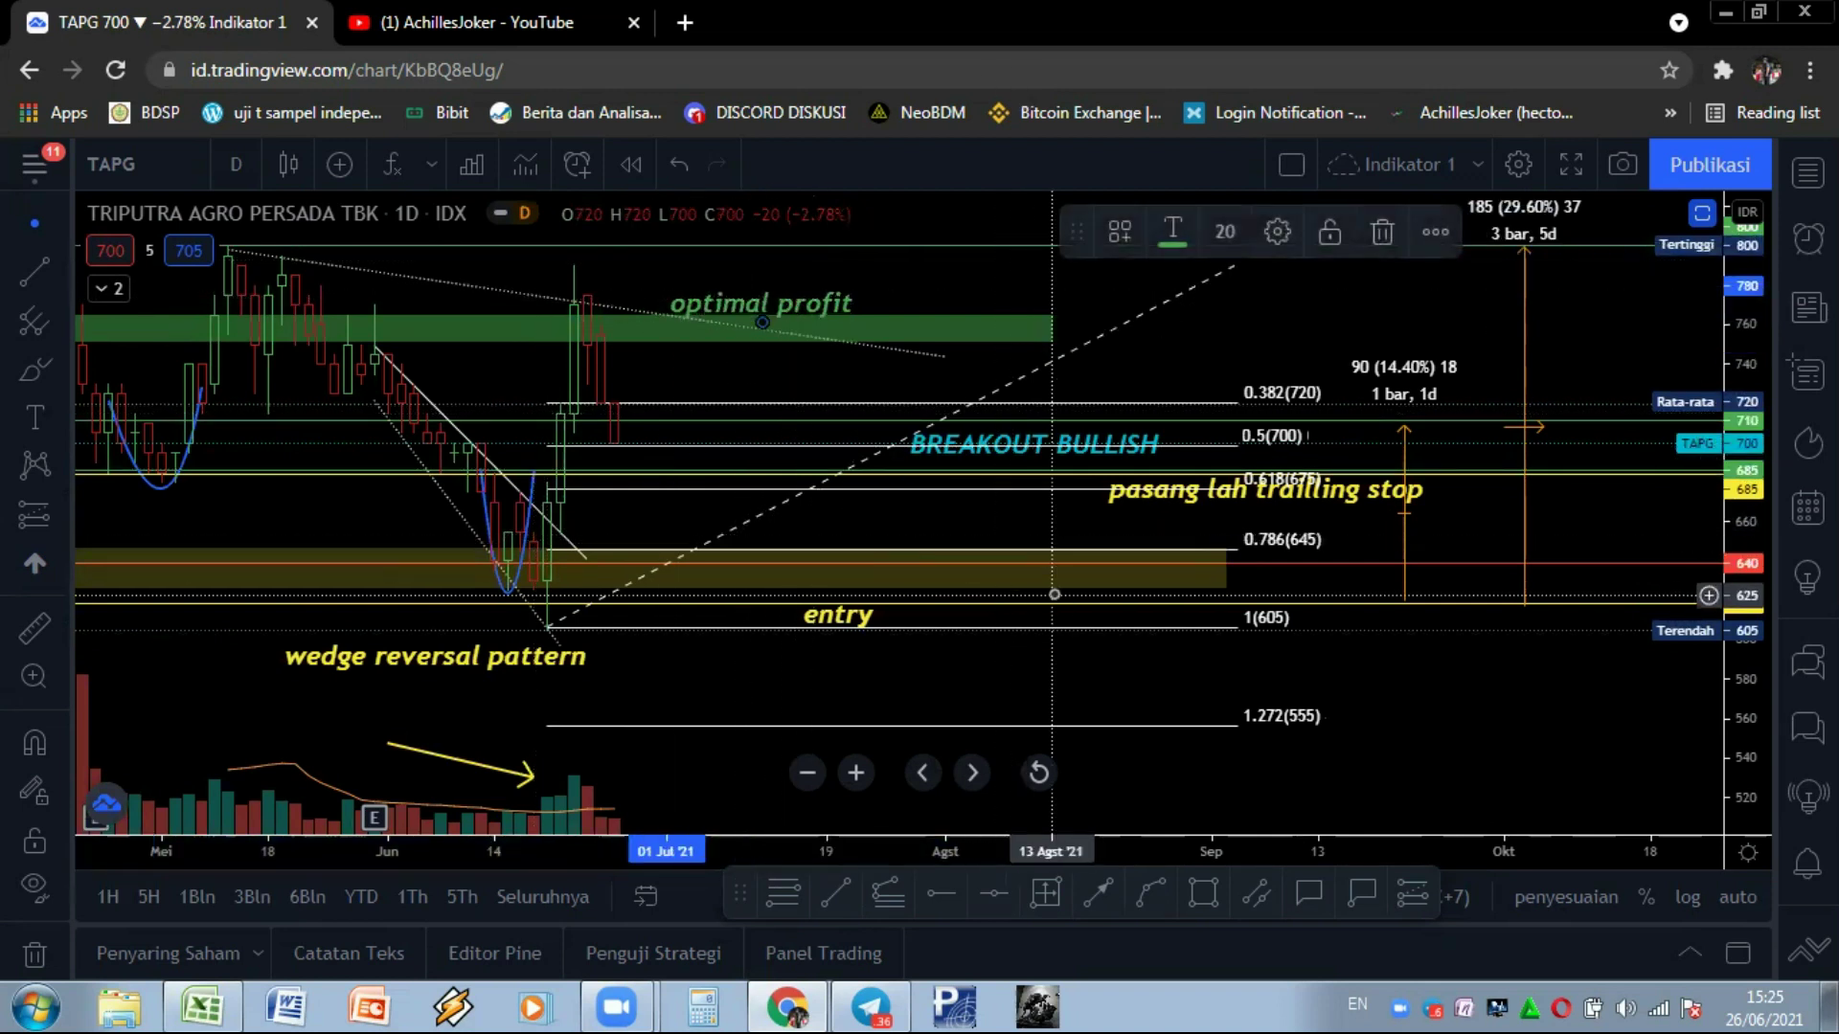
pyautogui.moveTo(767, 382); pyautogui.dragTo(801, 411)
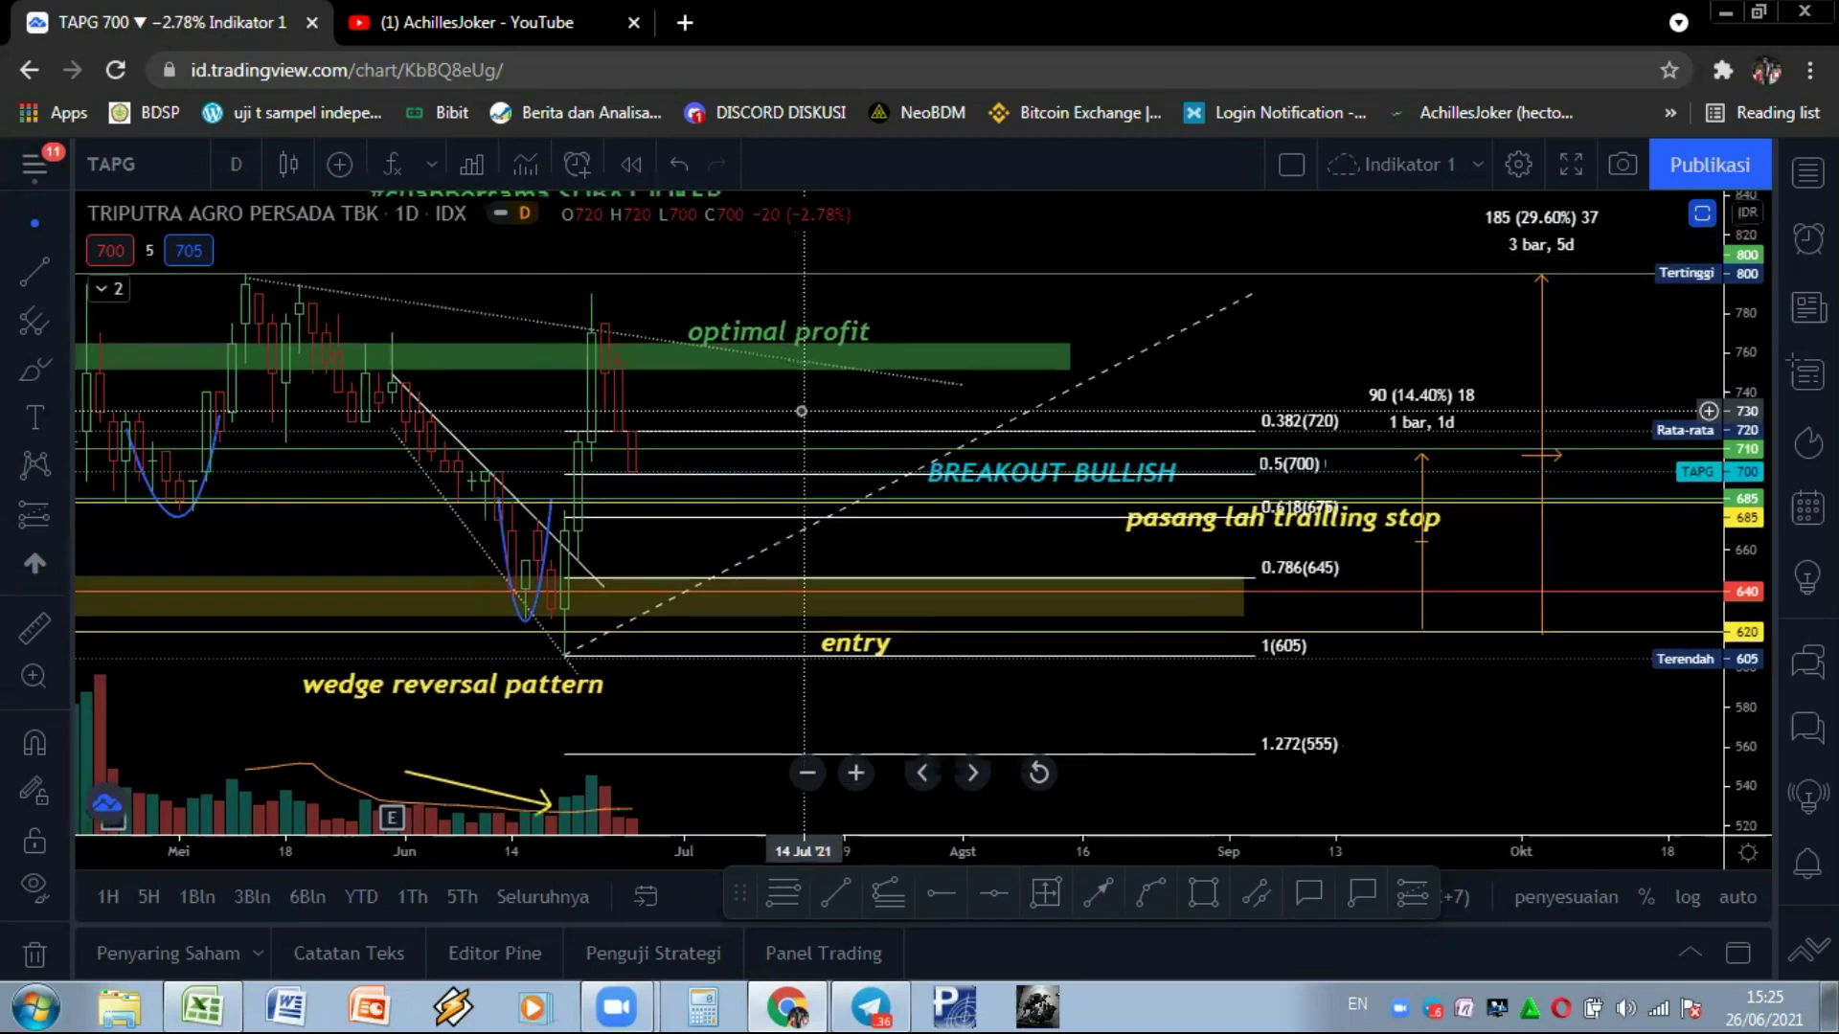
pyautogui.scroll(-2, 801, 411)
pyautogui.scroll(1, 1618, 479)
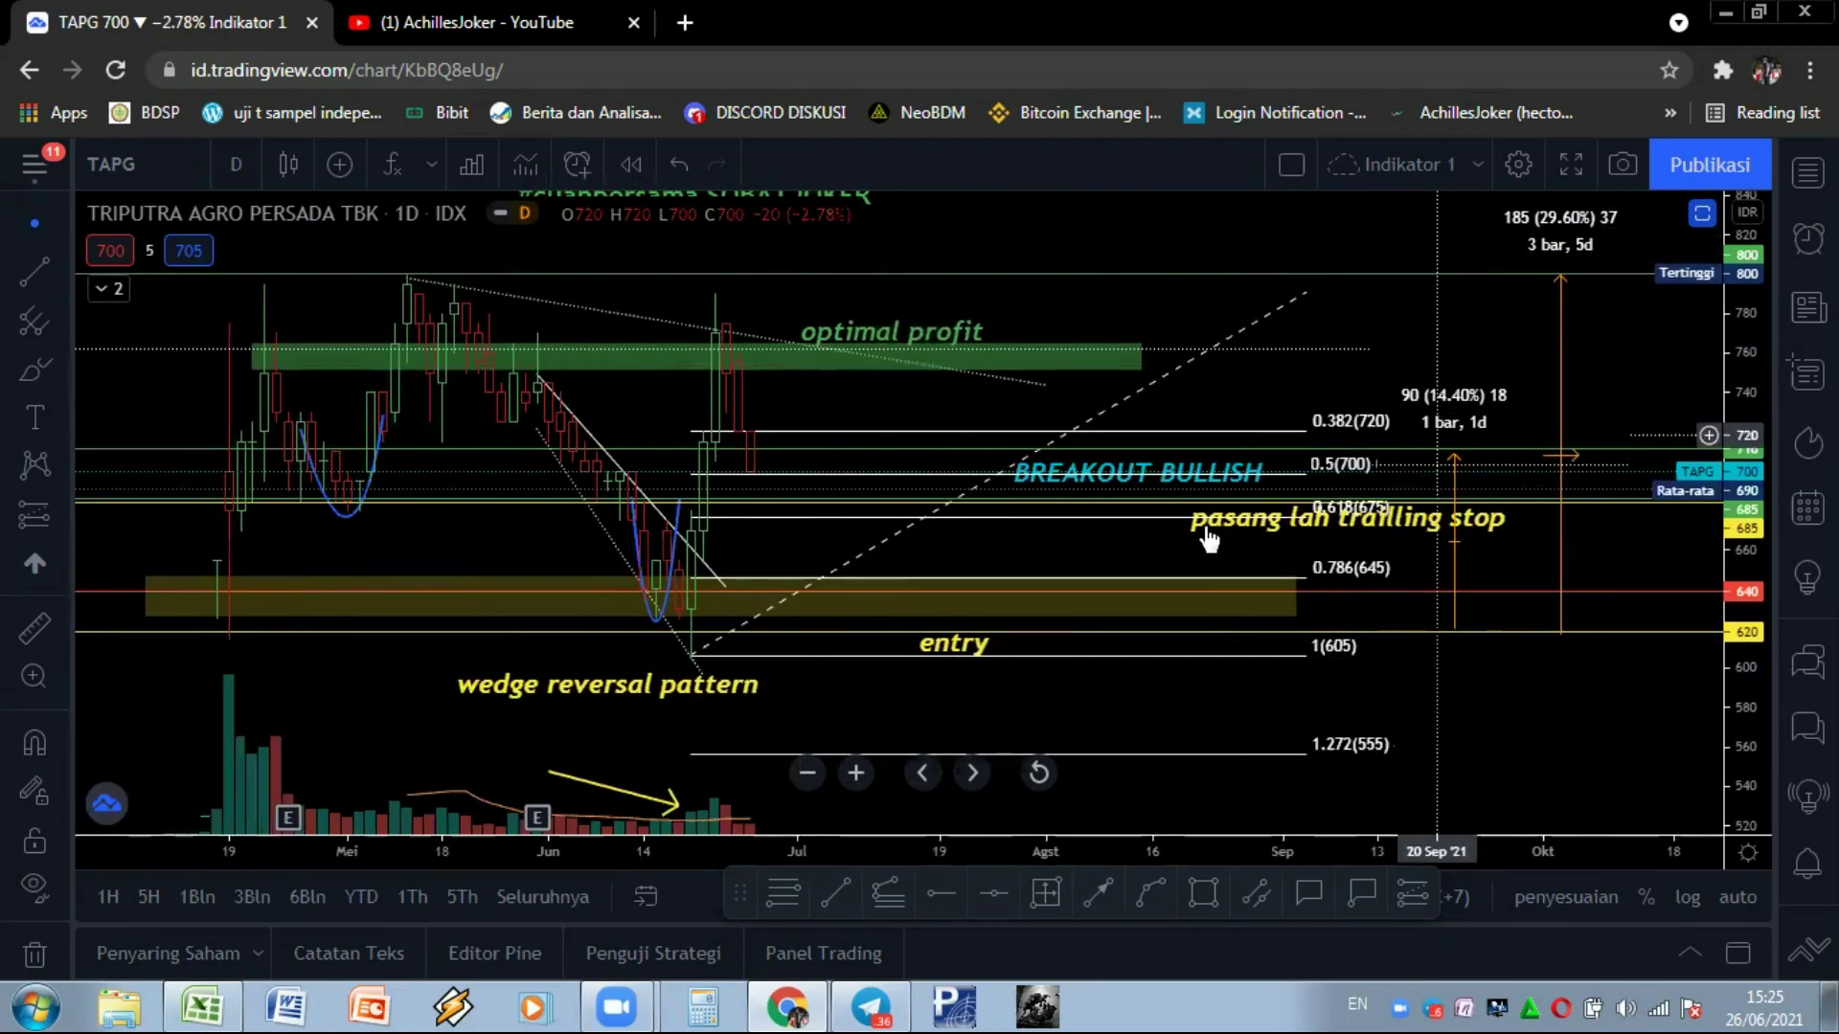
pyautogui.scroll(1, 1197, 533)
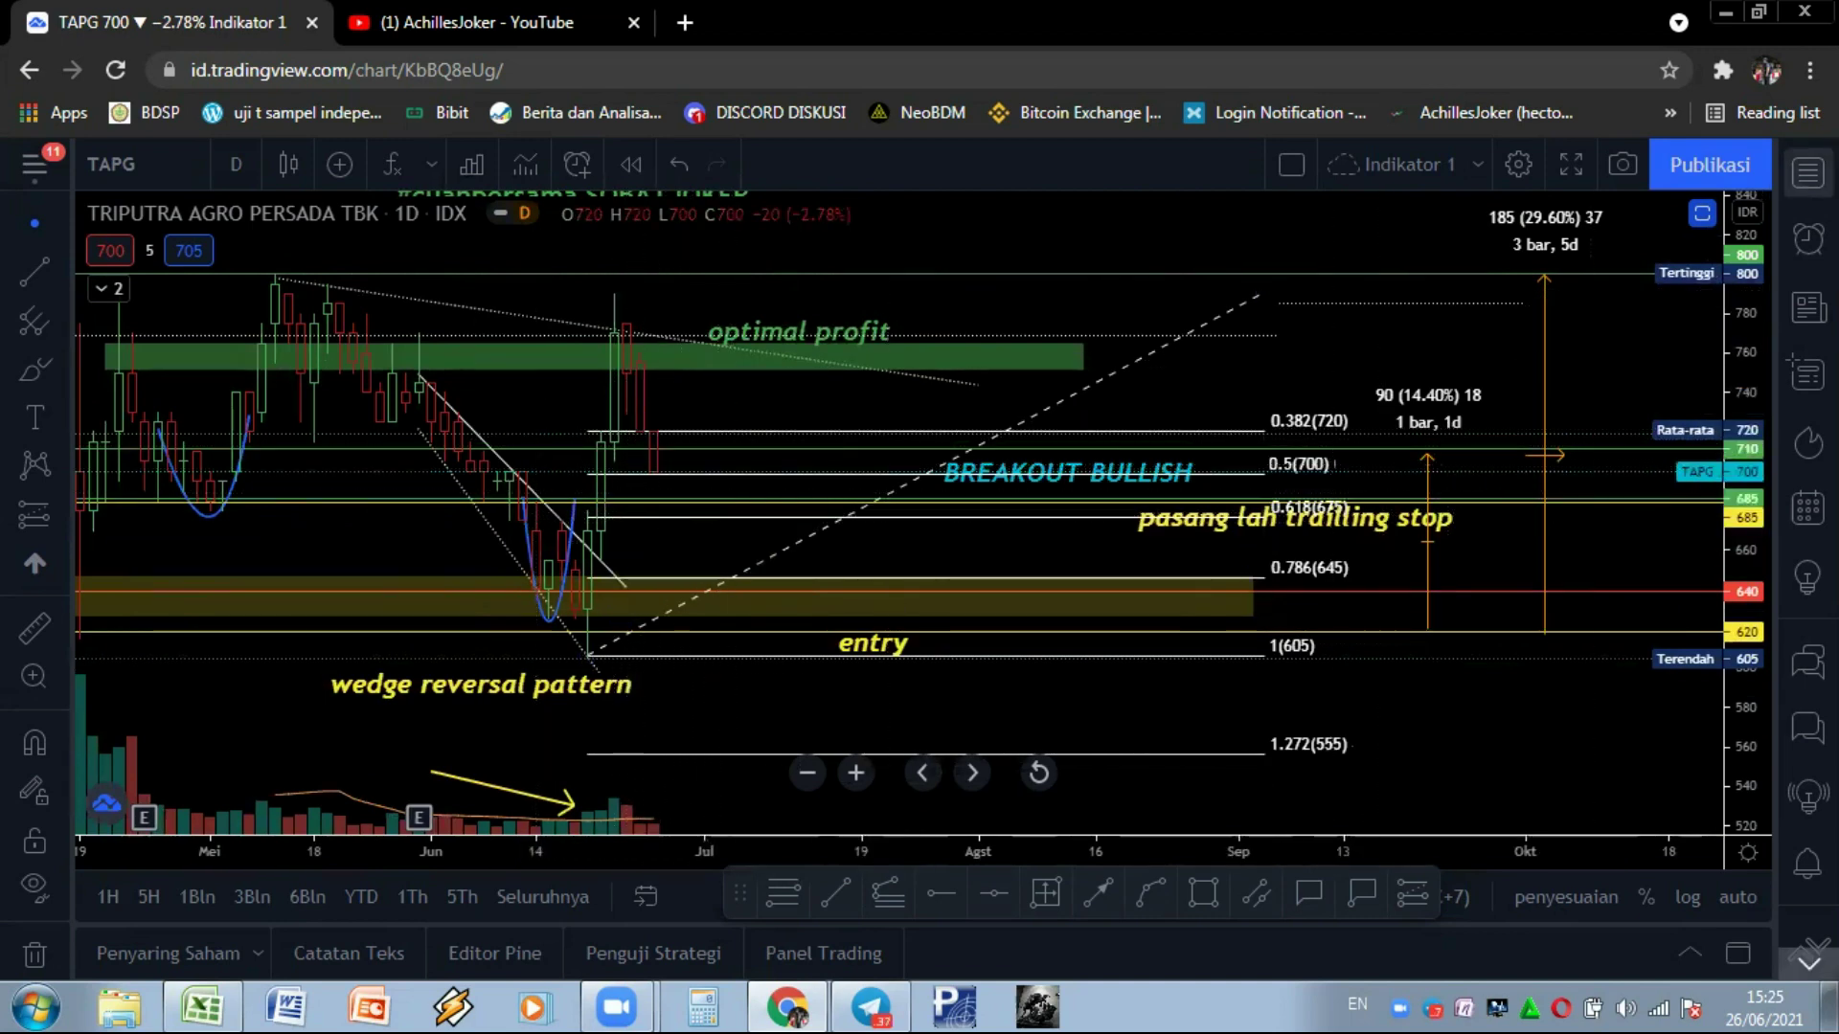
# Show the KOMODITI watchlist, look through its commodity prices down to CPOM20, and hide the watchlist again
pyautogui.click(1807, 173)
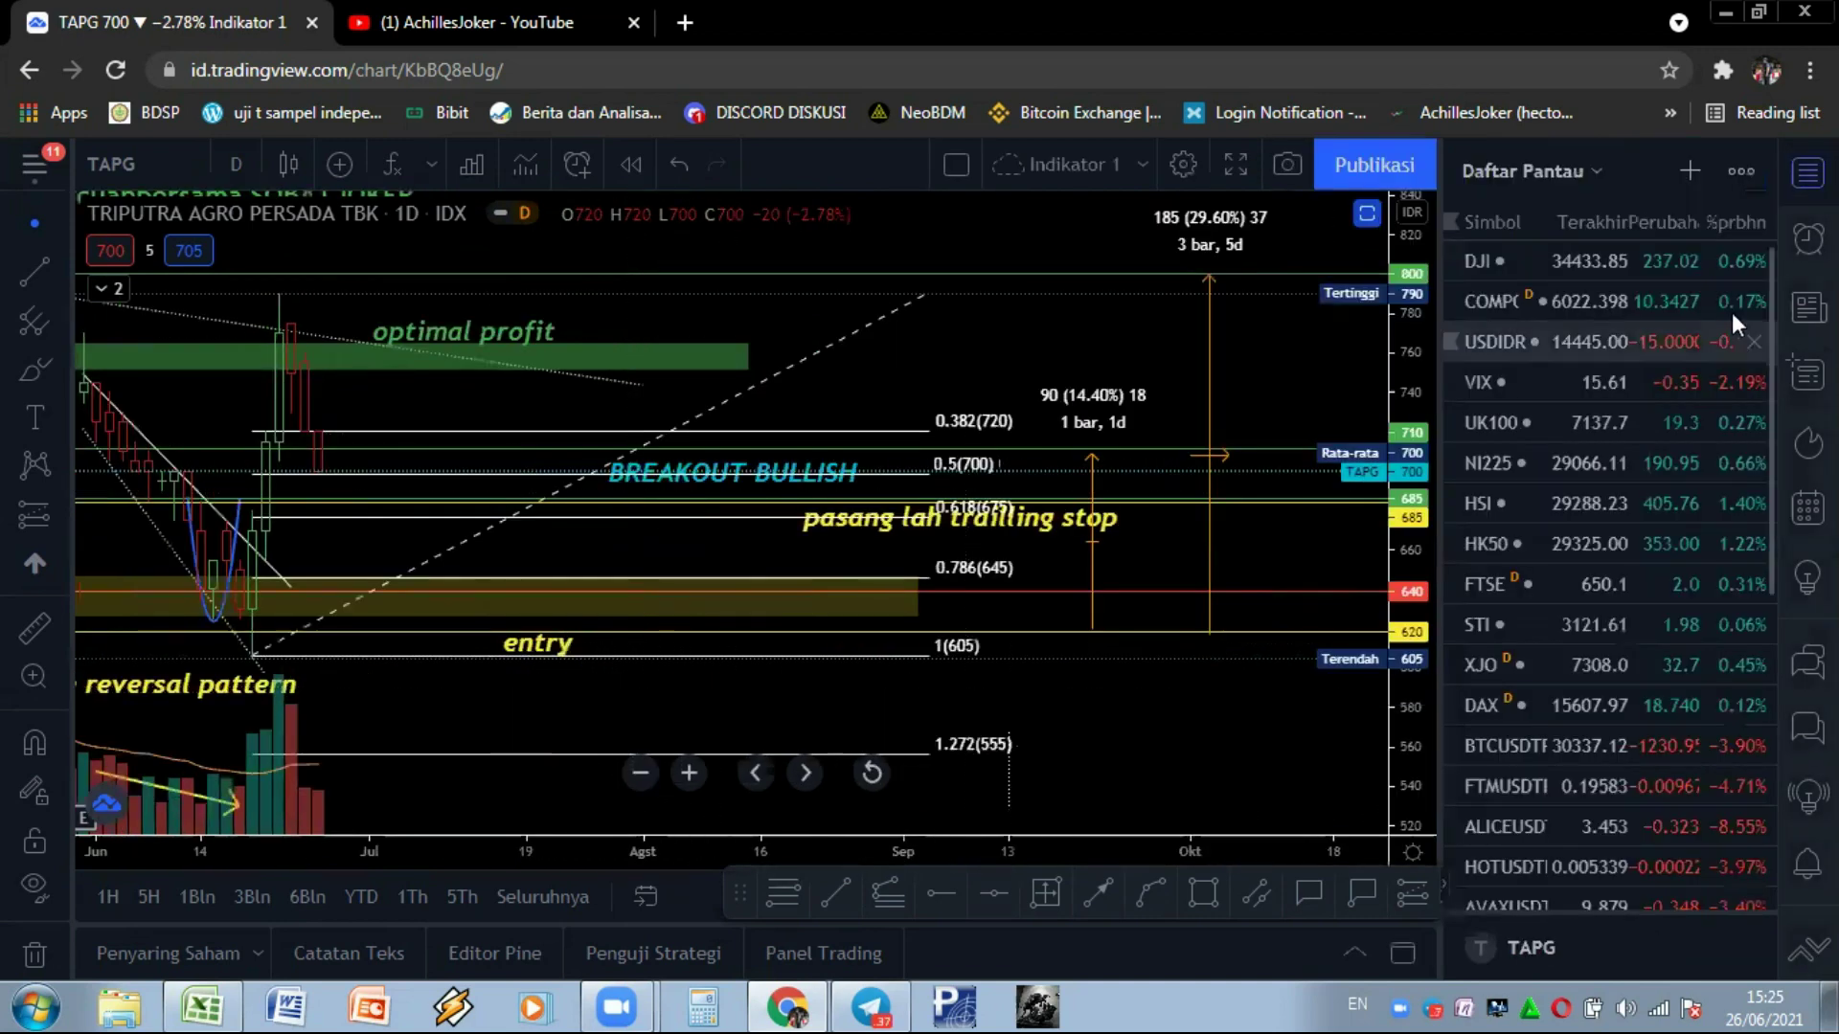
pyautogui.click(1595, 175)
pyautogui.click(1524, 378)
pyautogui.scroll(-5, 1566, 535)
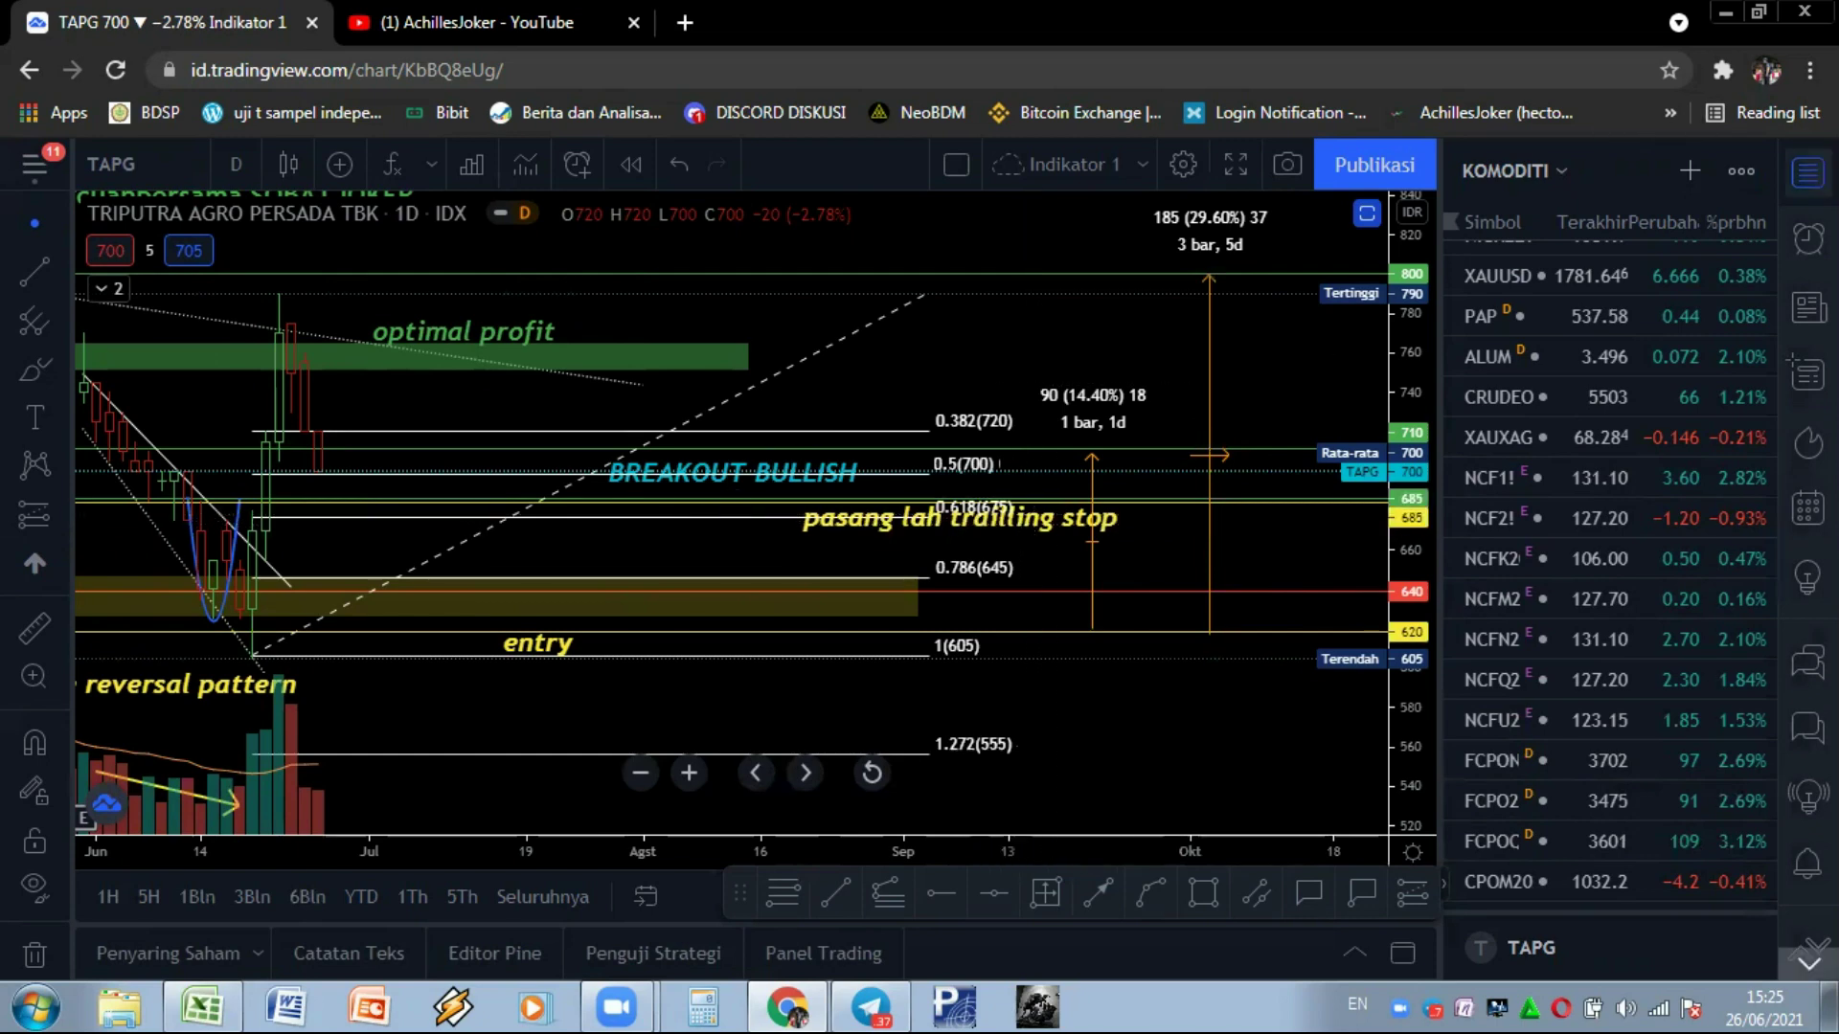
pyautogui.click(1808, 957)
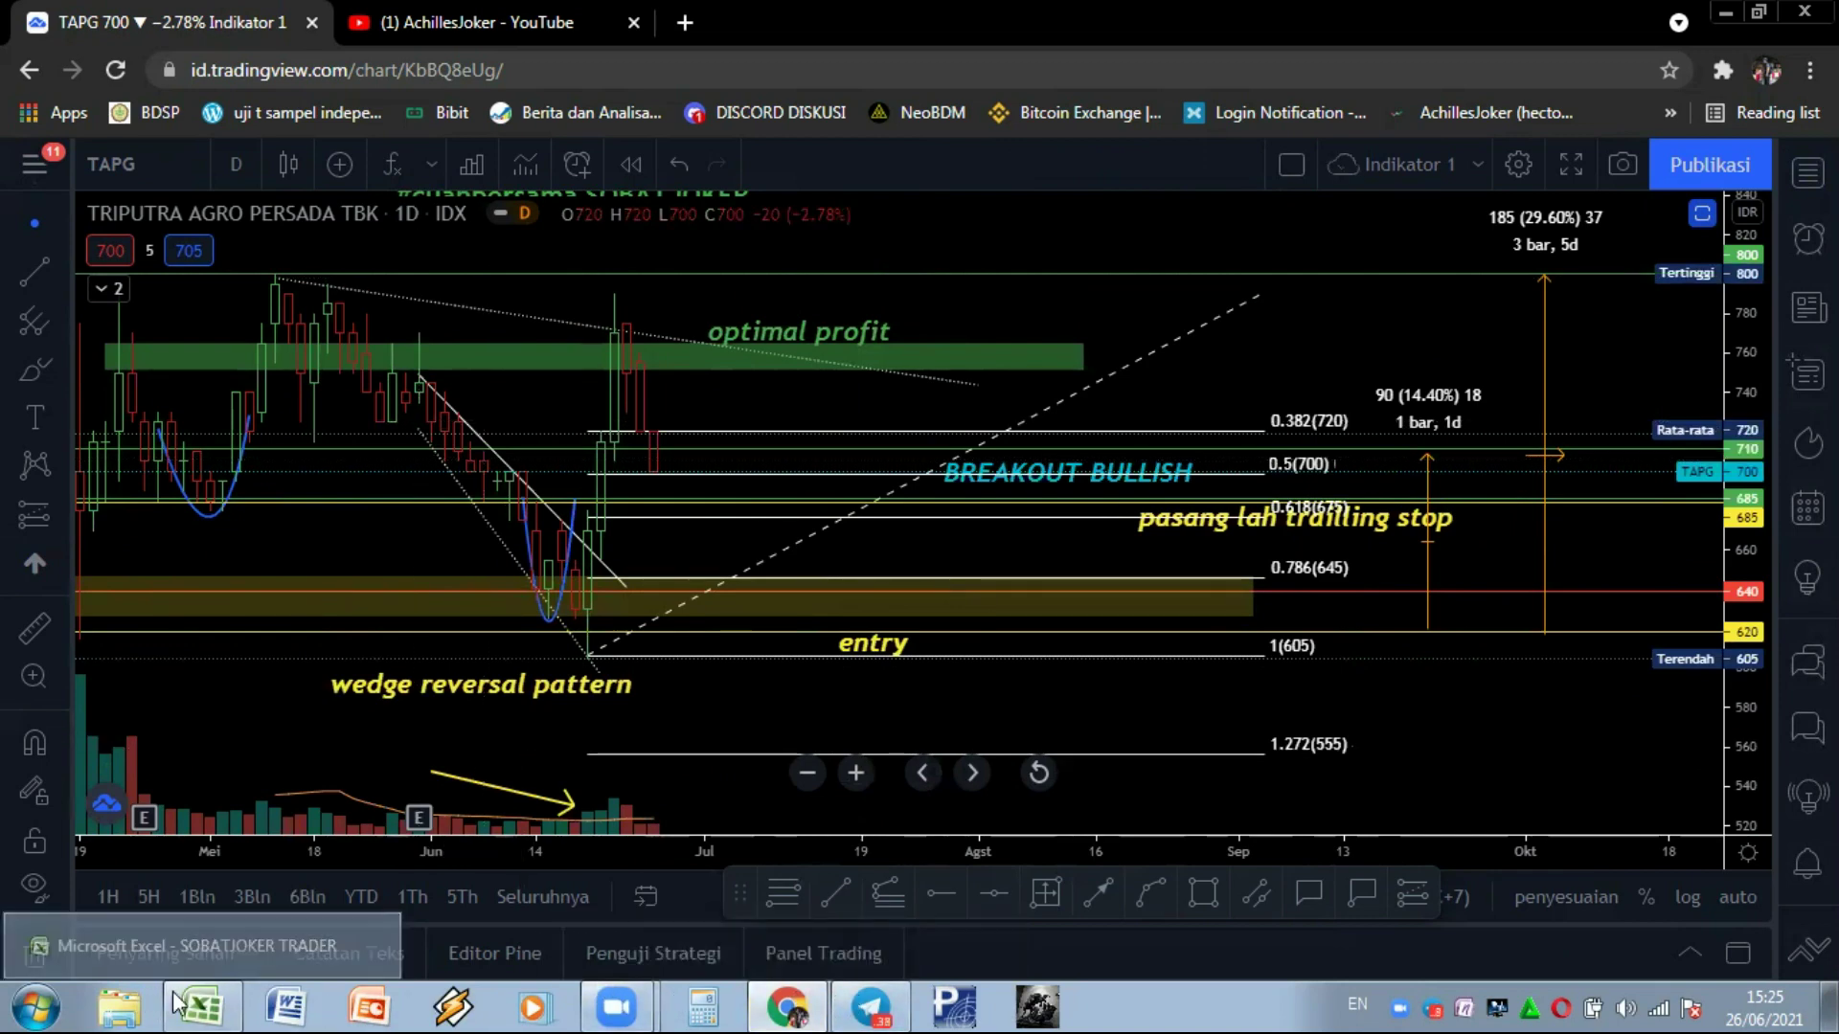
# Switch to Excel and check the total profit percentage in F29 and the total stop-loss percentage in G29
pyautogui.click(204, 1006)
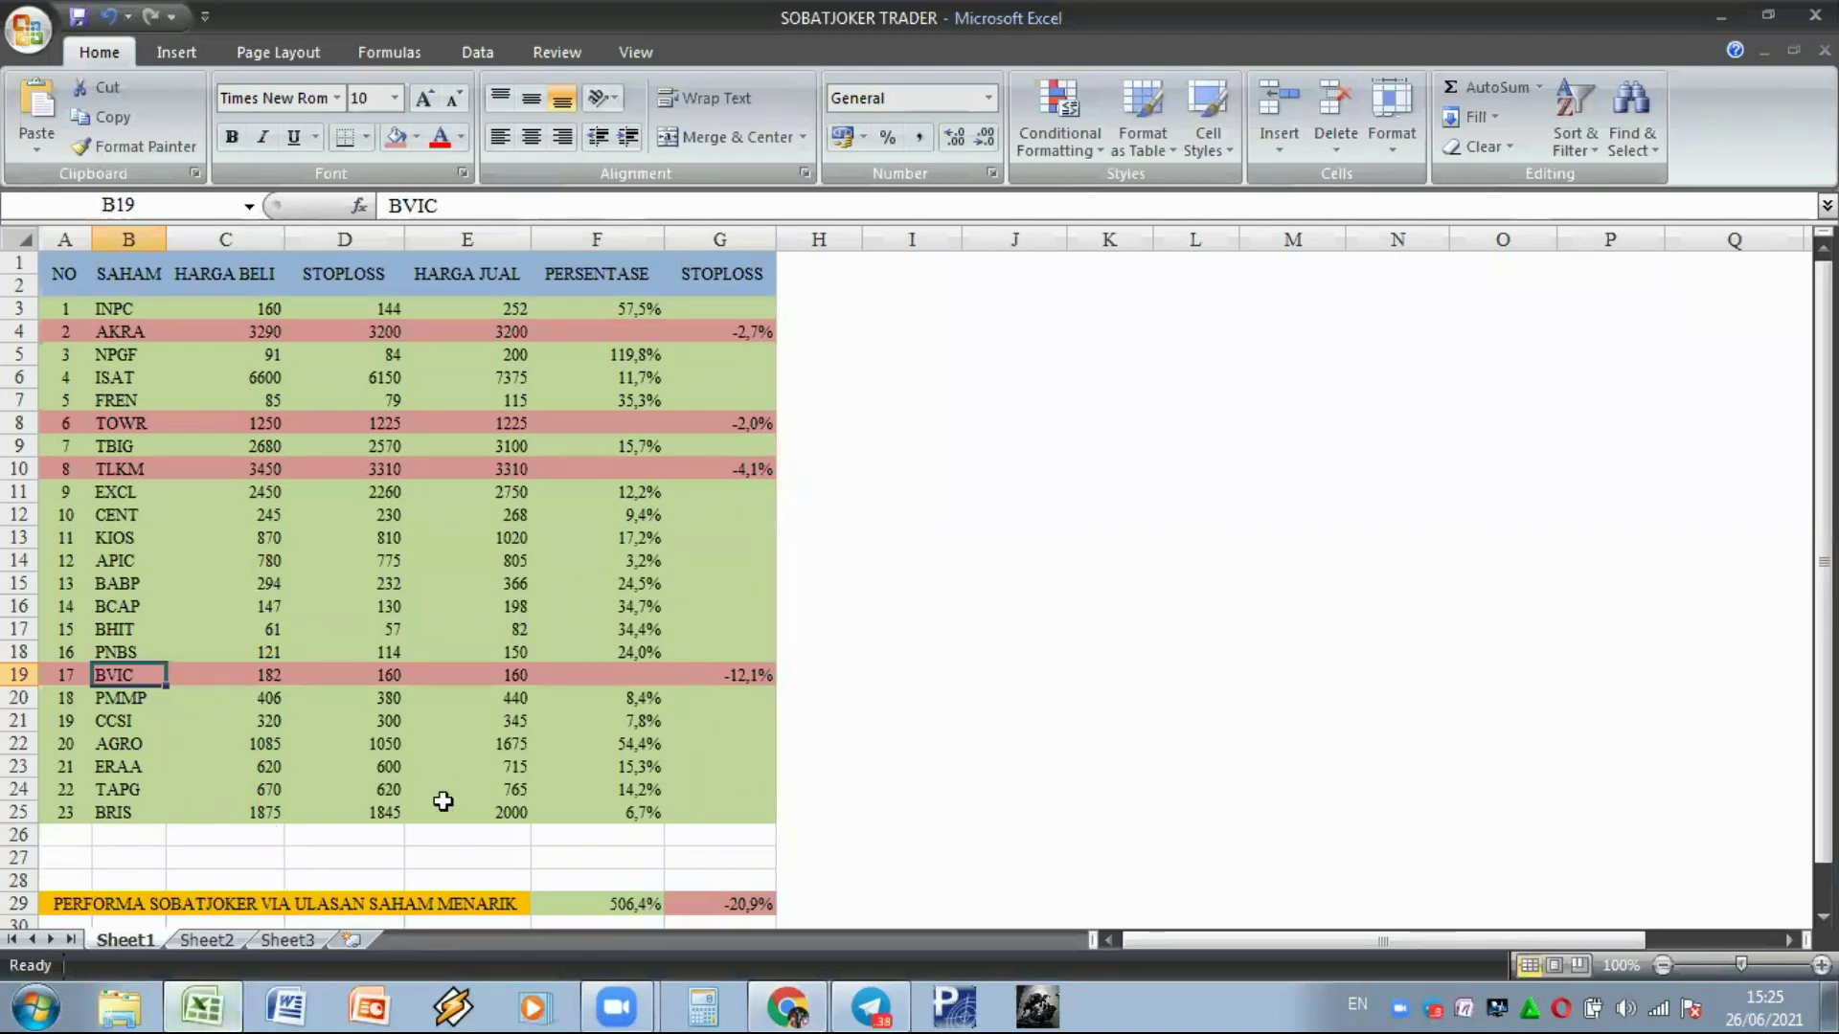
pyautogui.moveTo(203, 1004)
pyautogui.click(589, 909)
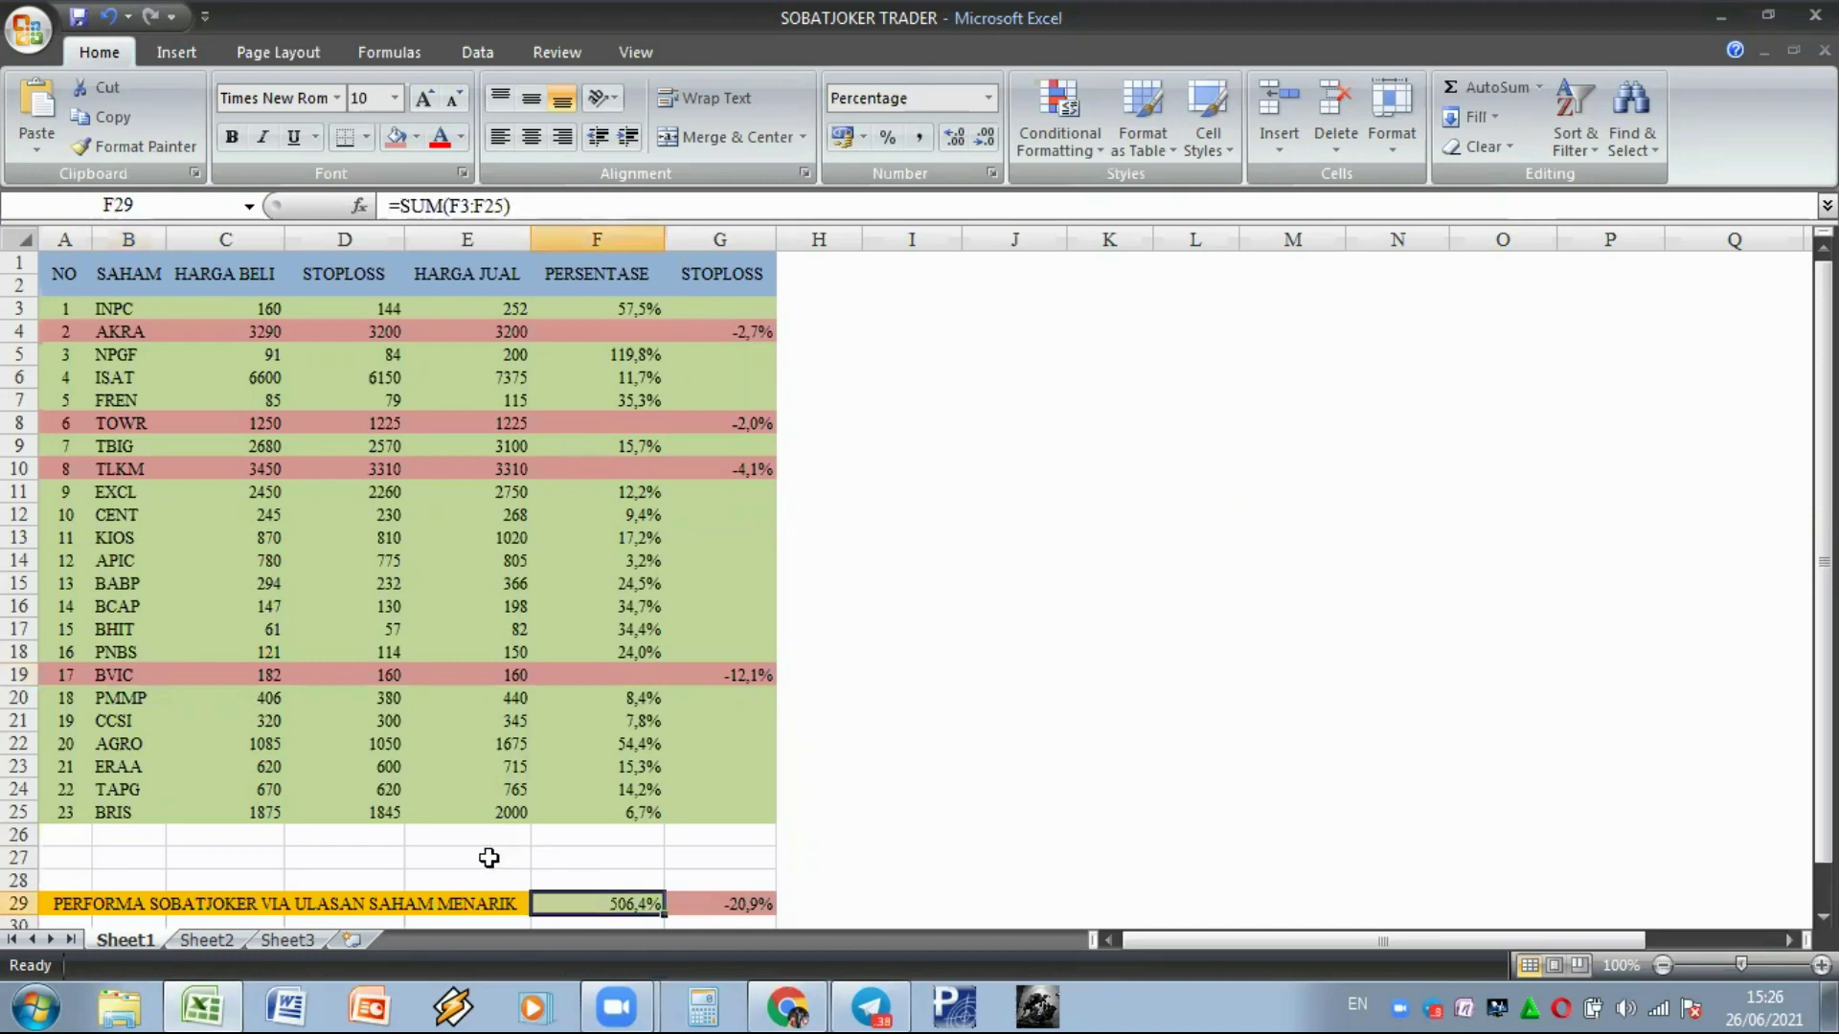
pyautogui.click(766, 900)
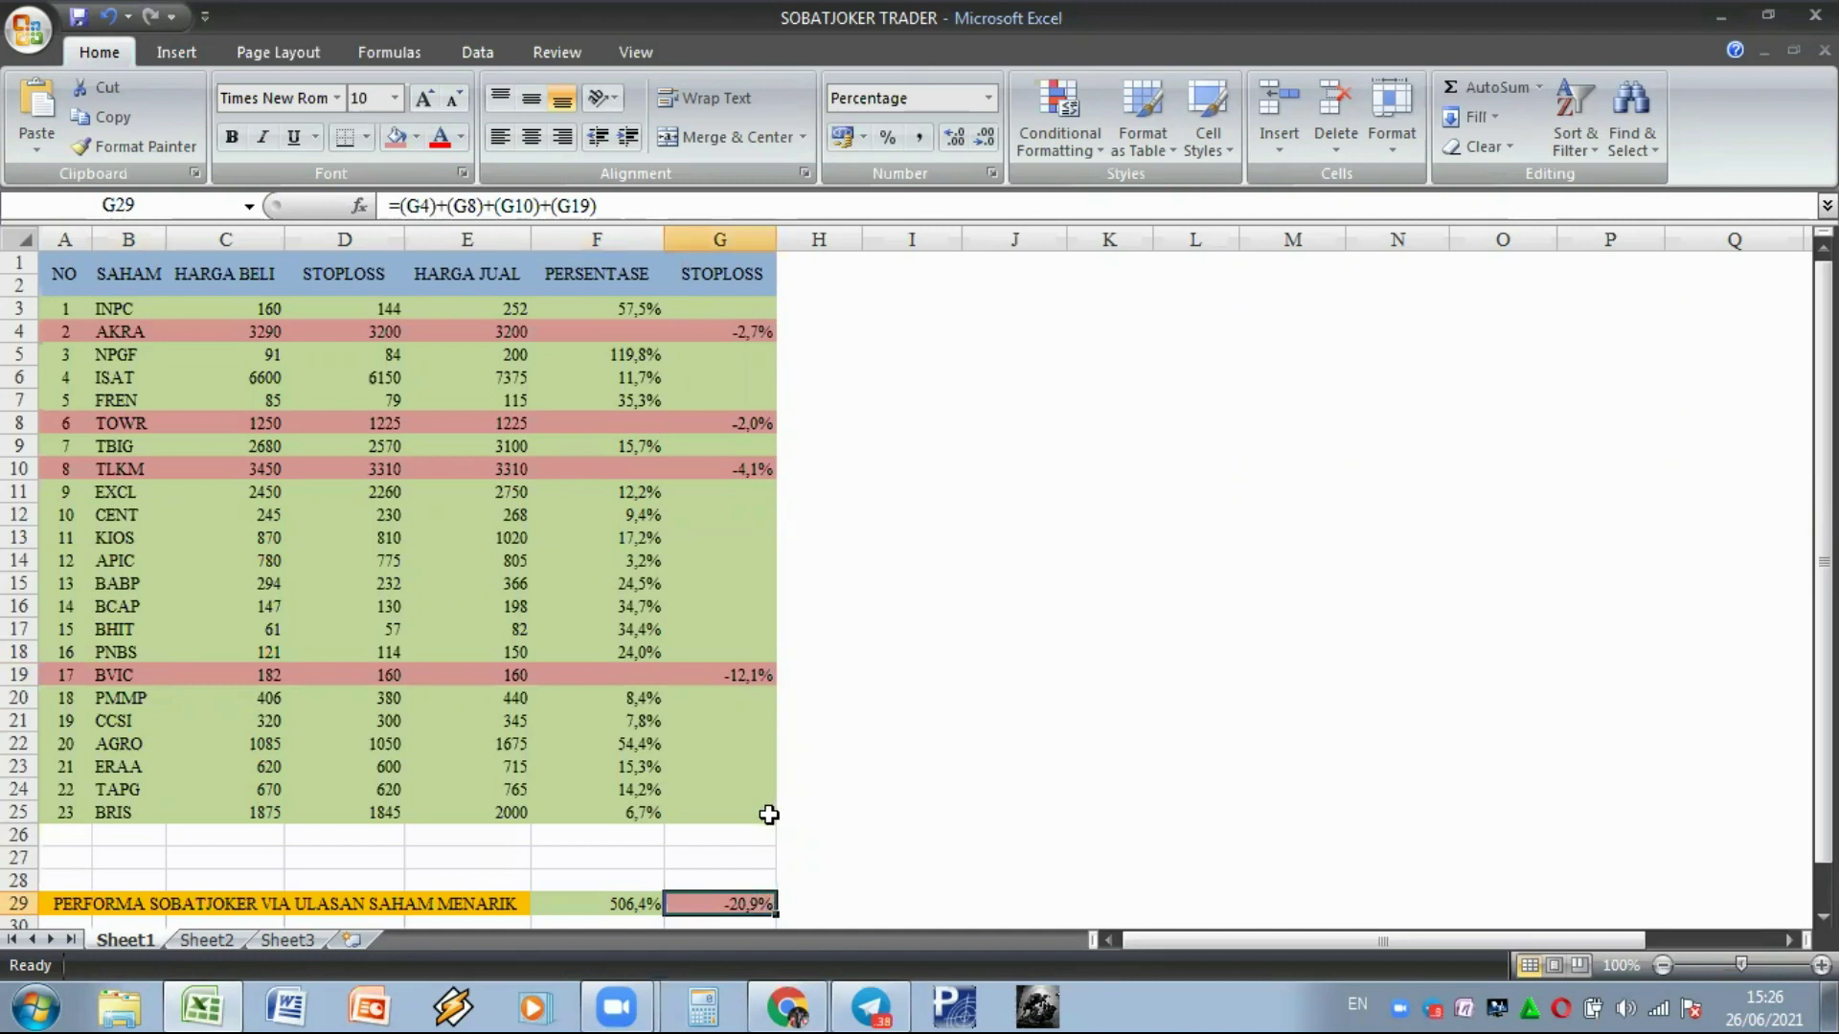
pyautogui.click(659, 874)
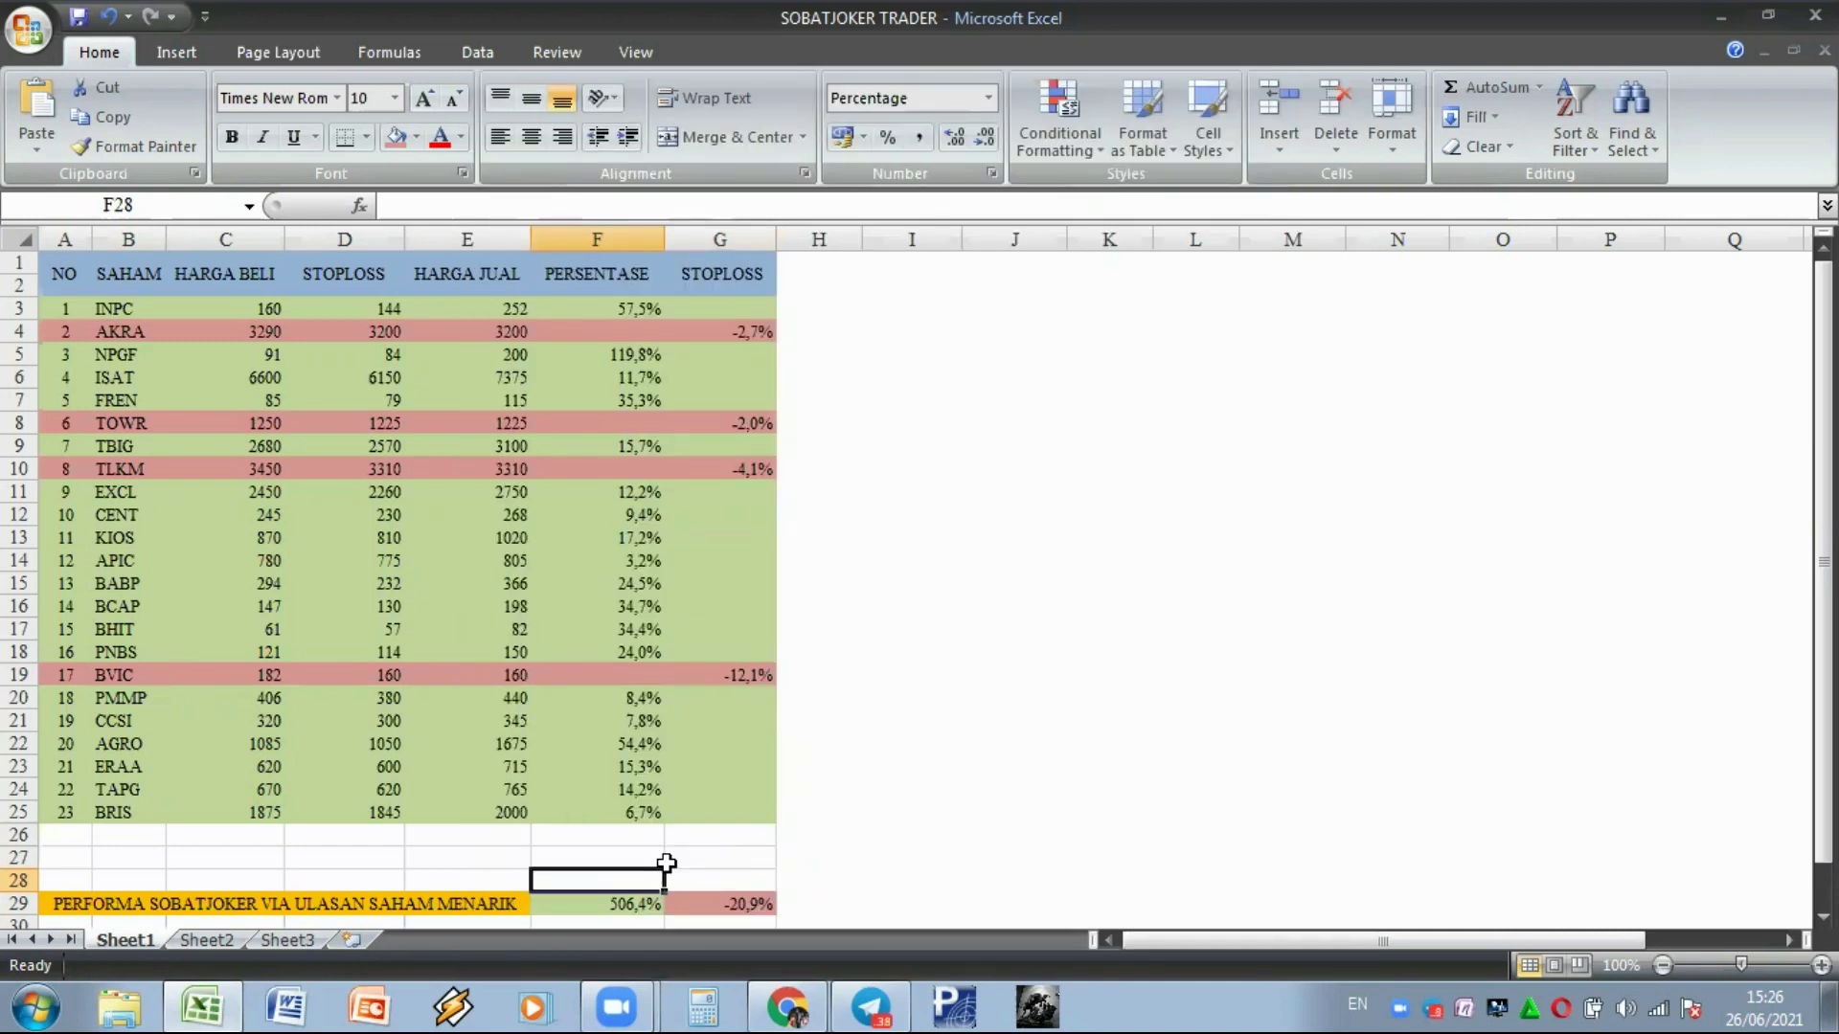
pyautogui.click(625, 900)
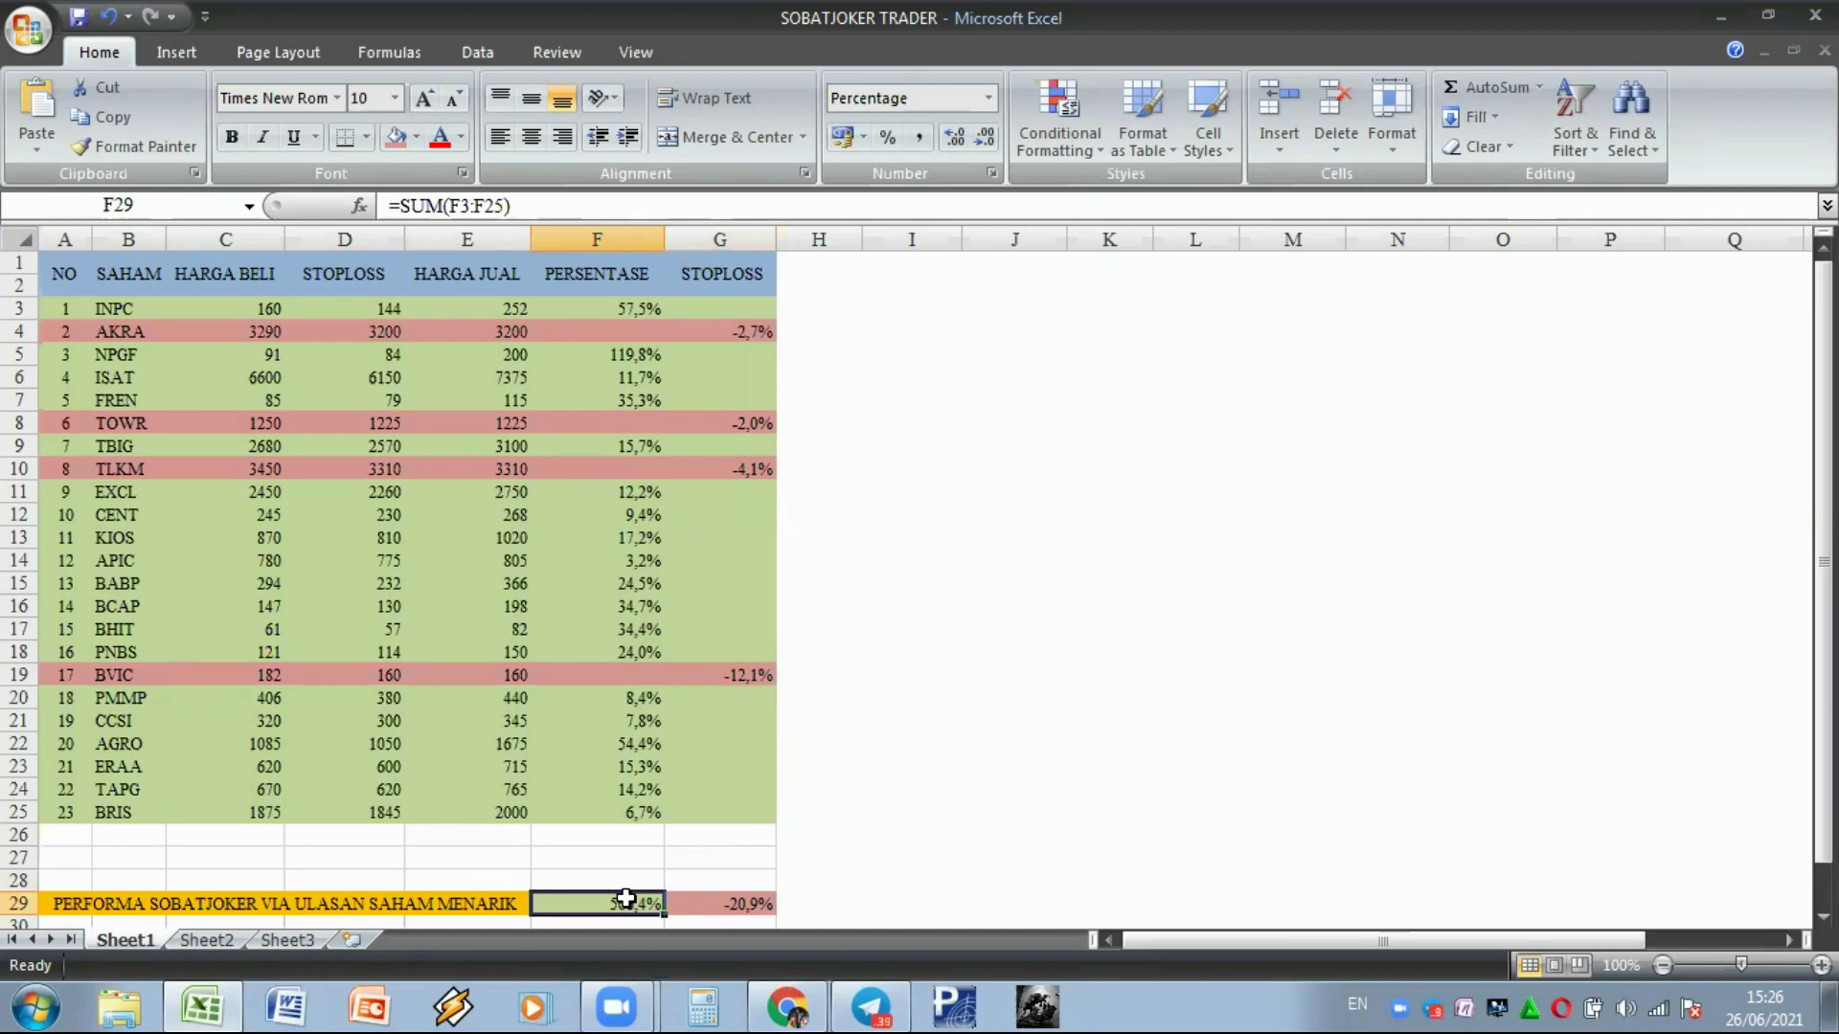